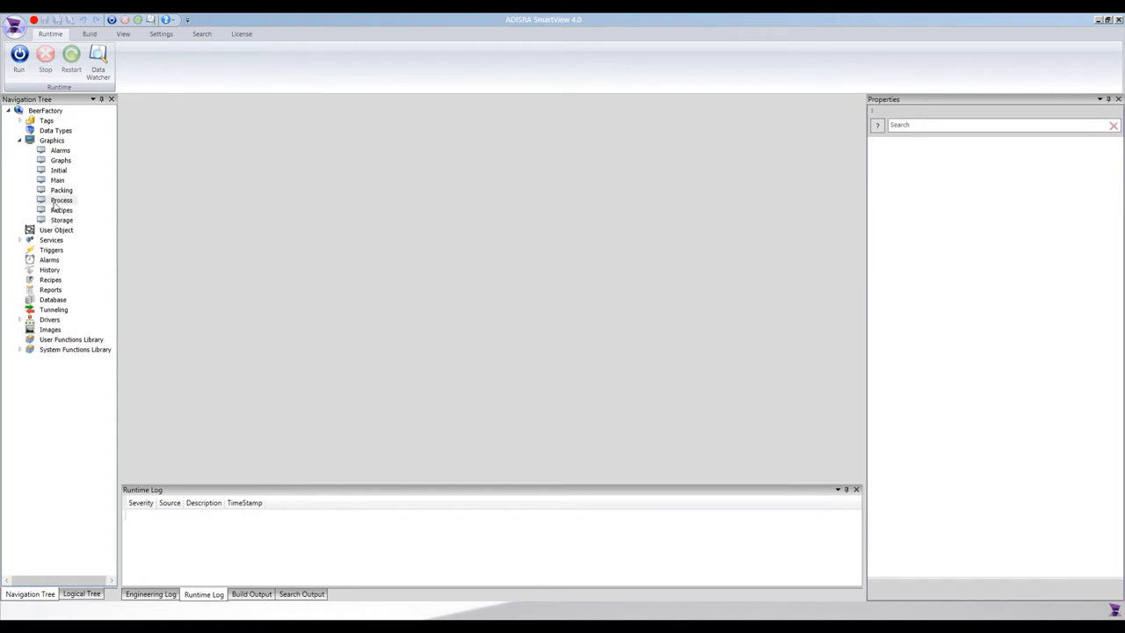
- Open the BeerFactory project's Process screen from Graphics in the Navigation Tree
double_click(56, 202)
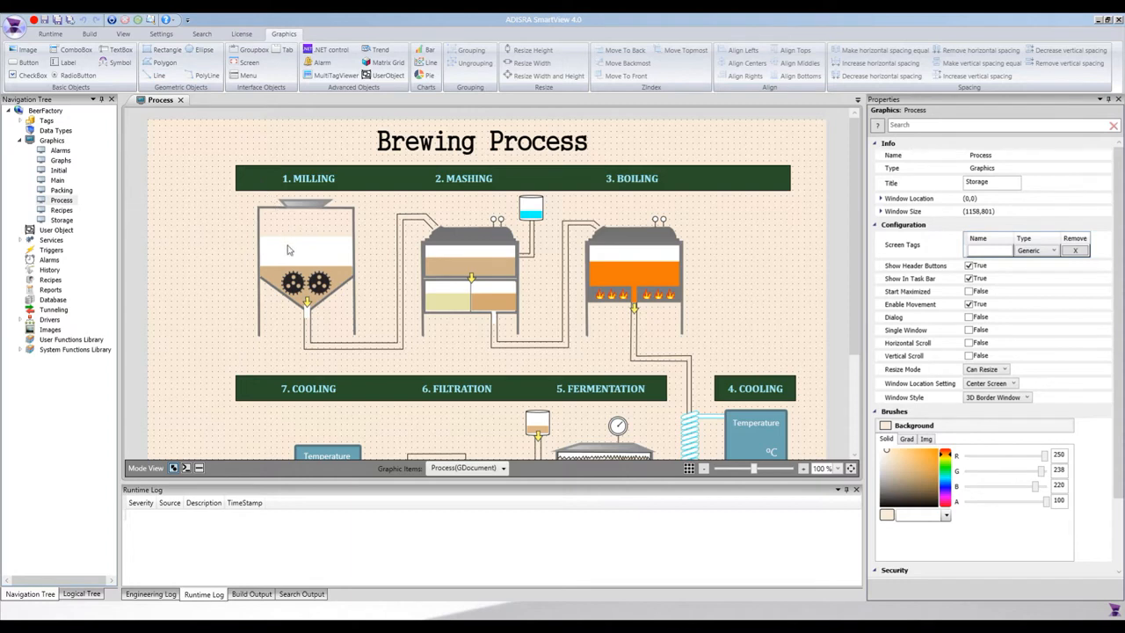
click(333, 234)
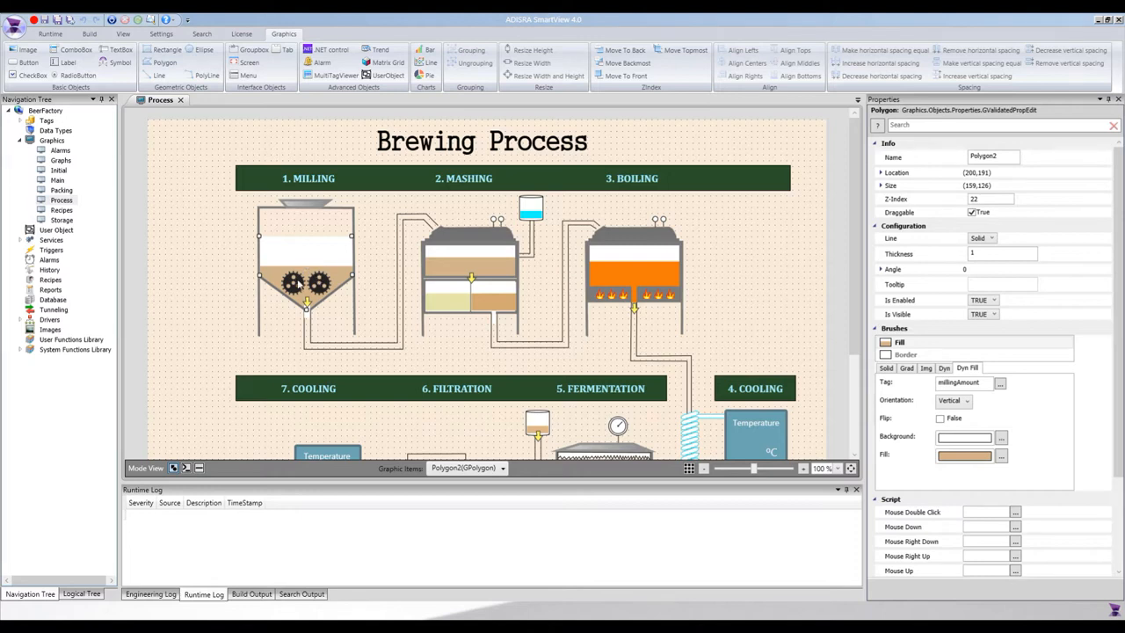
click(308, 286)
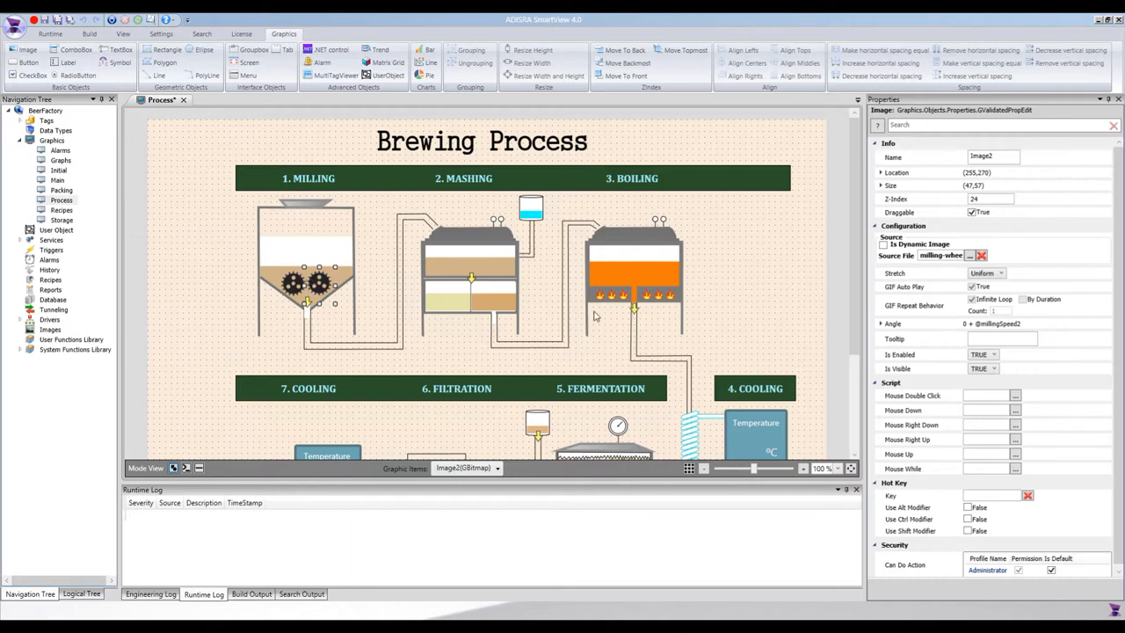
click(296, 287)
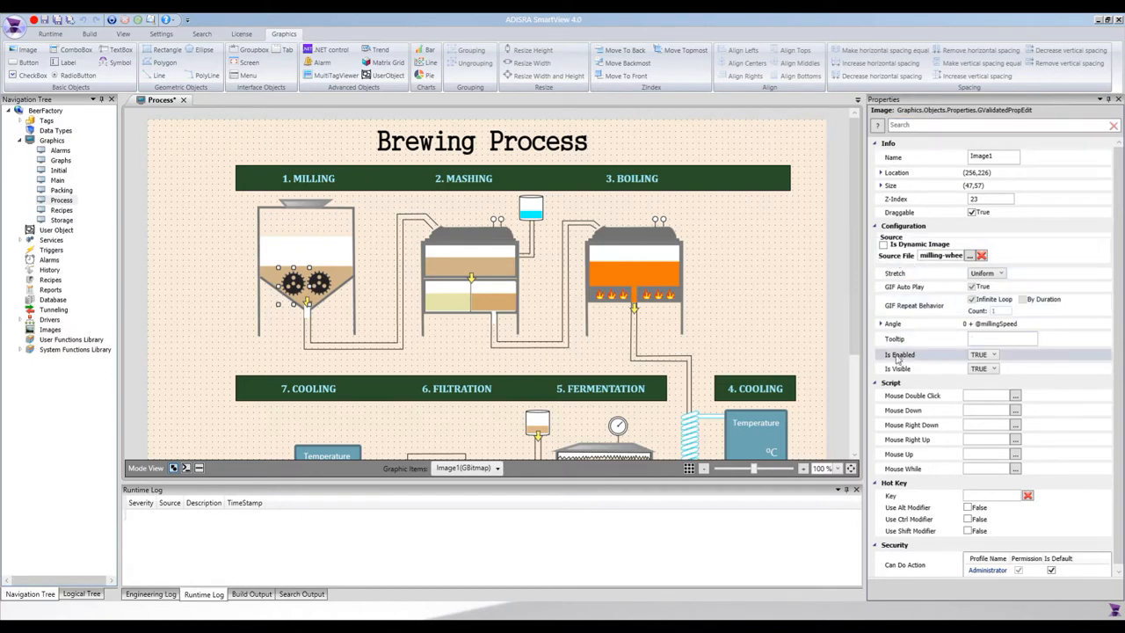
click(880, 323)
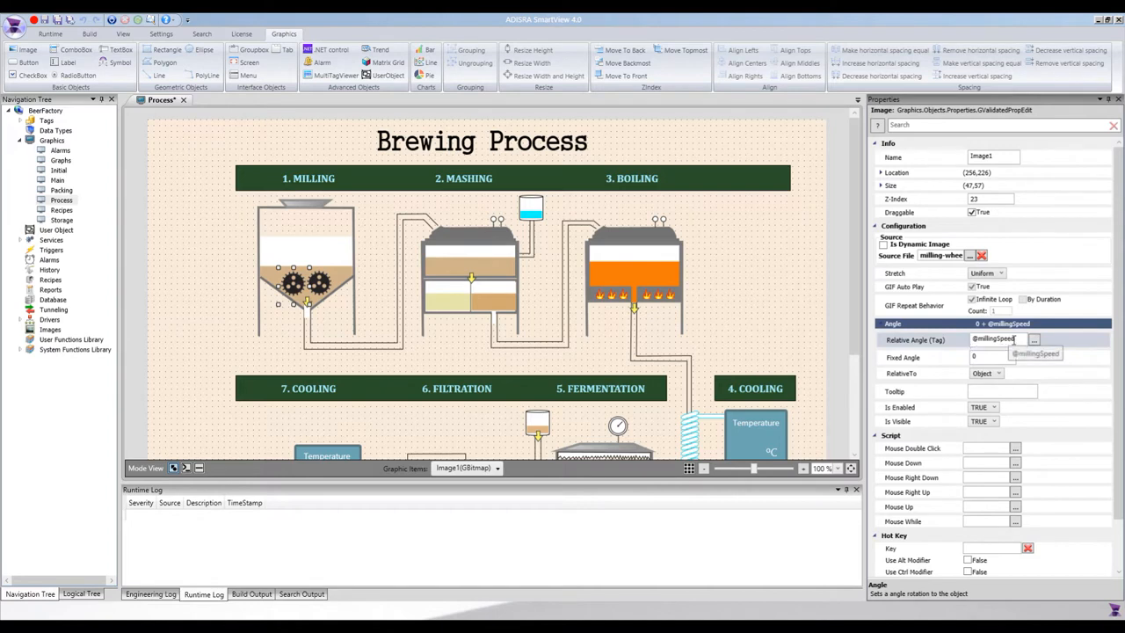
click(965, 340)
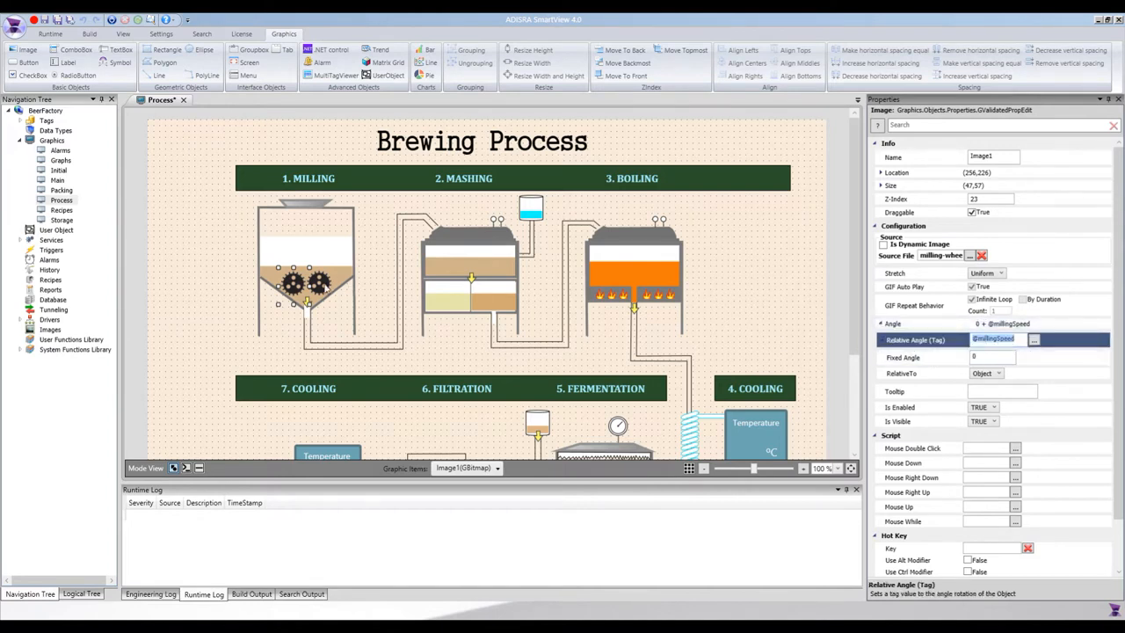
click(325, 285)
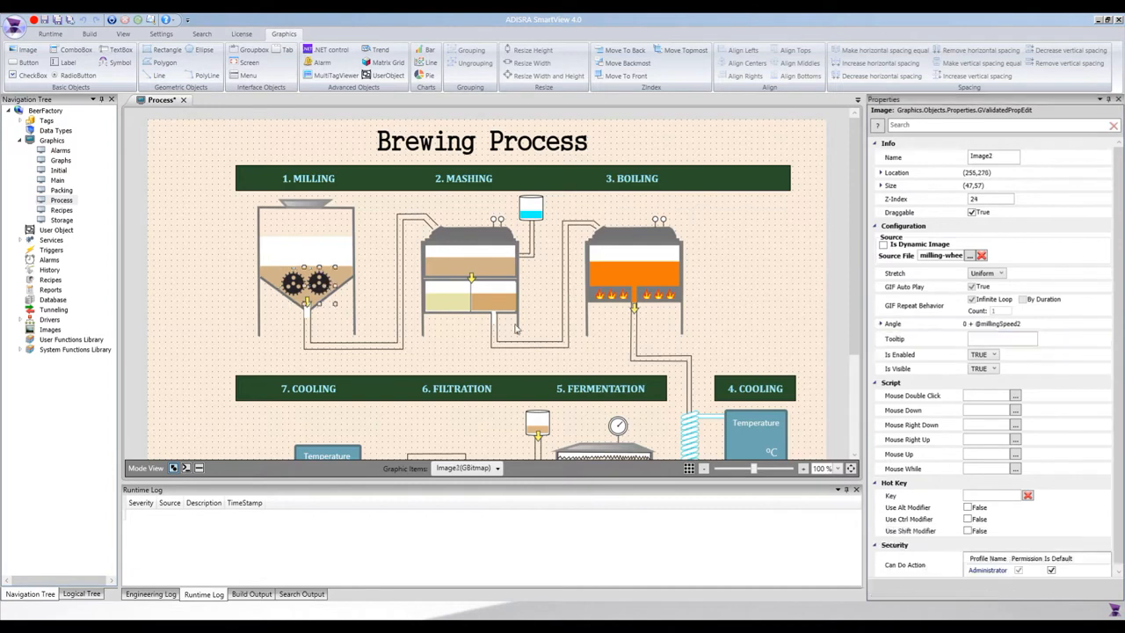
click(880, 325)
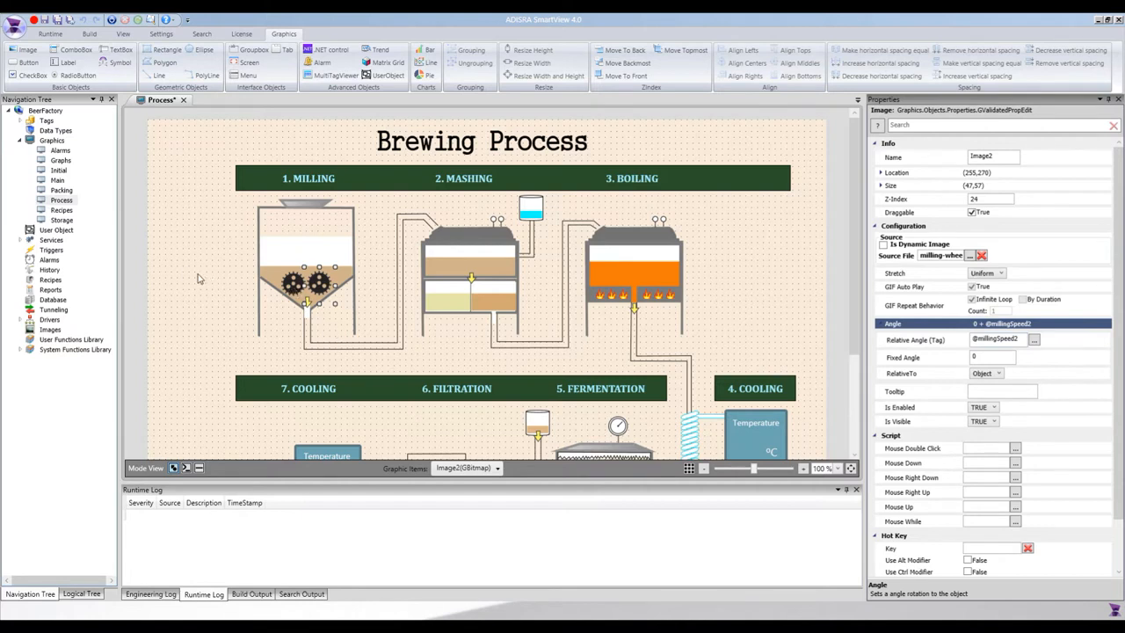
click(21, 239)
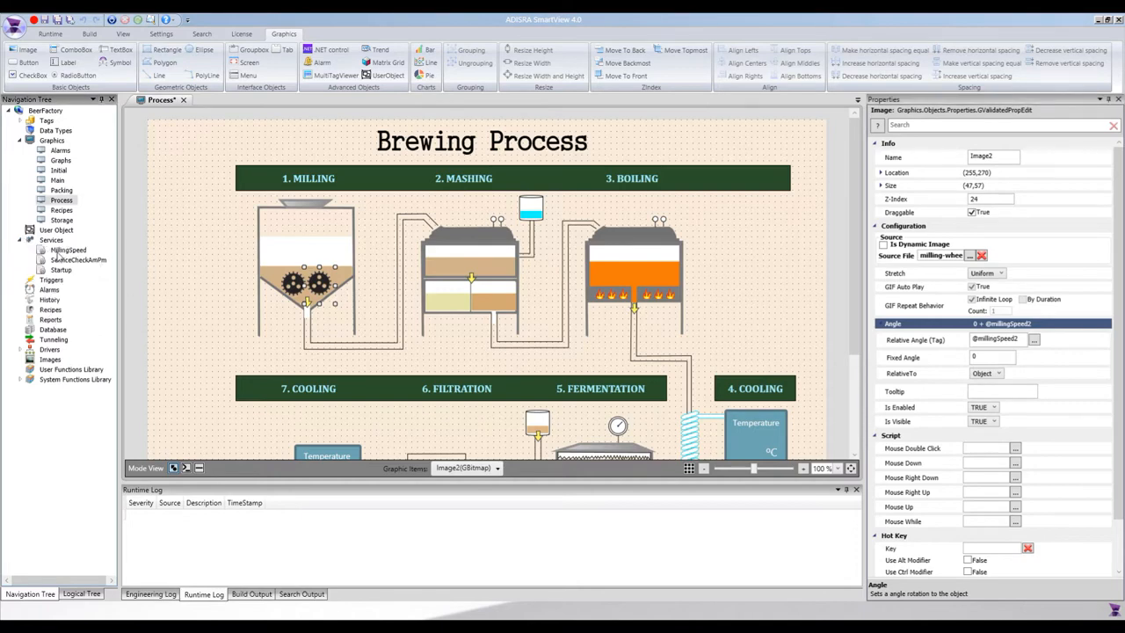
- Open the MillingSpeed service and check its true Condition and 80 ms interval
double_click(58, 253)
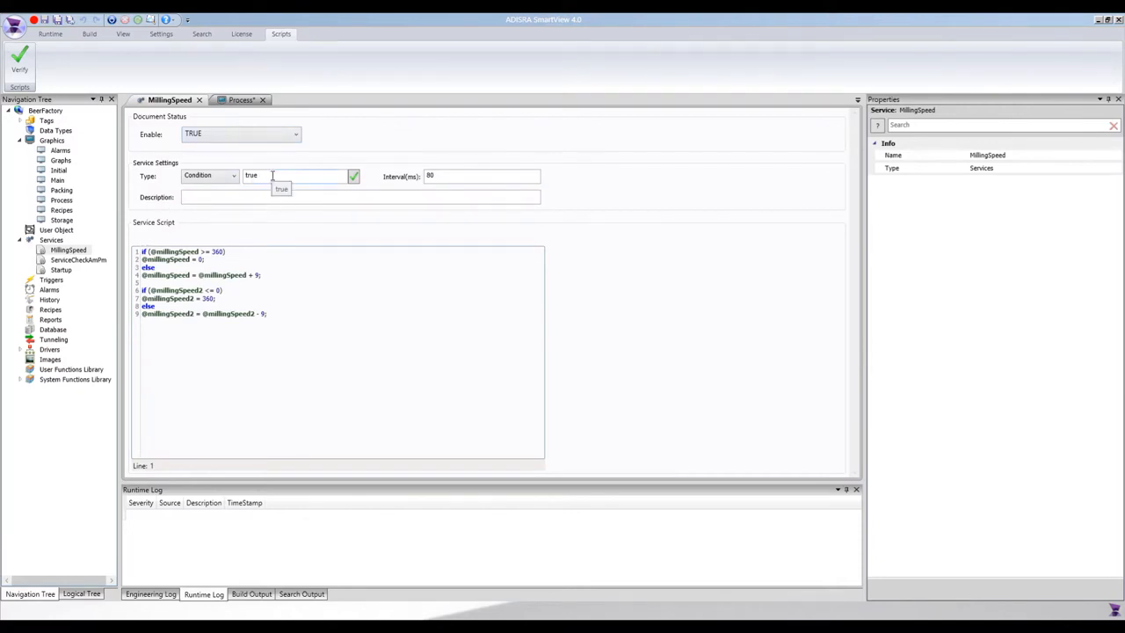
drag(271, 176, 236, 177)
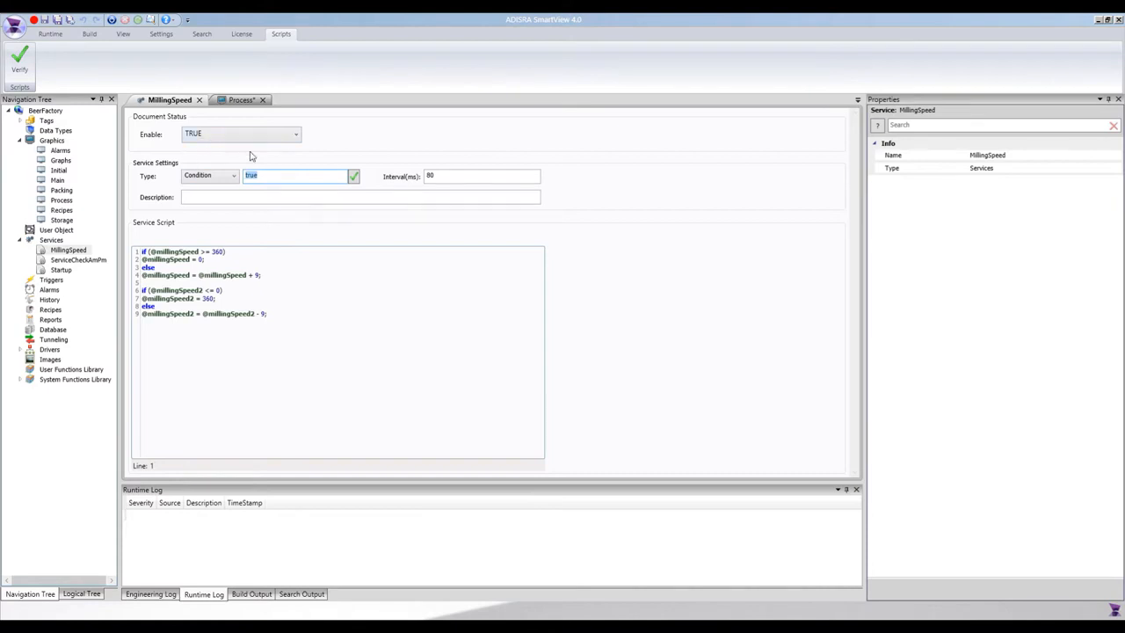
click(443, 176)
double_click(443, 177)
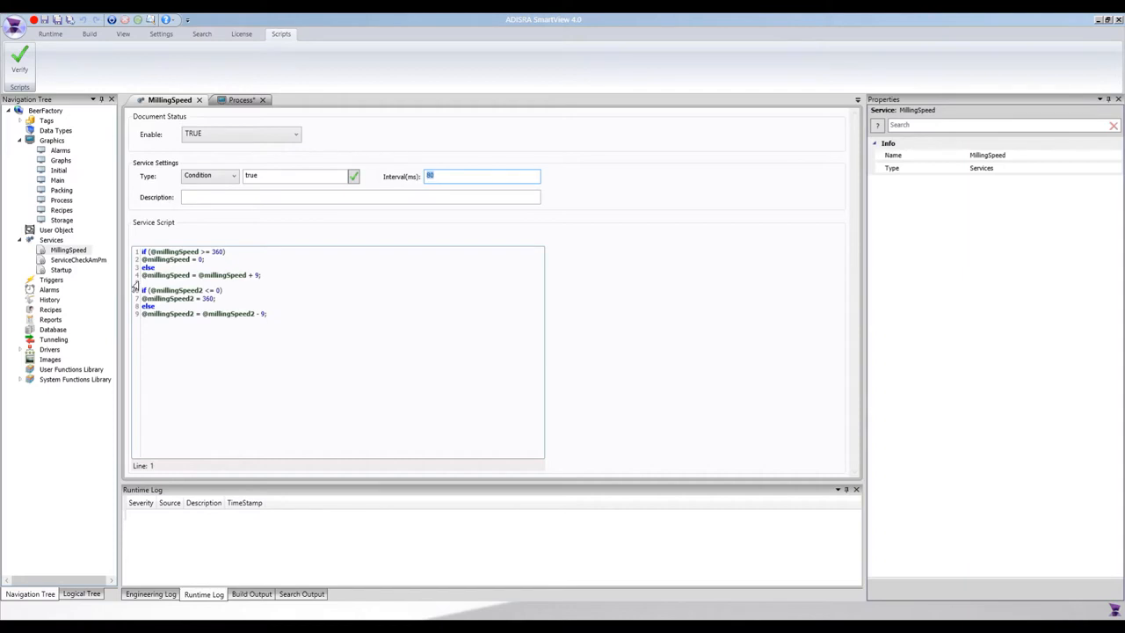
- Review the first wheel's script: millingSpeed resets at the 360 limit and steps by +9
click(242, 252)
drag(264, 275, 105, 244)
click(312, 282)
double_click(173, 253)
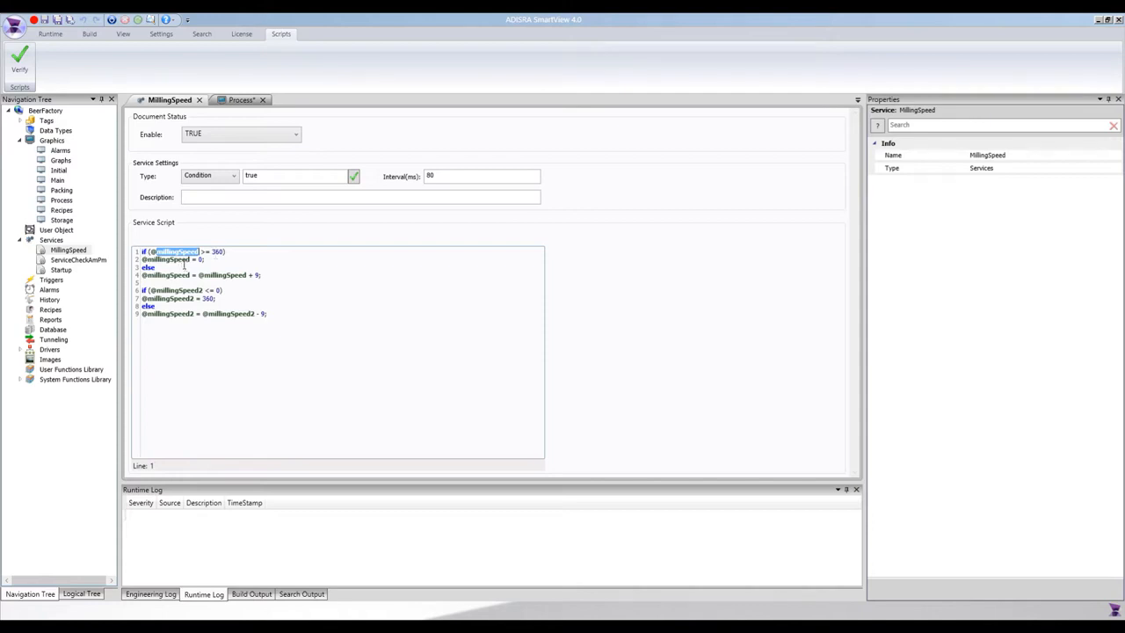
double_click(175, 260)
double_click(217, 251)
mouse_move(261, 276)
mouse_down()
mouse_move(211, 275)
mouse_move(248, 276)
mouse_up()
- Review the second wheel's script: reset to 360 and decrement by 9
click(181, 288)
double_click(209, 298)
double_click(261, 313)
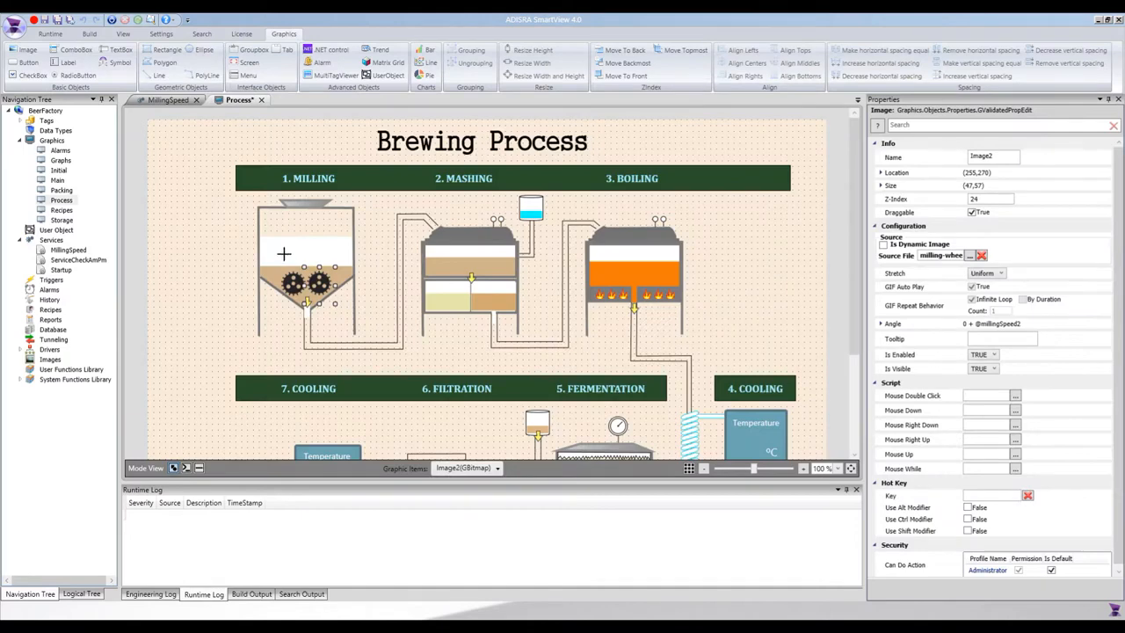
- Draw a white four-cornered polygon left of the milling tank
click(284, 254)
click(166, 63)
click(192, 212)
click(165, 239)
click(181, 278)
double_click(233, 273)
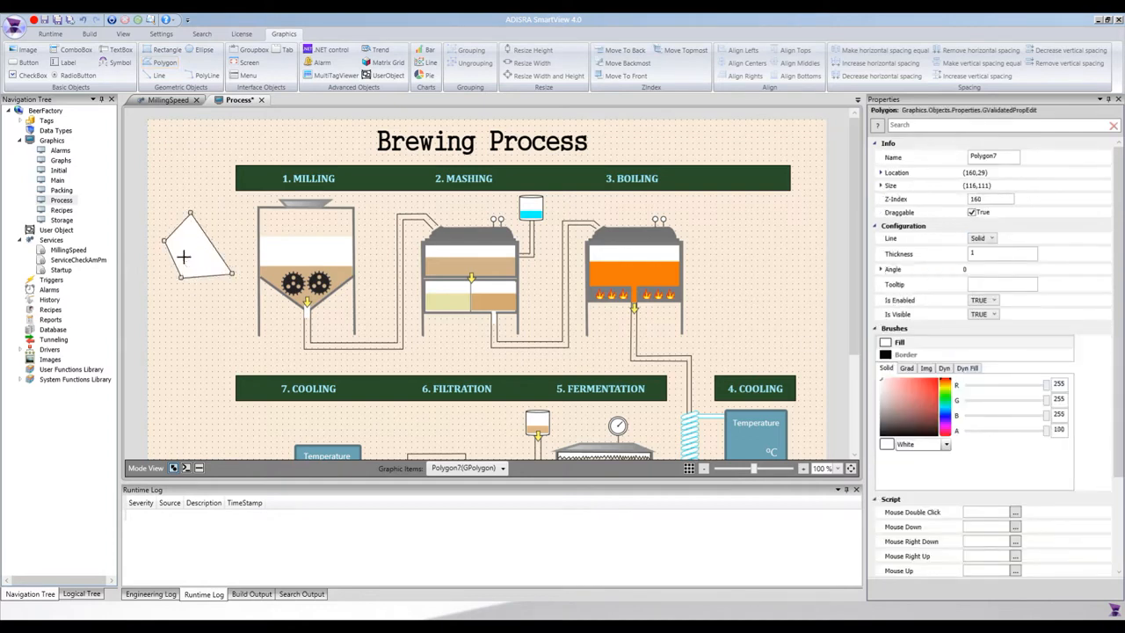
- Draw an unfilled six-vertex polyline outline near the page's top-left corner
click(208, 76)
click(167, 189)
click(168, 142)
click(221, 145)
click(214, 180)
click(185, 197)
click(166, 191)
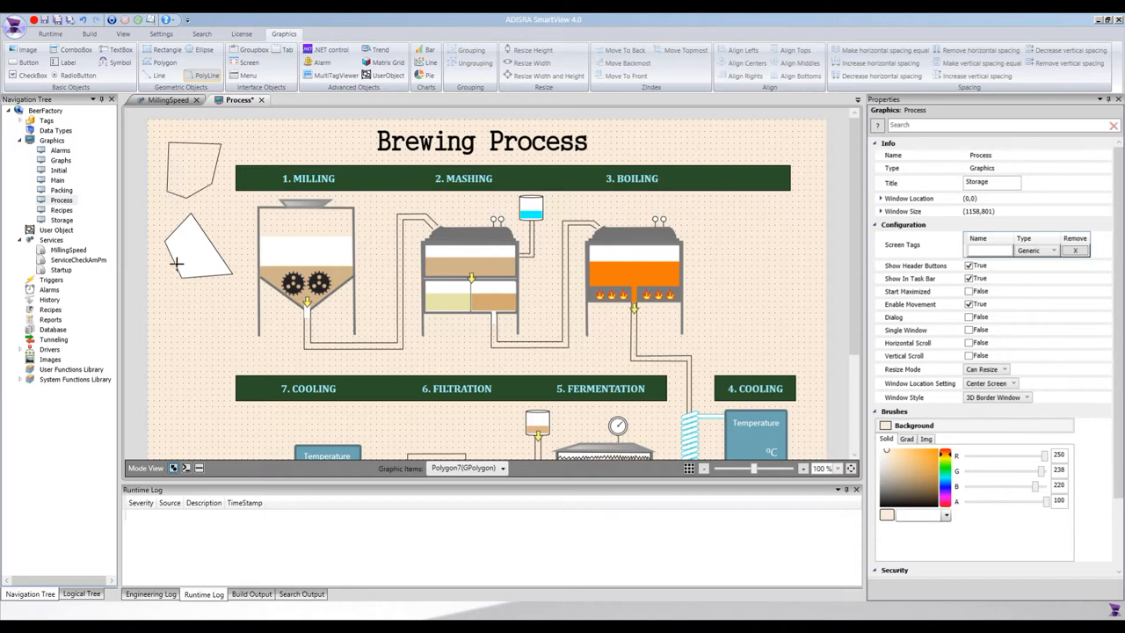
right_click(175, 263)
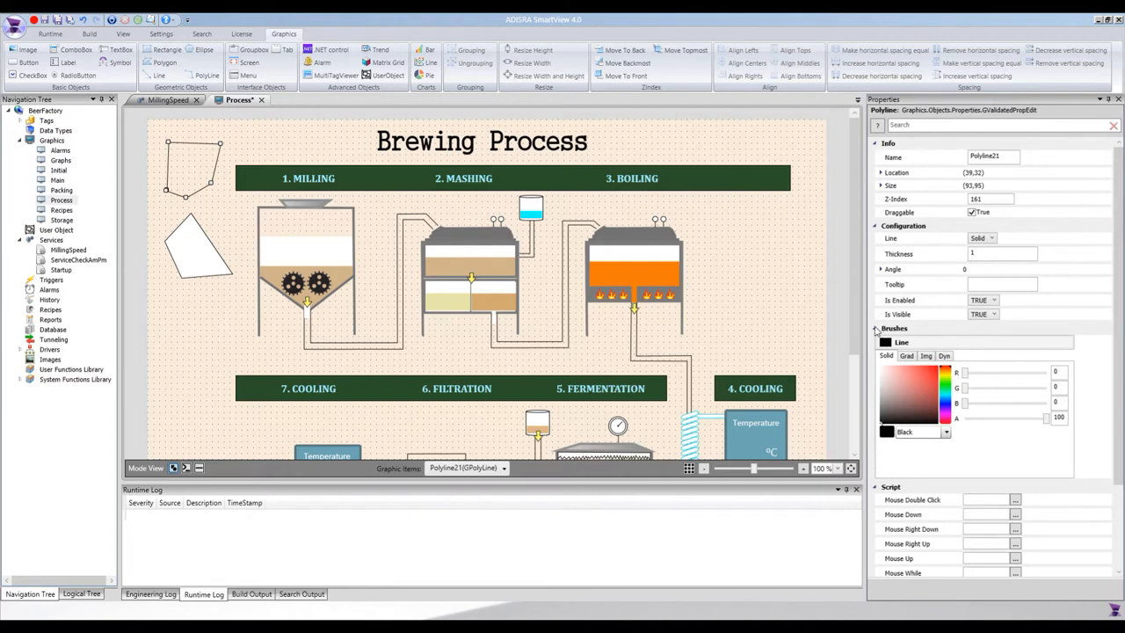
click(903, 331)
click(904, 331)
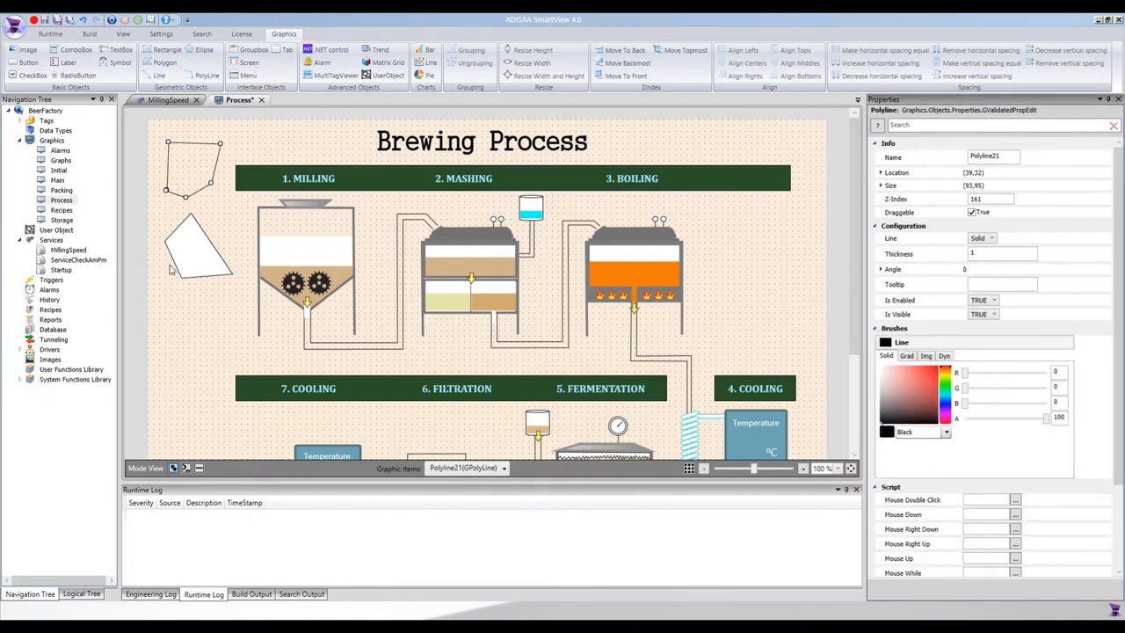
- Compare the new polygon's Dyn and Dyn Fill brush options with the milling tank fill
click(184, 257)
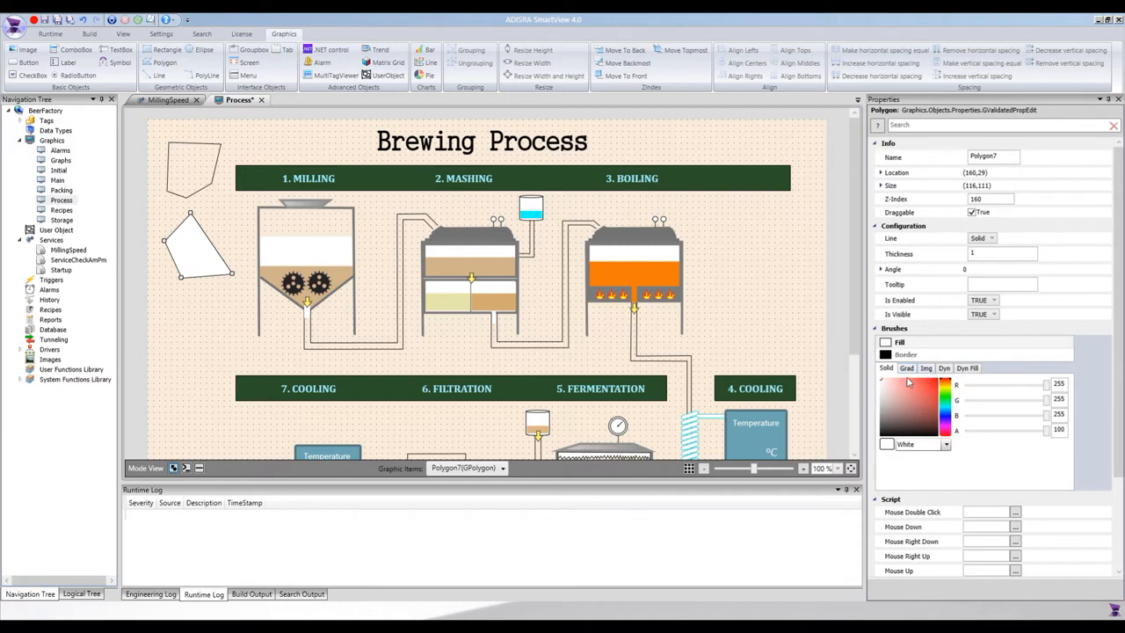
click(944, 368)
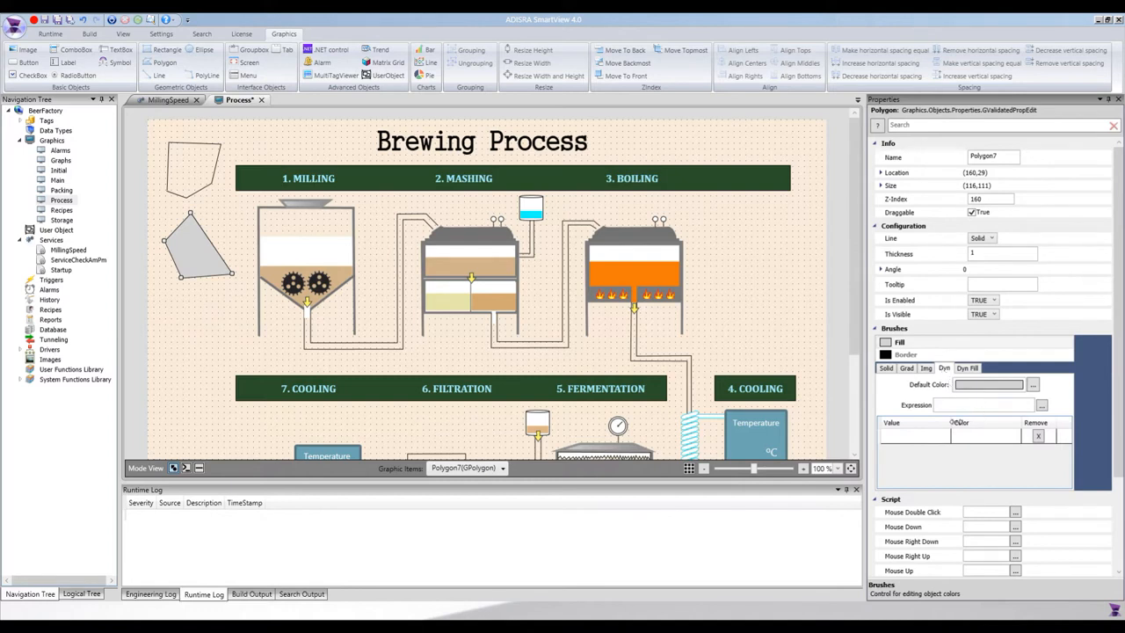
click(961, 370)
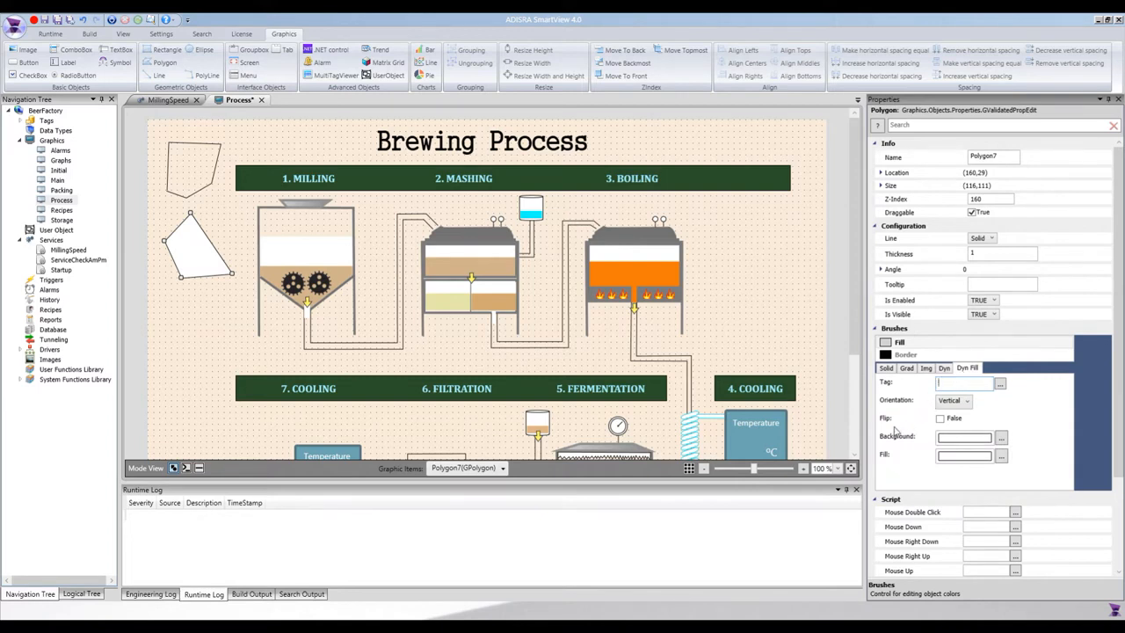
click(319, 257)
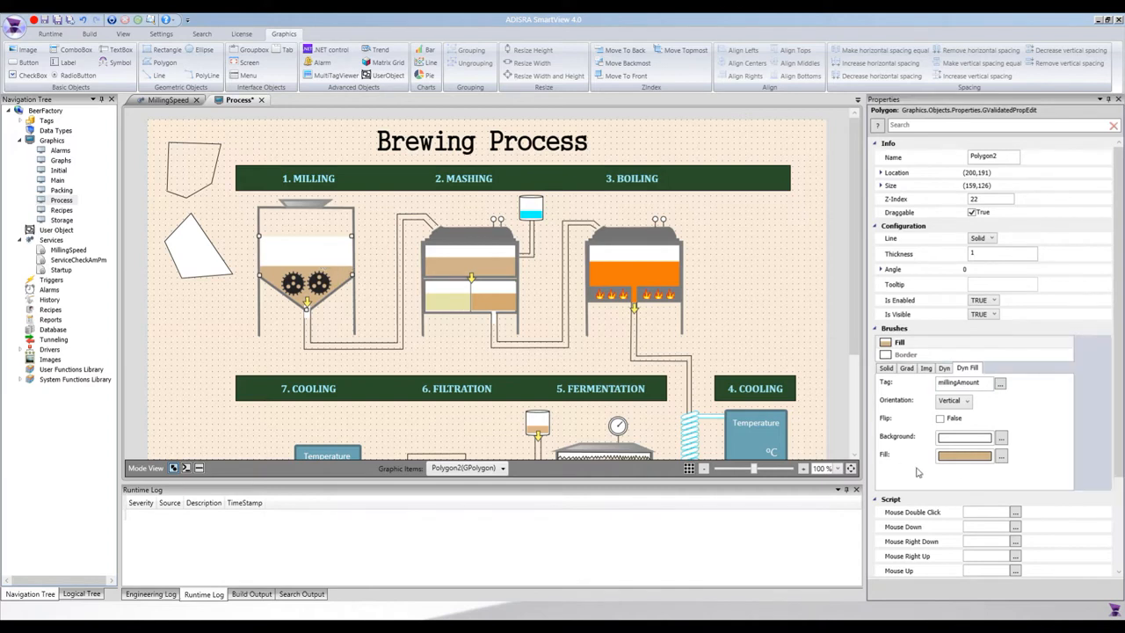
- Keep the millingAmount fill Vertical with Flip off after testing it, then expand Tags
double_click(982, 382)
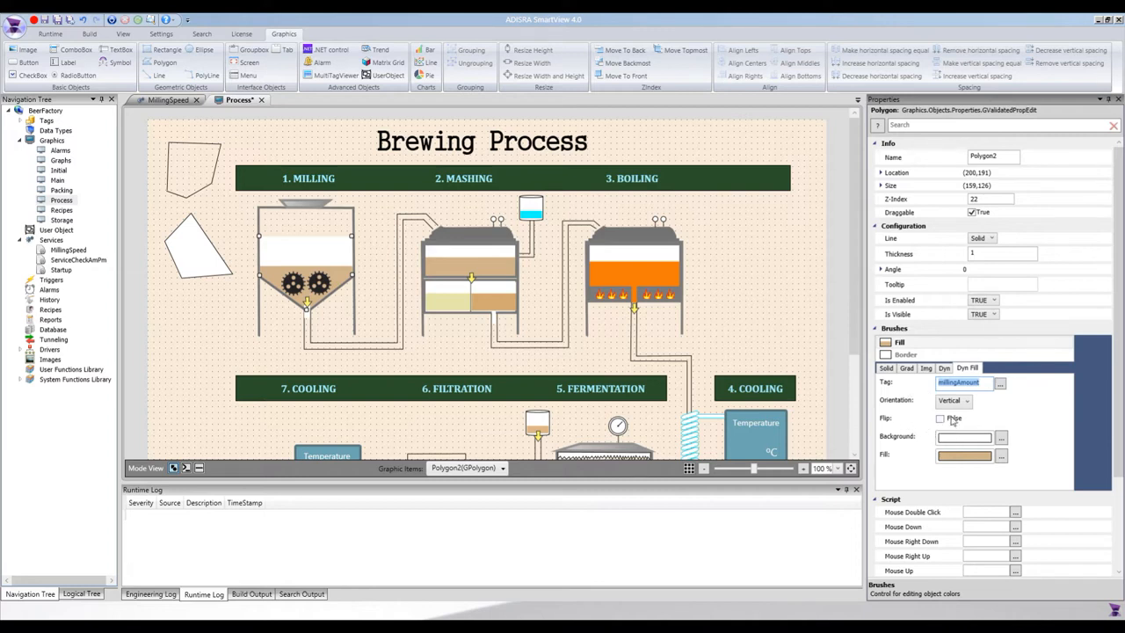
click(954, 405)
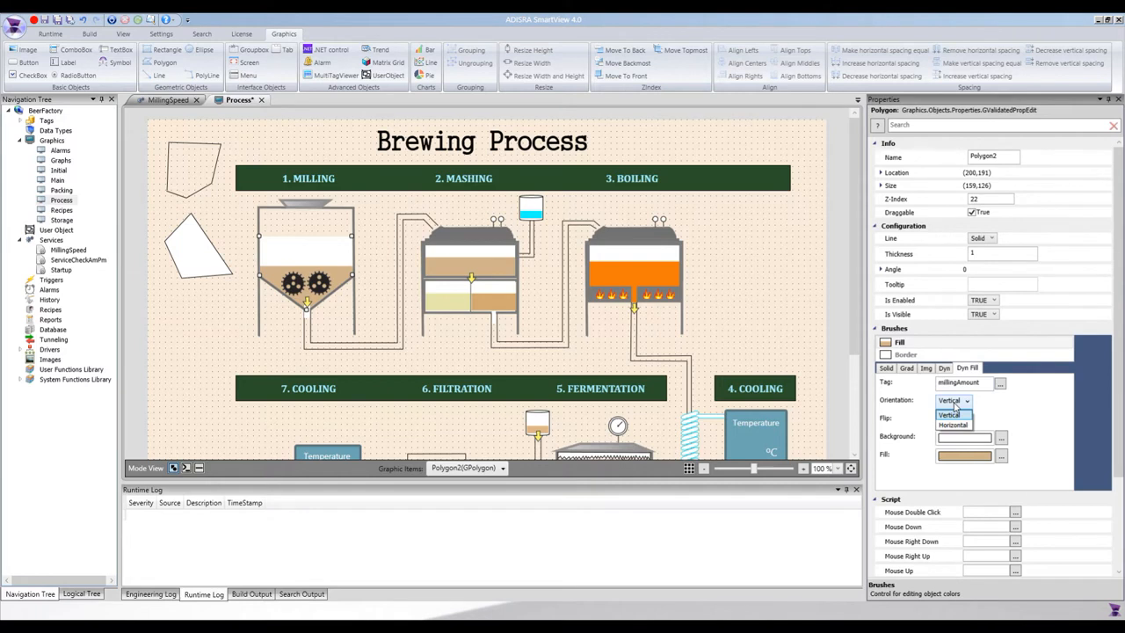
click(955, 405)
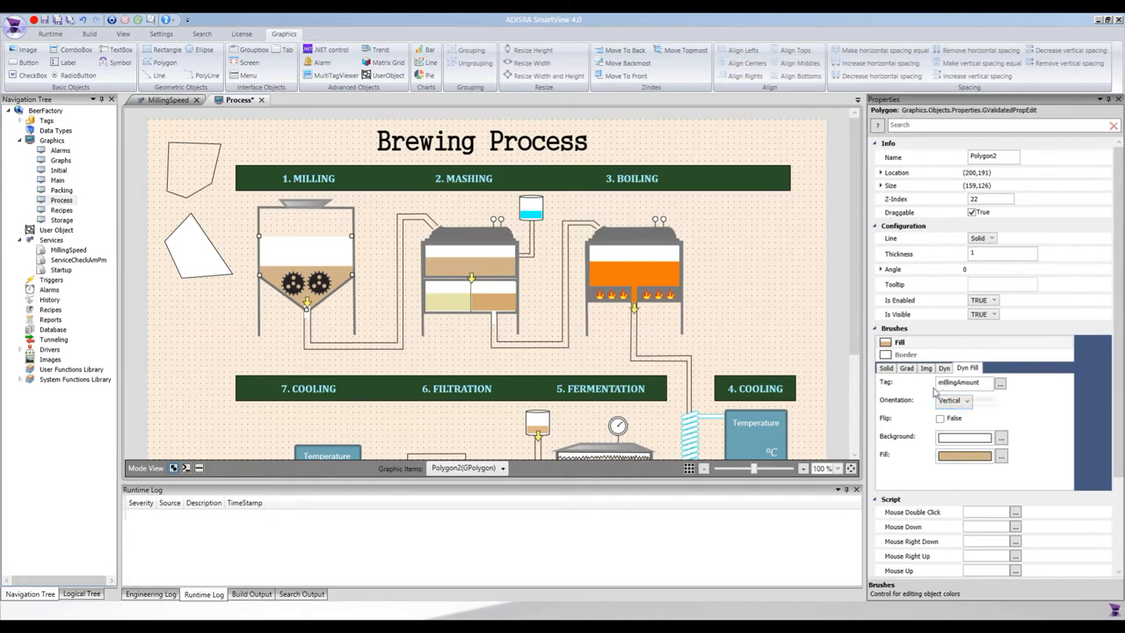
click(940, 419)
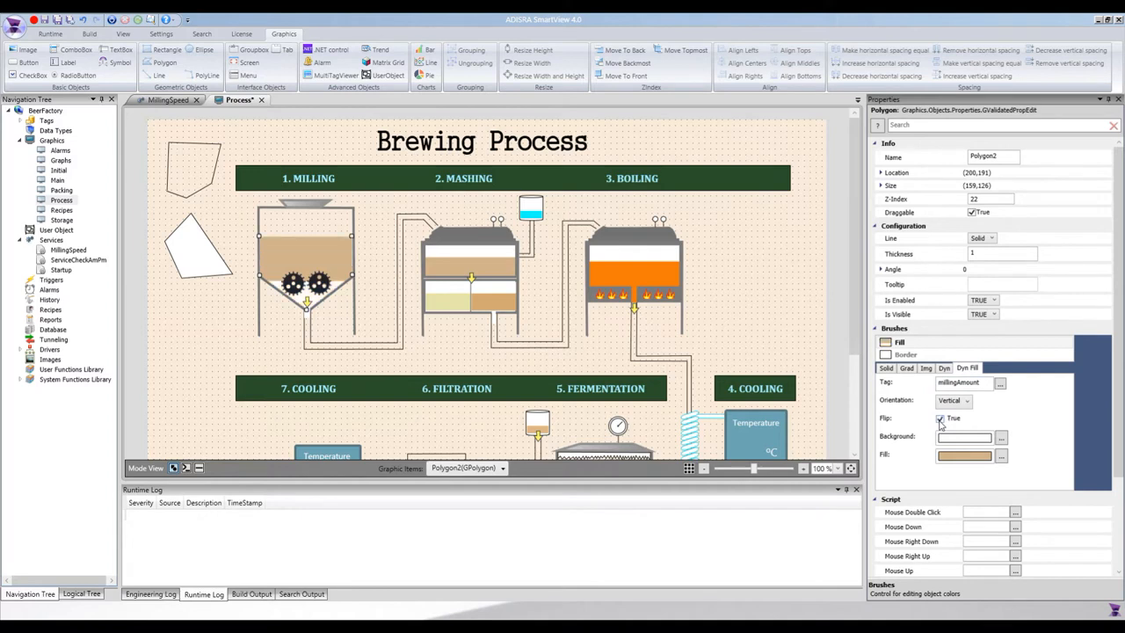
click(940, 419)
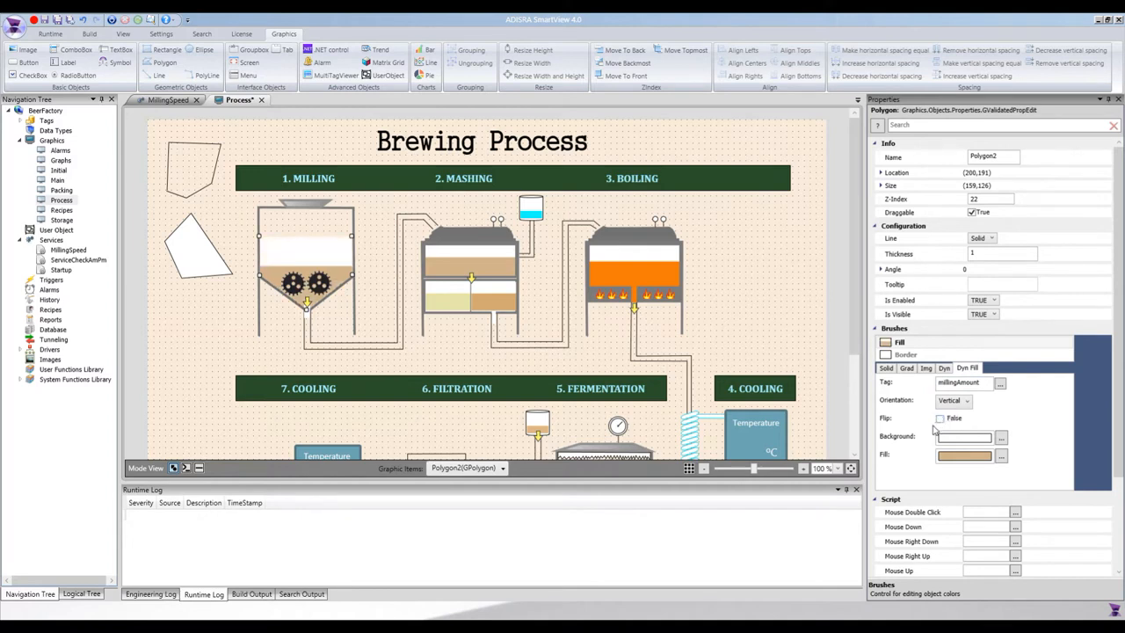
double_click(956, 383)
click(21, 120)
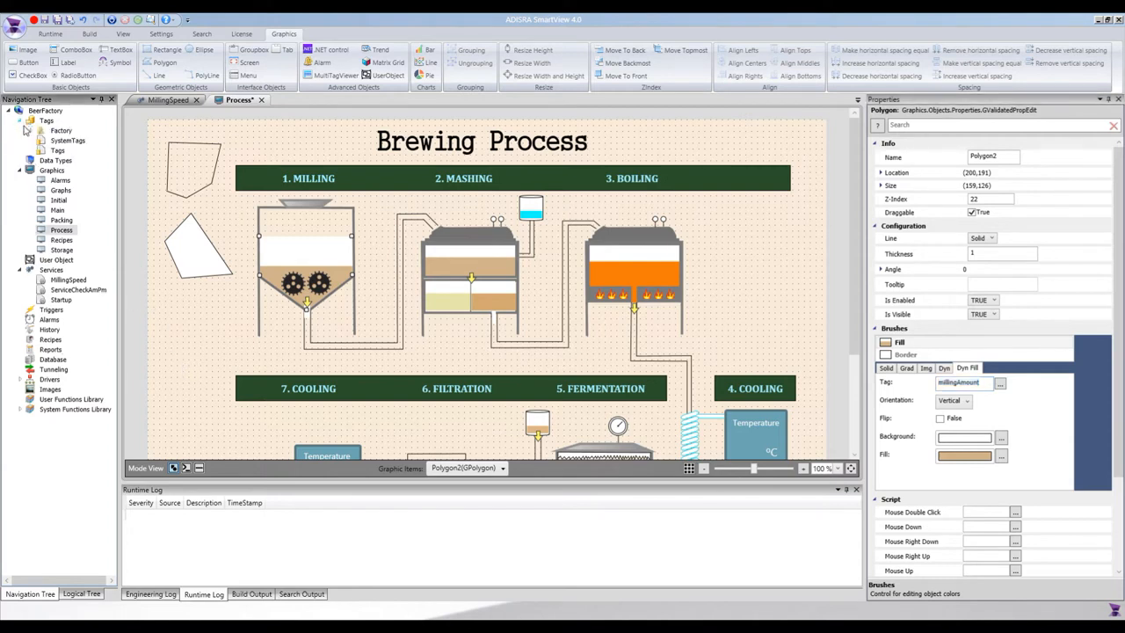
- In the Factory tag list, give millingAmount Min Value 0 and Max Value 100
click(30, 130)
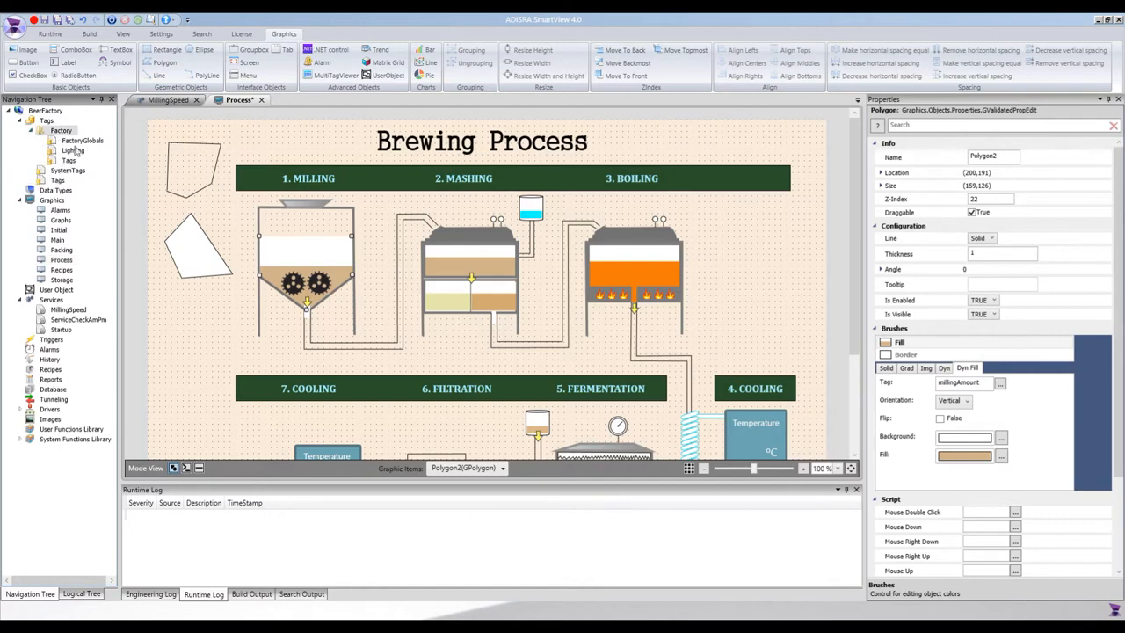
double_click(58, 180)
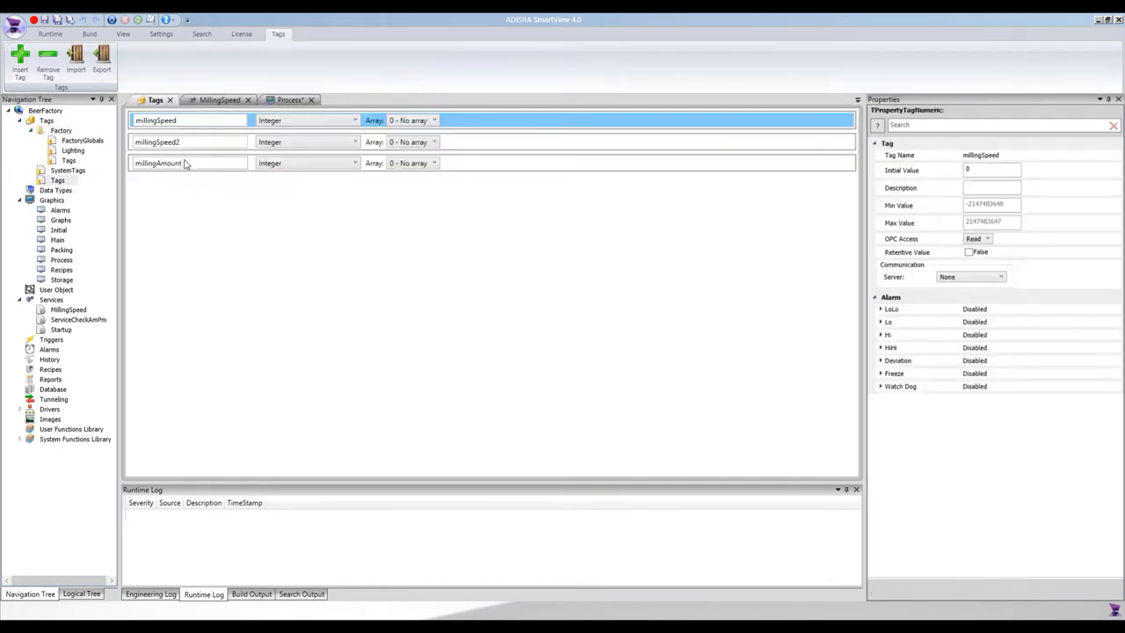
click(185, 162)
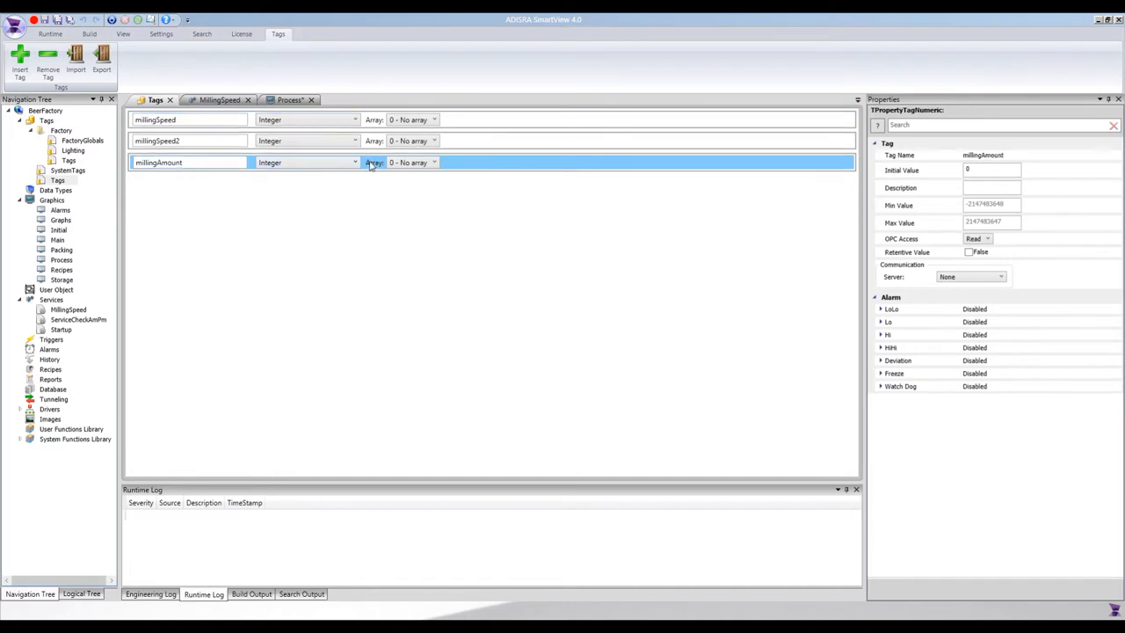
click(1010, 203)
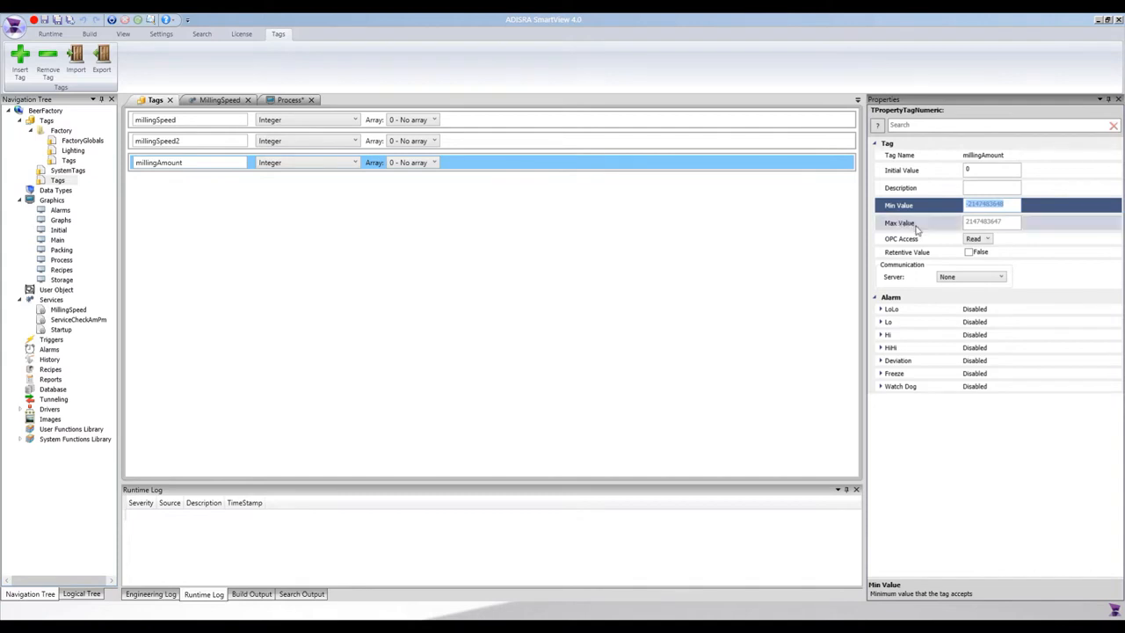
text(0)
click(1009, 223)
text(1)
click(934, 189)
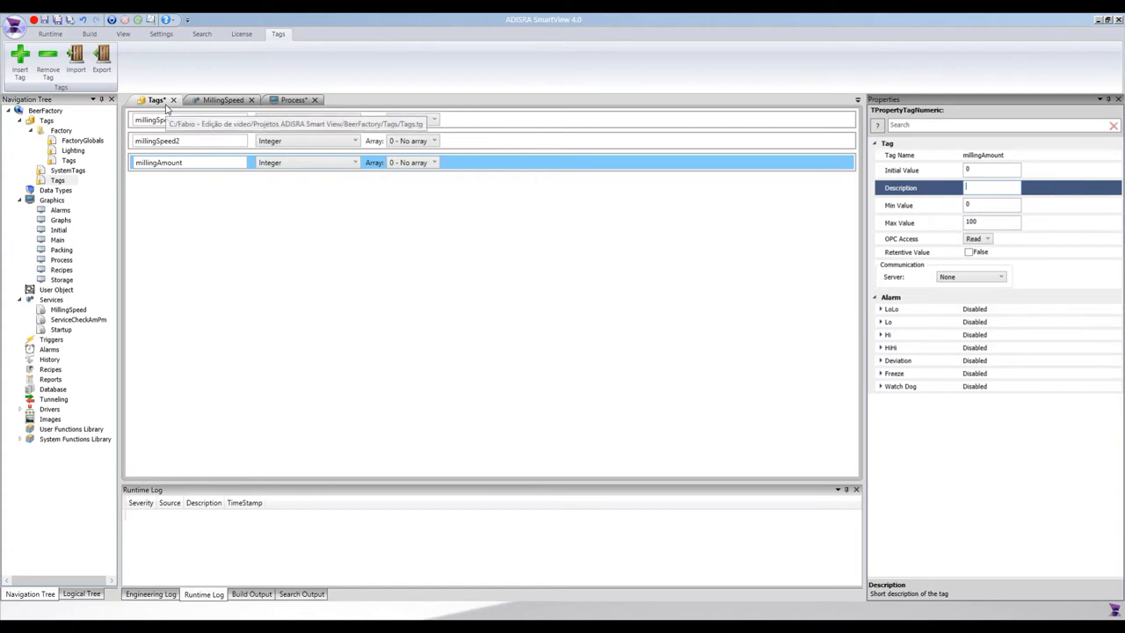
click(293, 99)
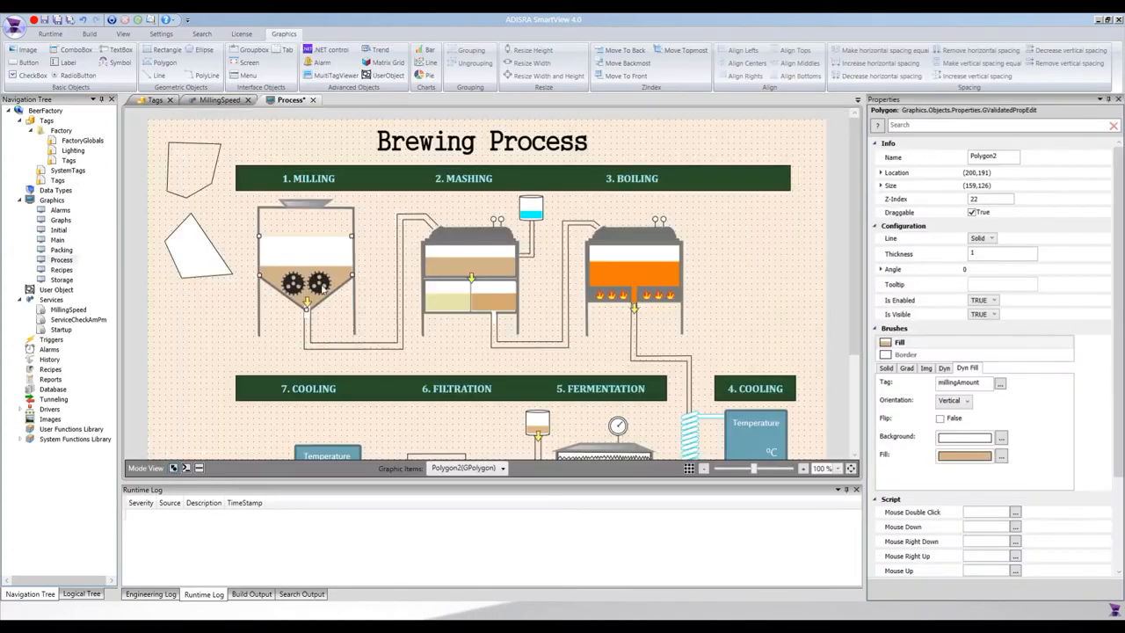
- Inspect the loose polygon, milling wheel, hopper outline and its name, and the hopper lid
click(188, 259)
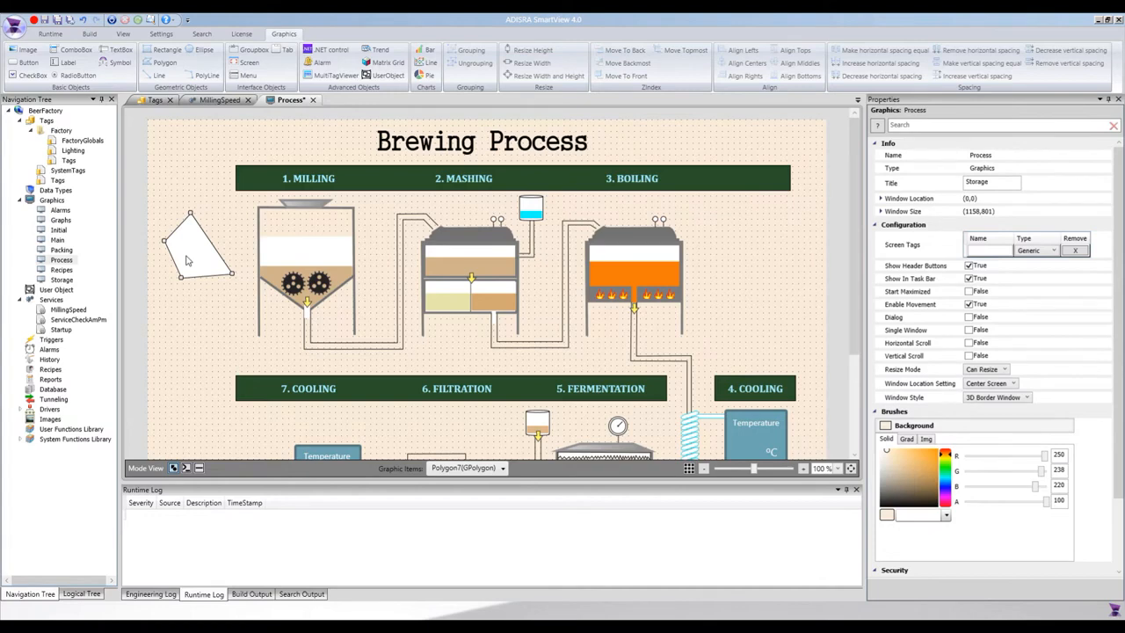
click(292, 283)
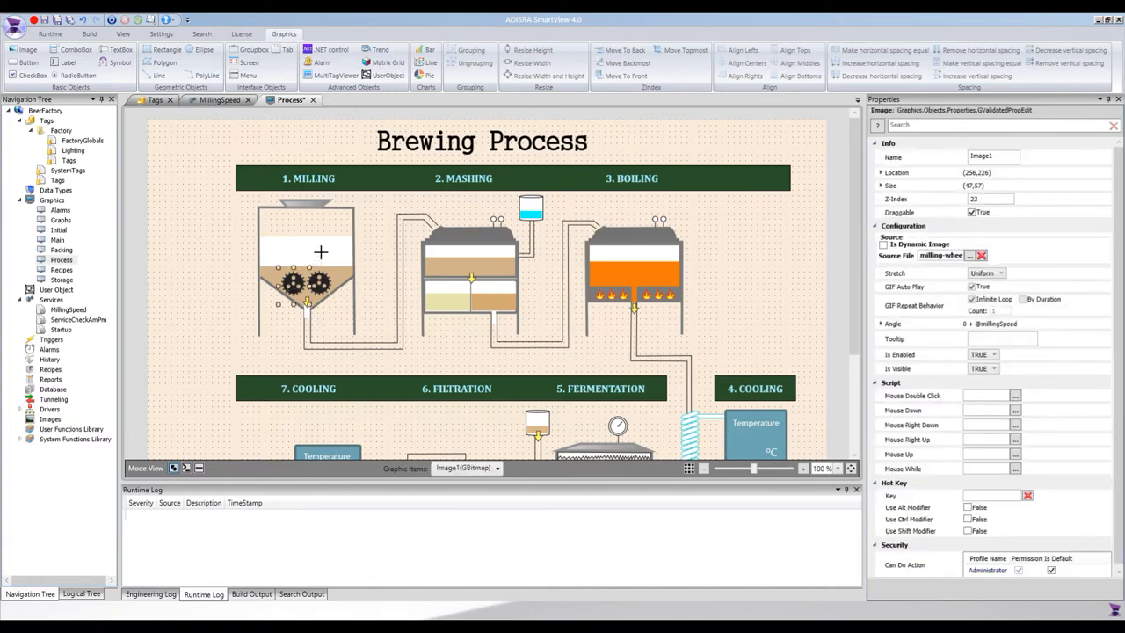
click(351, 207)
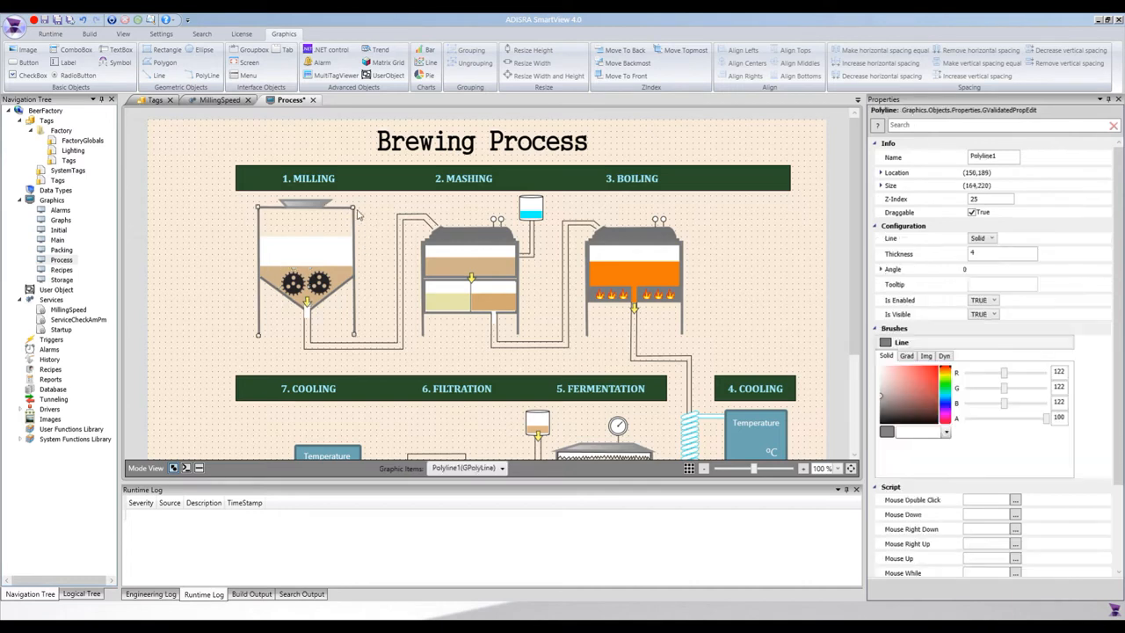
click(1006, 155)
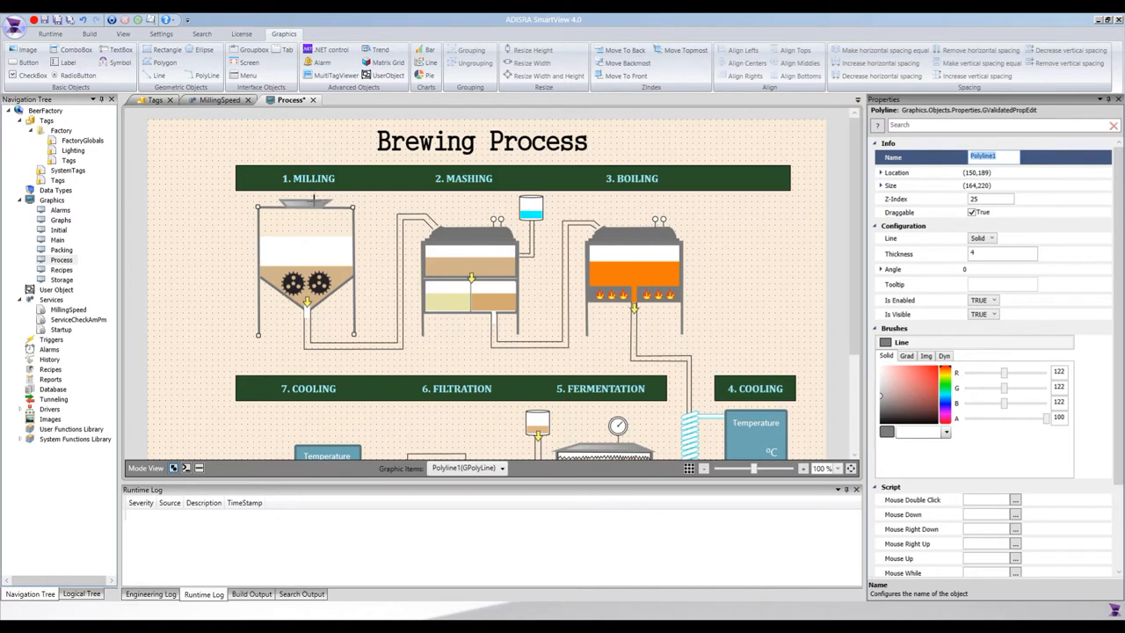
click(317, 203)
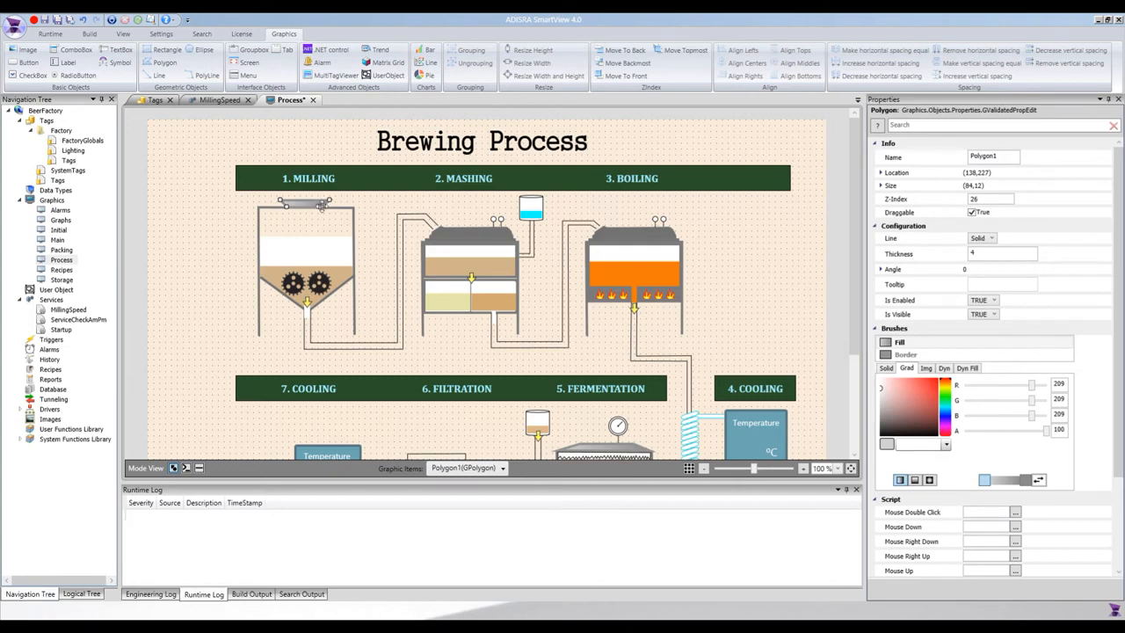
click(377, 347)
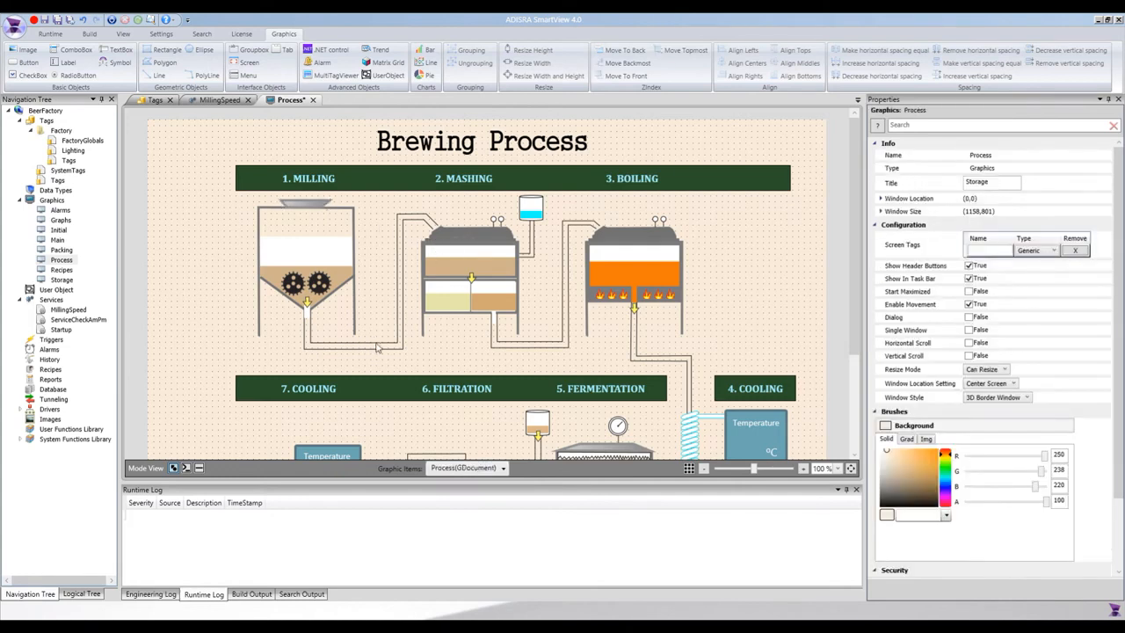
- Inspect the pipe, the mashing tank's fill sections and its small yellow arrow
click(380, 347)
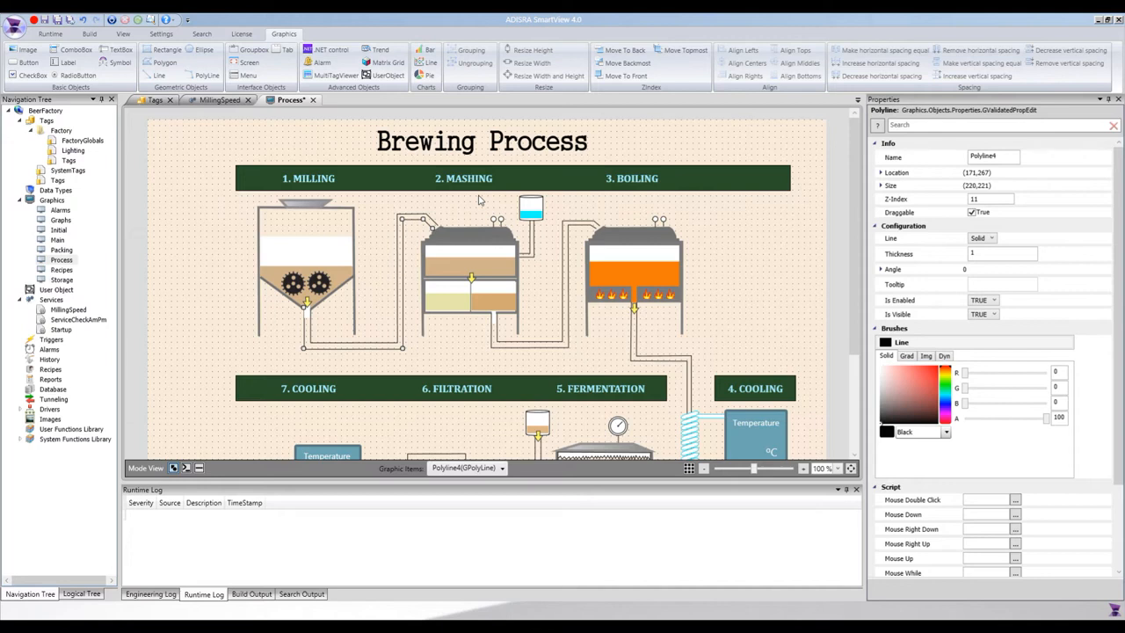
click(487, 259)
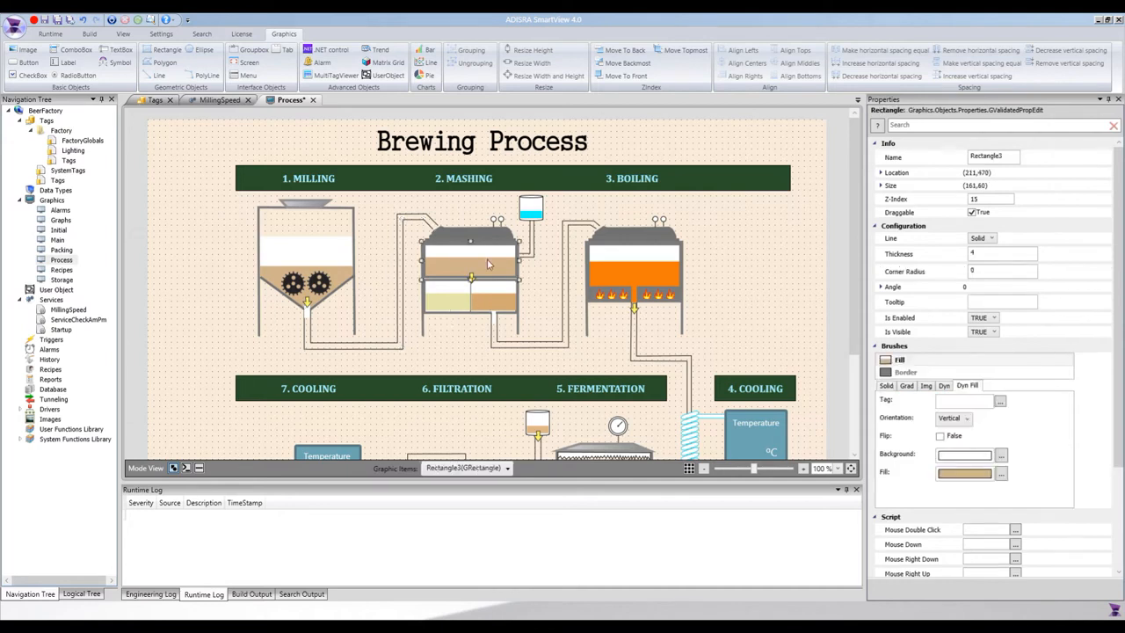
click(452, 302)
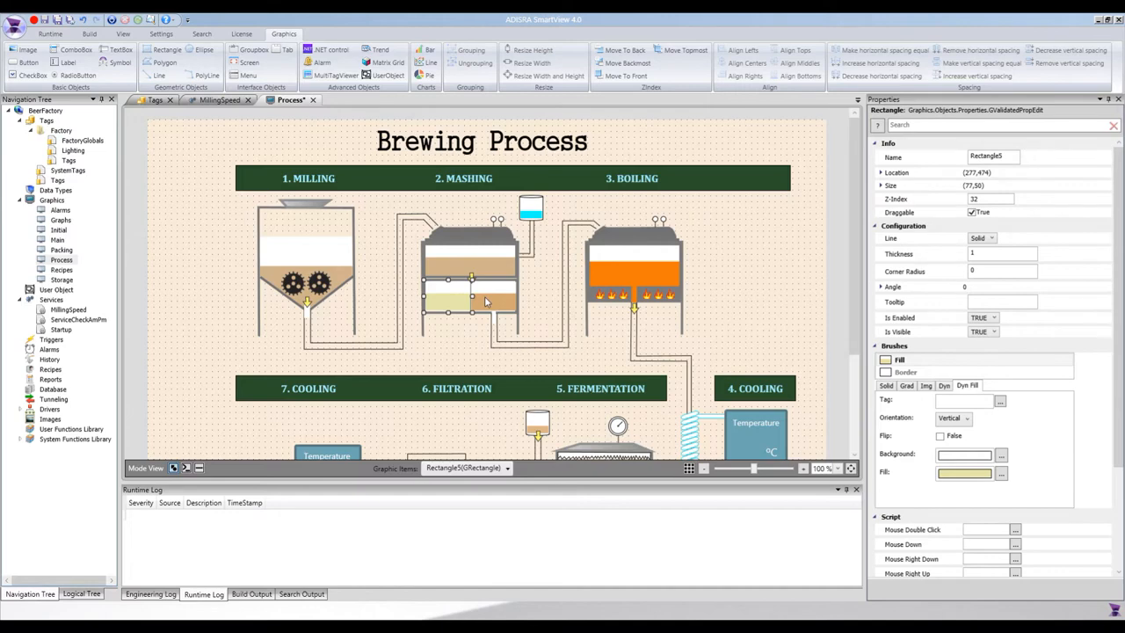
click(486, 301)
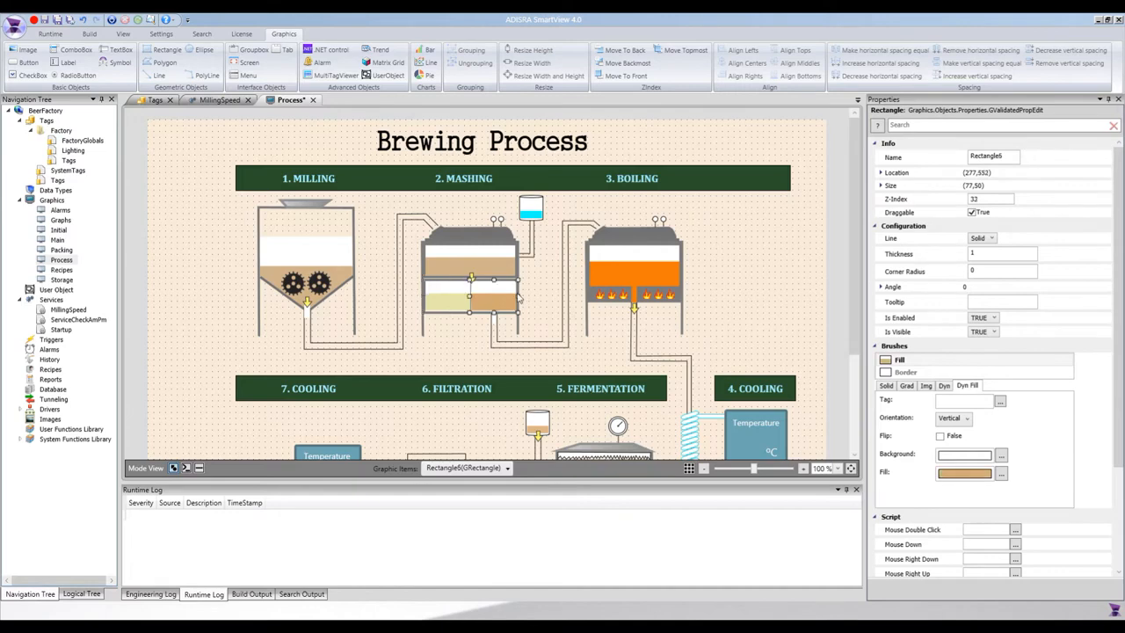
click(446, 352)
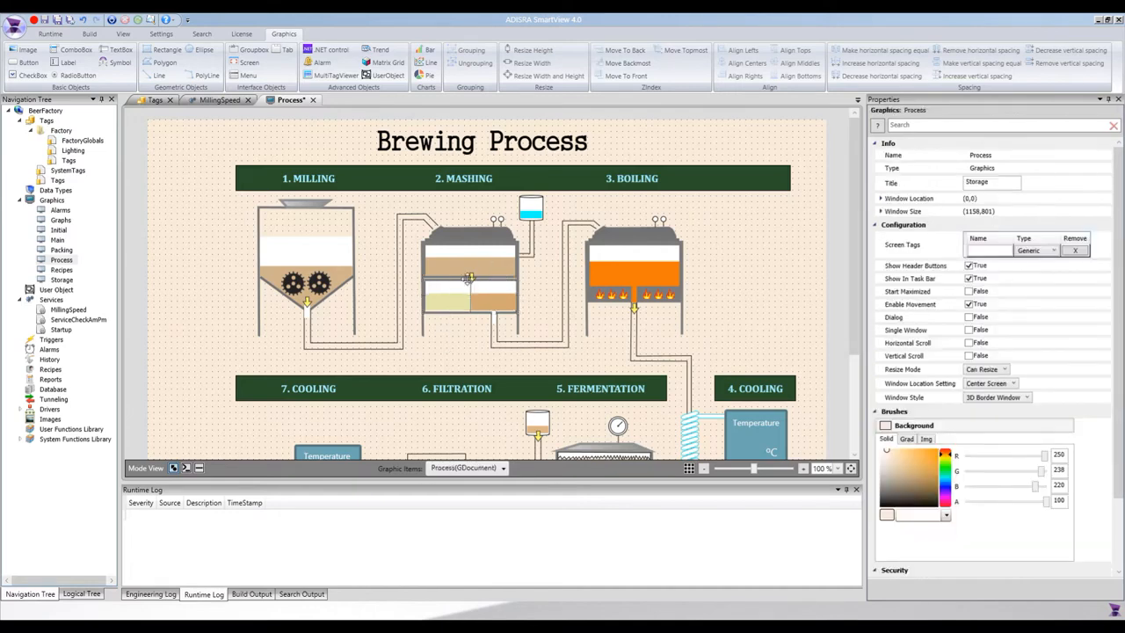
click(471, 277)
click(163, 66)
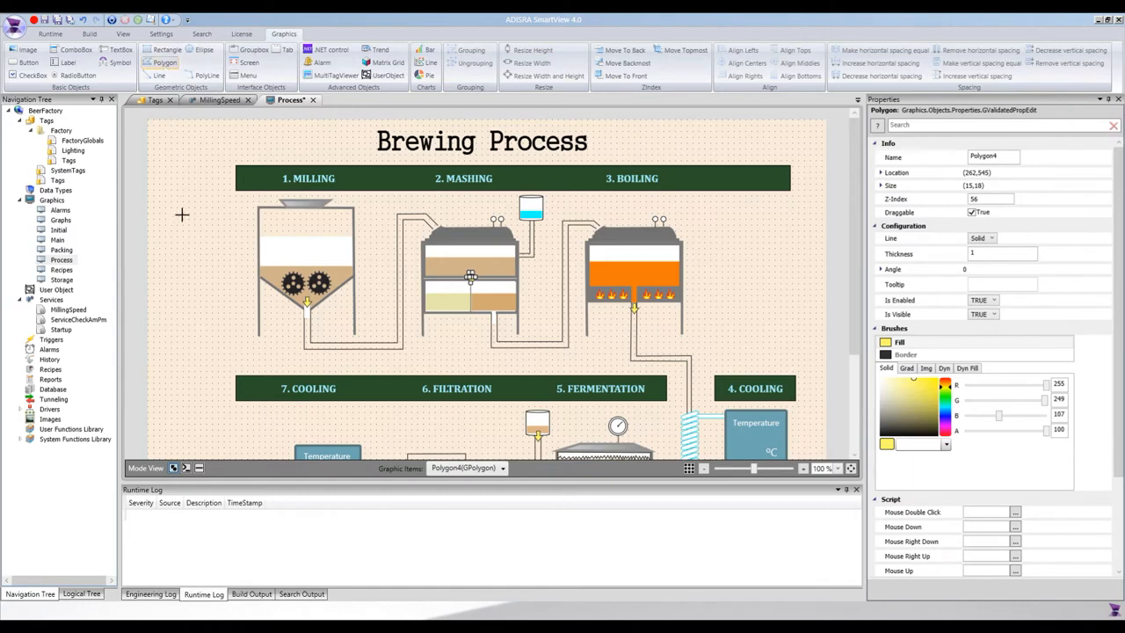
click(189, 232)
click(194, 231)
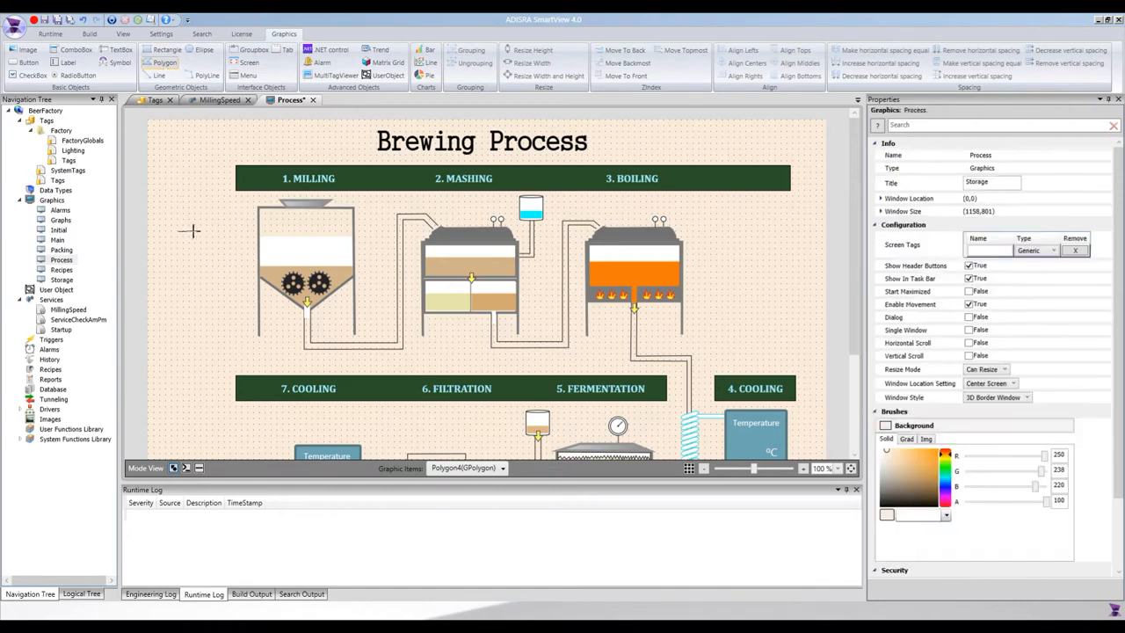
click(194, 268)
click(216, 268)
click(186, 305)
click(159, 268)
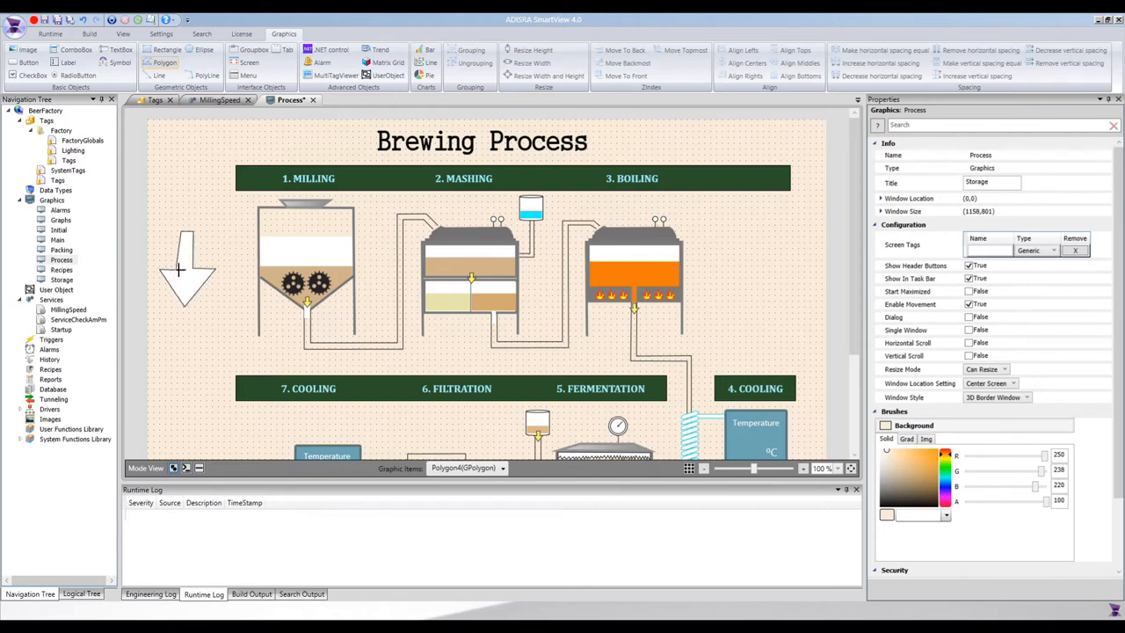
click(179, 268)
right_click(205, 332)
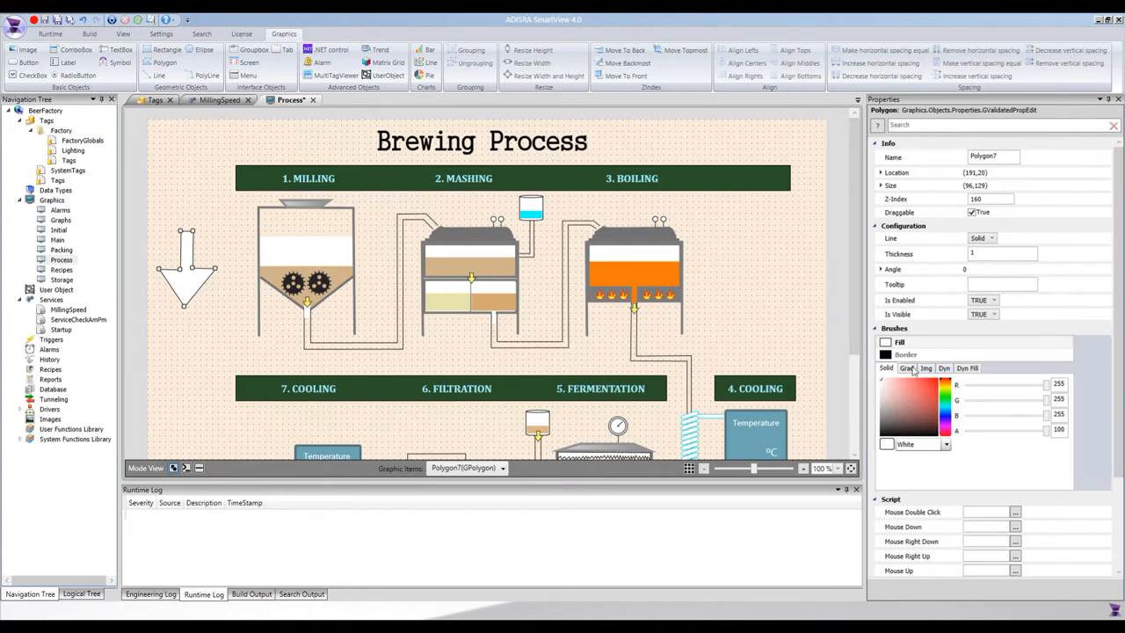
click(936, 388)
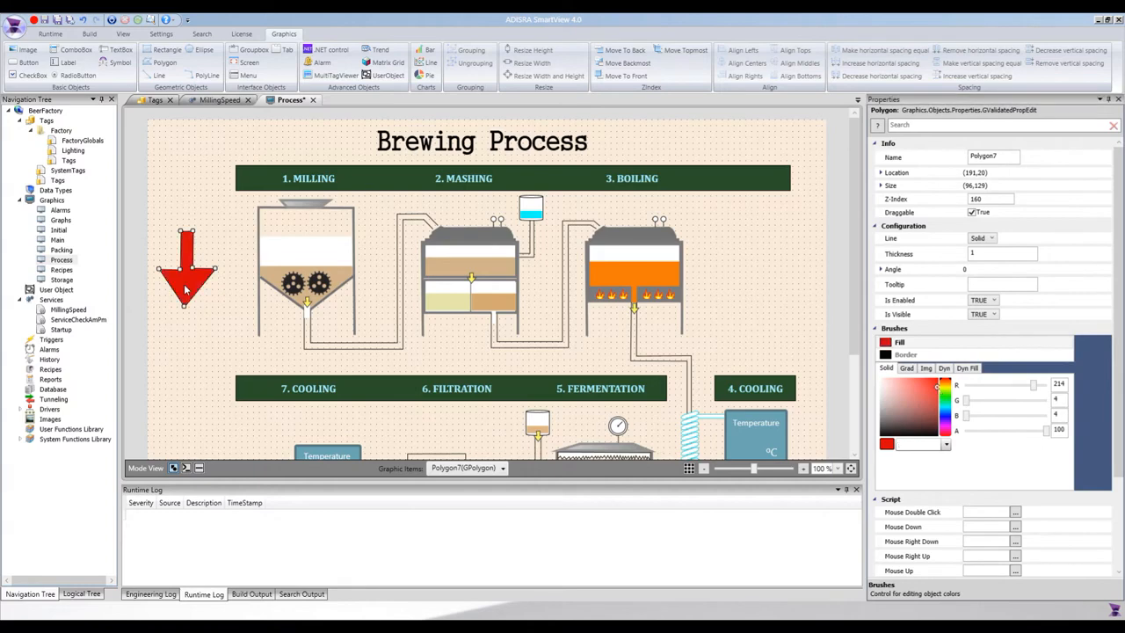
key(Delete)
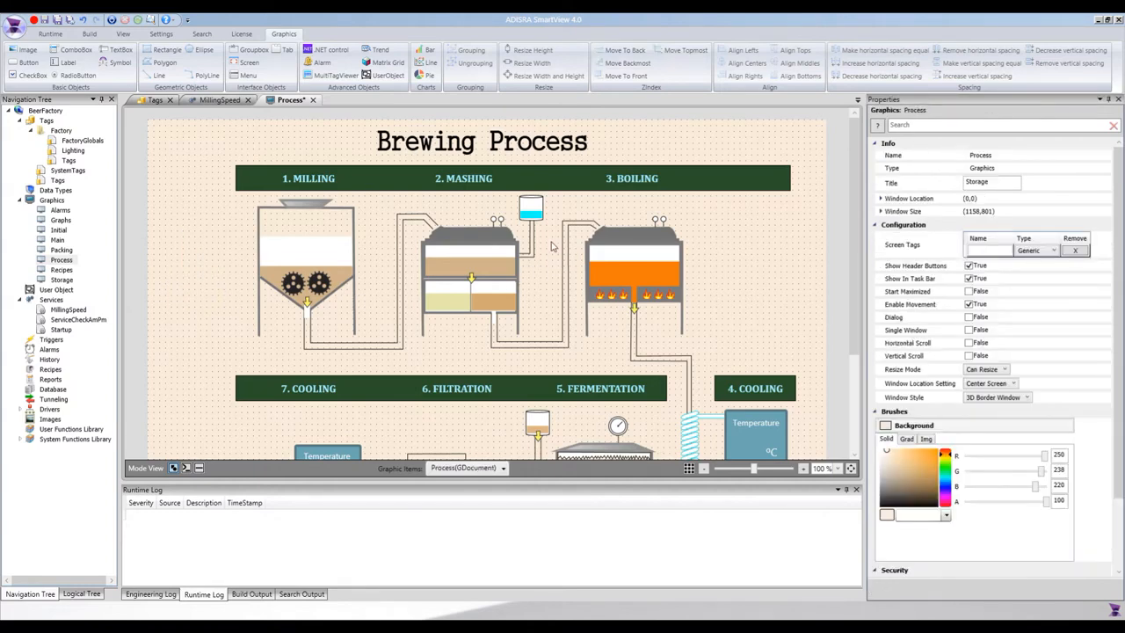
click(533, 213)
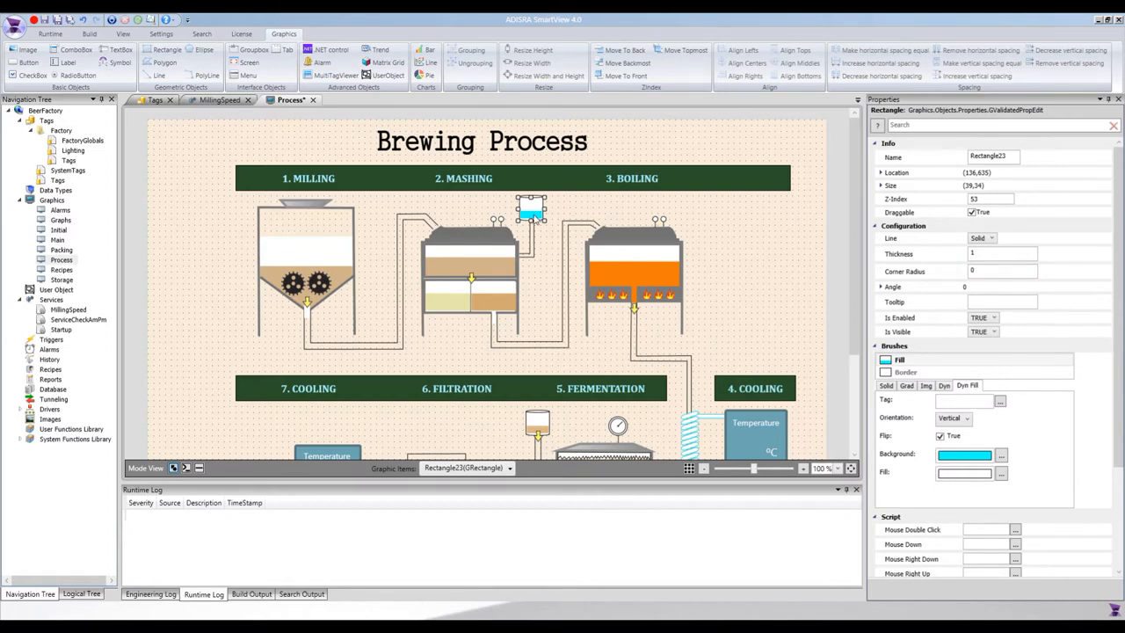
click(184, 235)
click(201, 52)
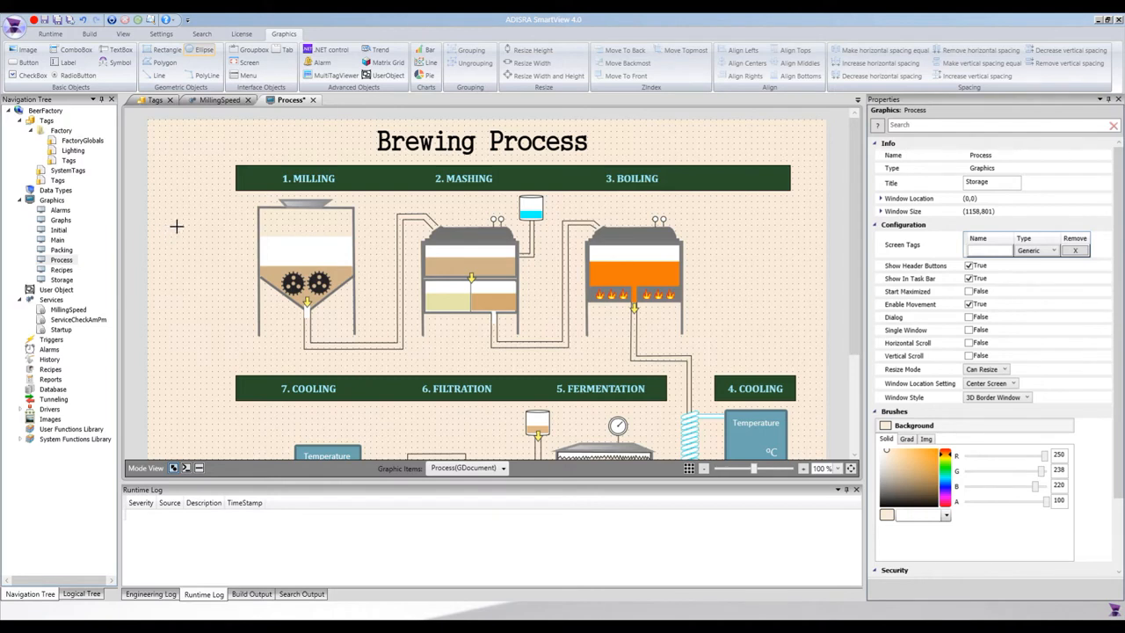
- Draw a white circle and a thin flat ellipse, then duplicate the ellipse below
drag(177, 227, 224, 278)
mouse_move(228, 296)
mouse_down()
mouse_move(186, 239)
mouse_move(238, 300)
mouse_move(210, 263)
mouse_move(226, 276)
mouse_up()
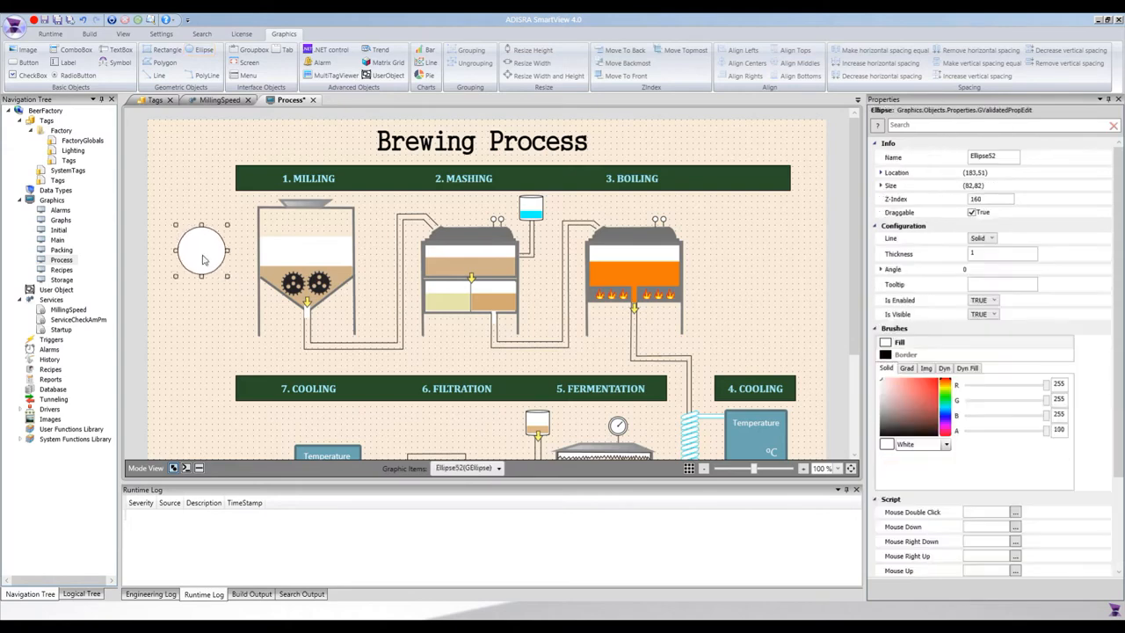
click(200, 50)
mouse_move(163, 181)
mouse_down()
mouse_move(218, 204)
mouse_move(211, 220)
mouse_move(178, 163)
mouse_move(205, 220)
mouse_move(211, 188)
mouse_up()
click(203, 246)
click(171, 248)
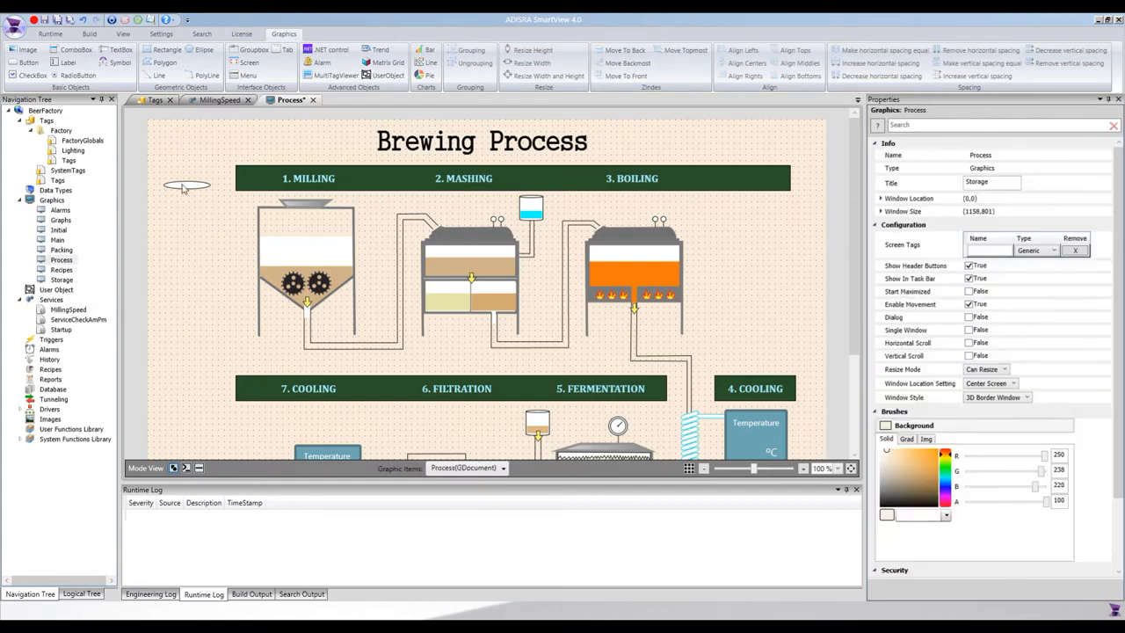
click(187, 185)
key(ctrl+c)
key(ctrl+v)
key(Down)
key(Down)
key(Down)
key(Down)
key(Down)
key(Down)
key(Down)
key(Down)
key(Down)
key(Down)
key(Down)
key(Down)
key(Down)
key(Down)
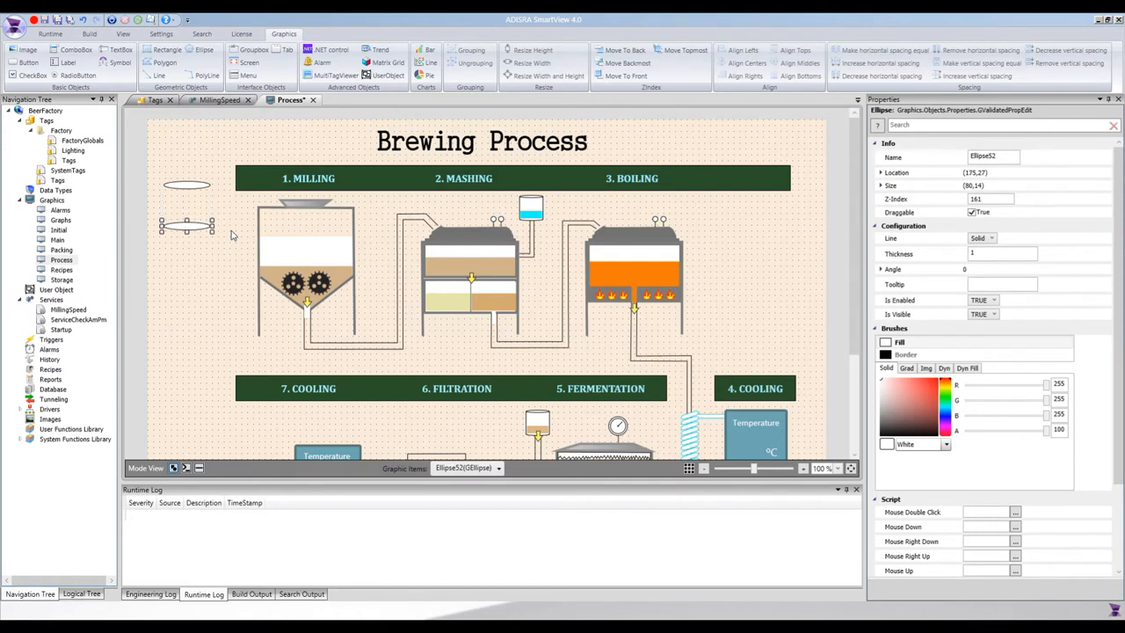
- Add a rectangle matched to the ellipse's 80 width, left-aligned beneath it, height 68
click(167, 50)
drag(165, 152, 211, 187)
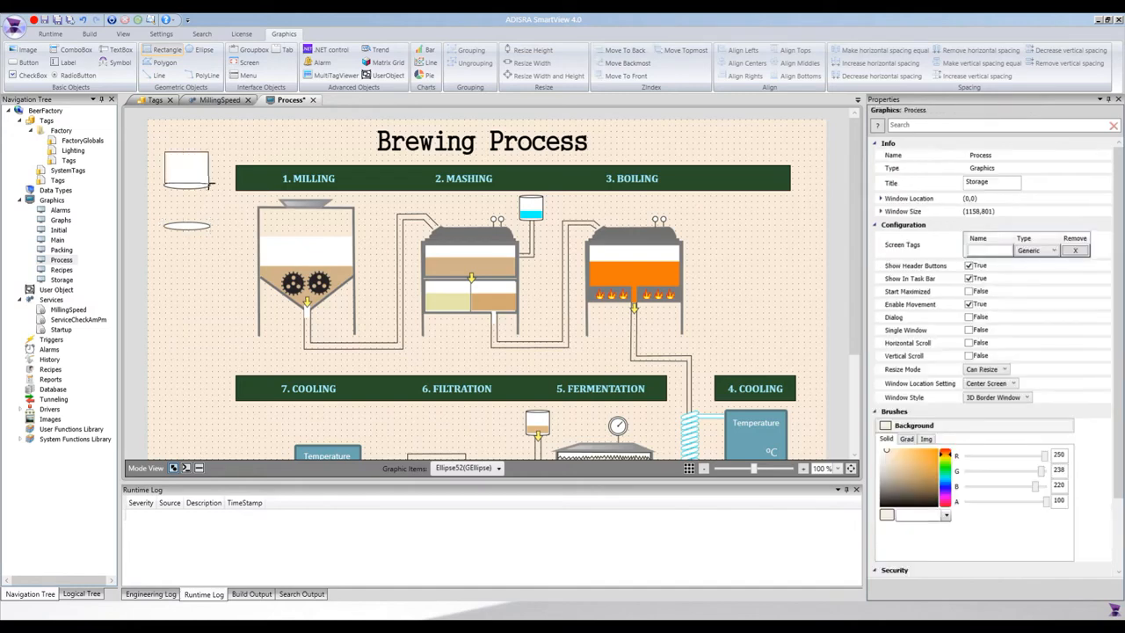
ctrl+click(191, 228)
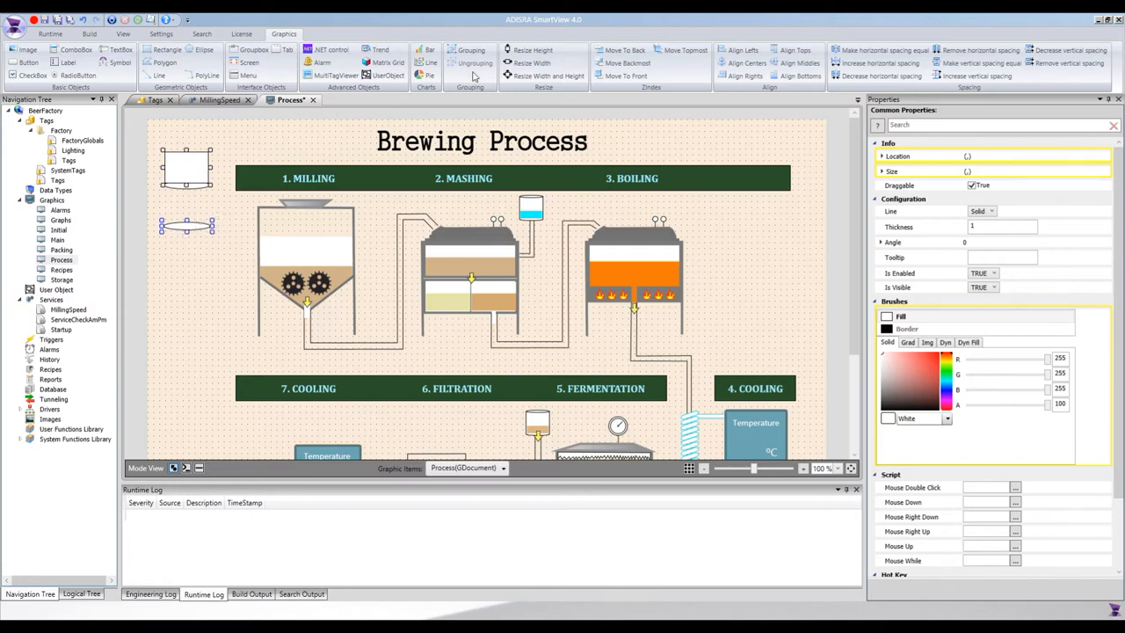
click(531, 64)
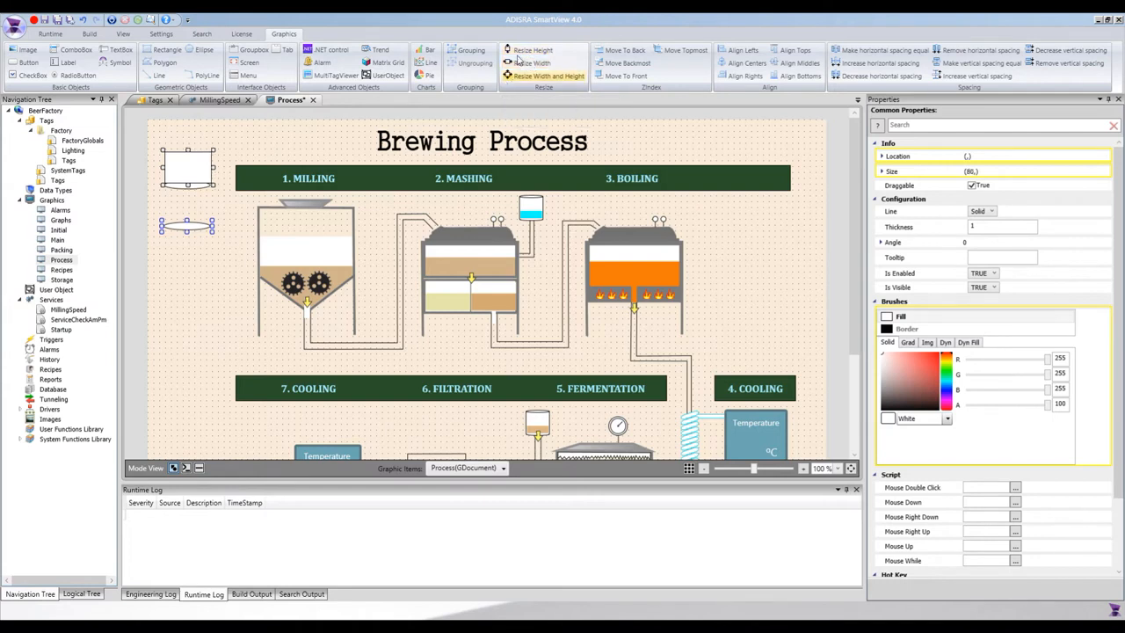
click(740, 50)
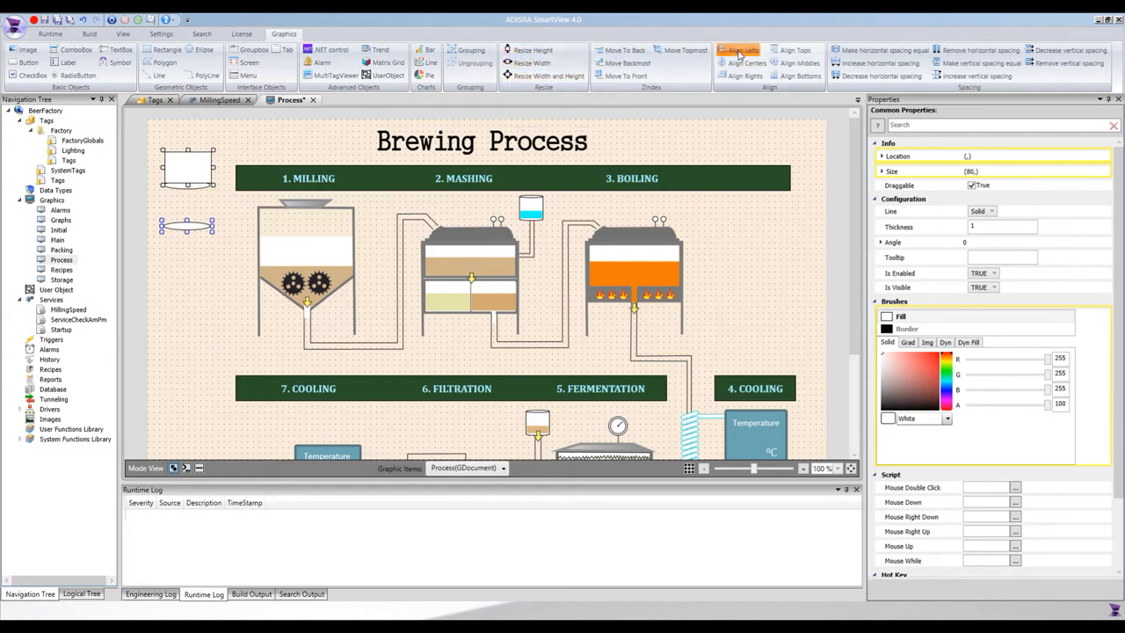
click(183, 160)
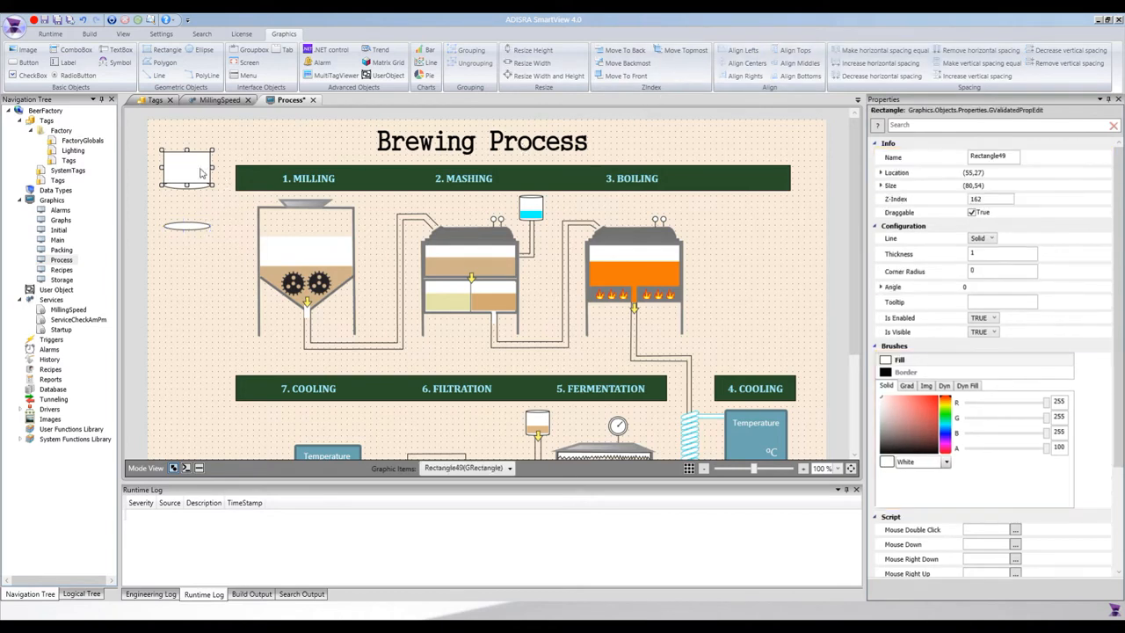
key(Down)
key(Down)
key(Down)
key(Down)
key(Down)
key(Down)
key(Down)
key(Down)
key(Down)
key(Down)
key(Down)
key(Down)
key(Up)
key(Up)
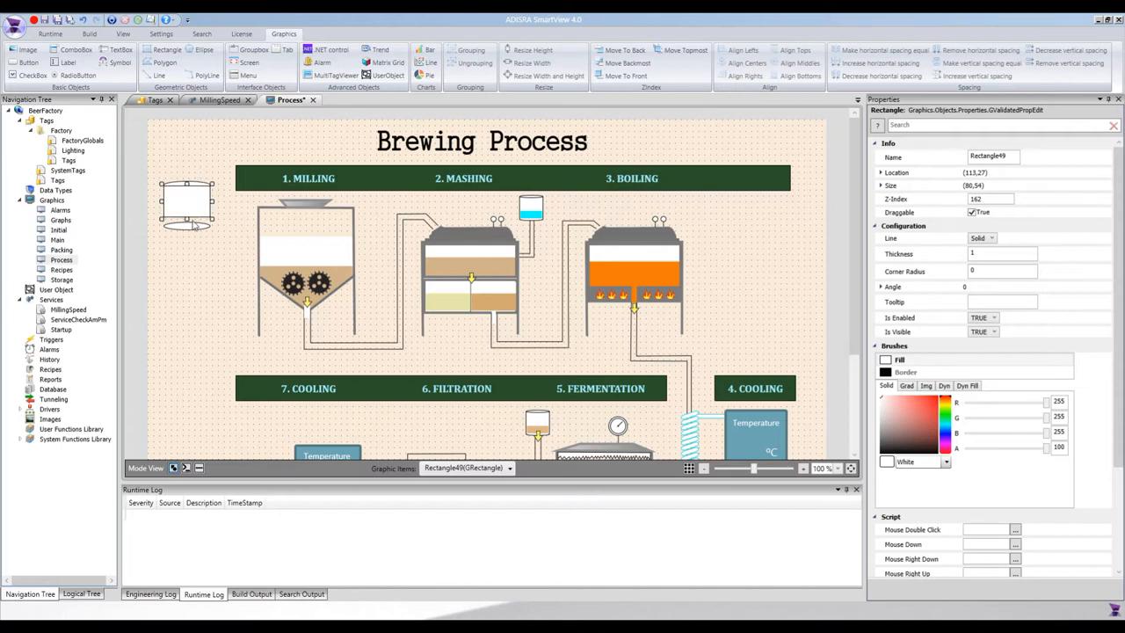
drag(186, 218, 187, 227)
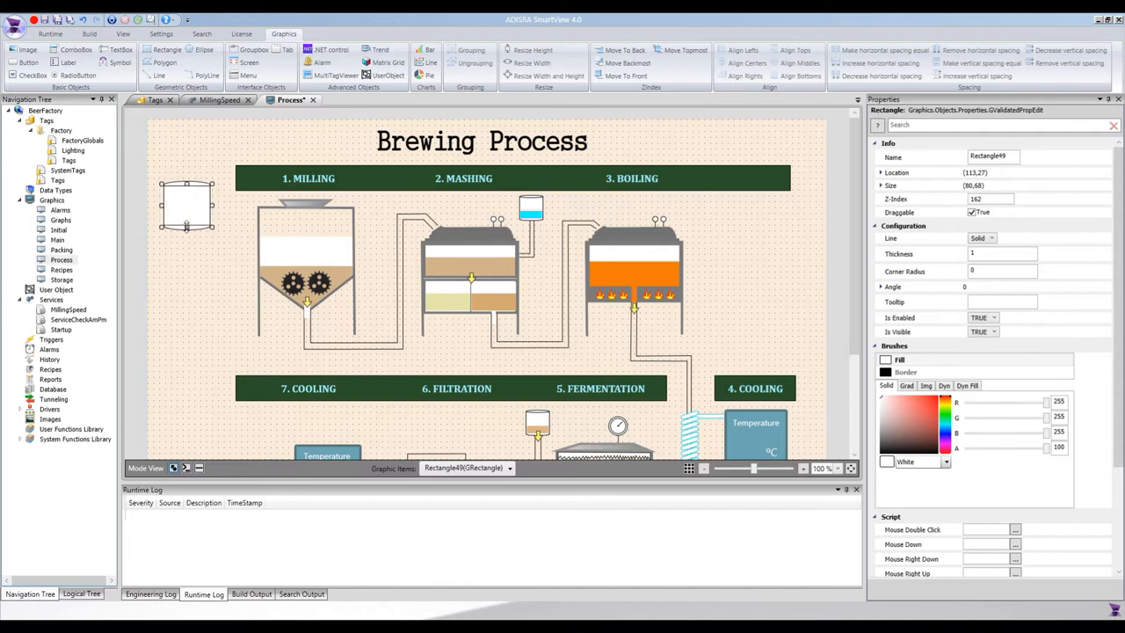
click(191, 245)
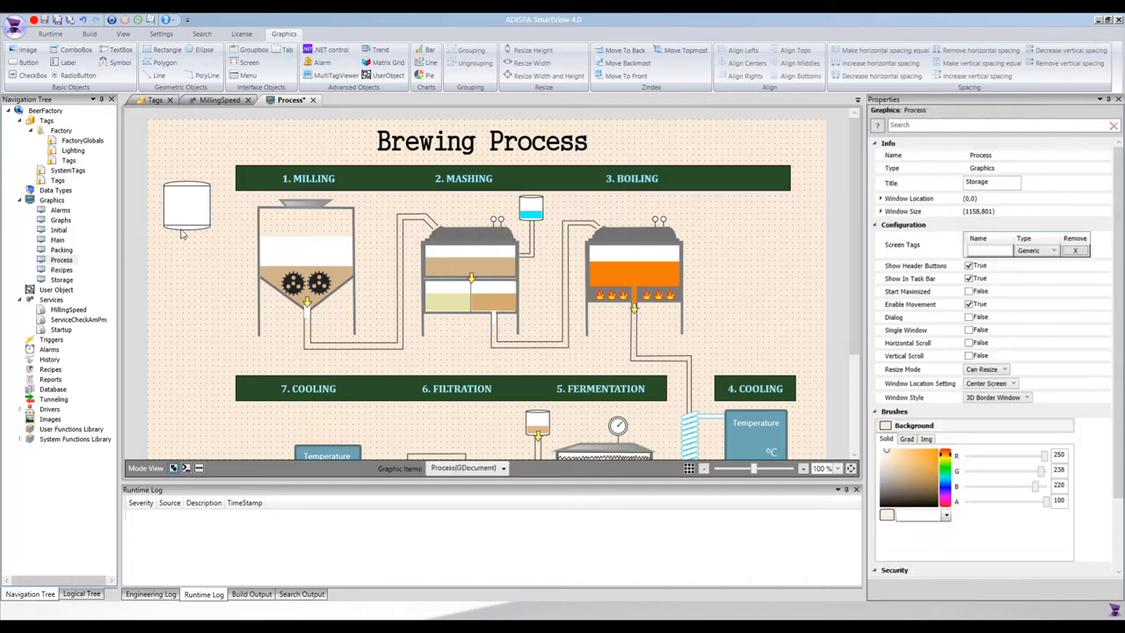
- Bring the tank's top ellipse in front of the body
click(185, 186)
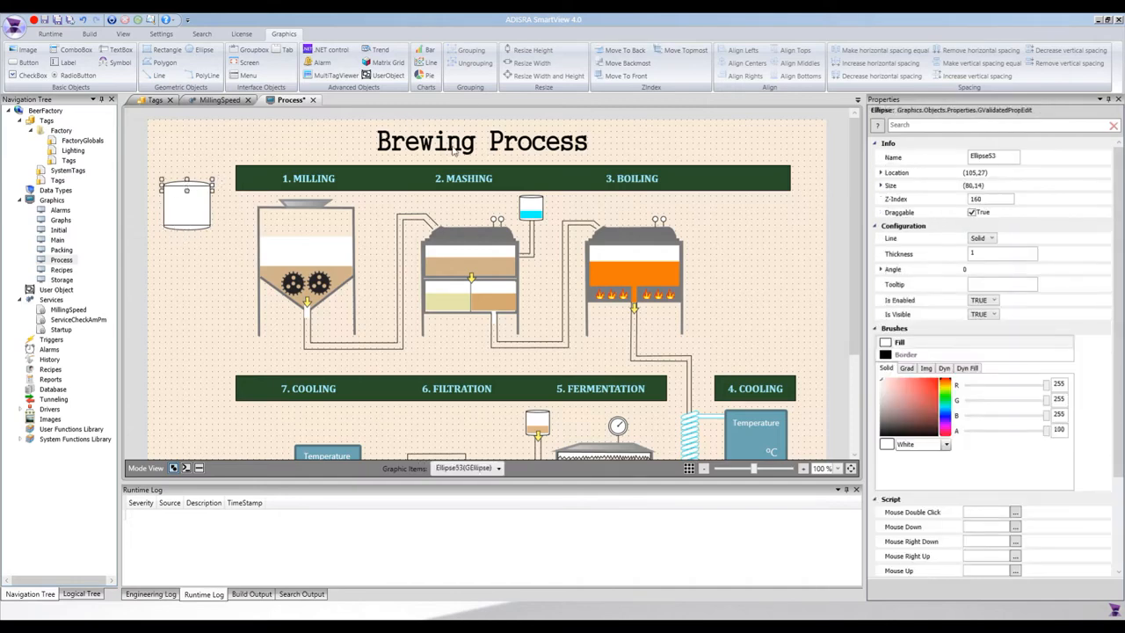
click(626, 76)
click(200, 262)
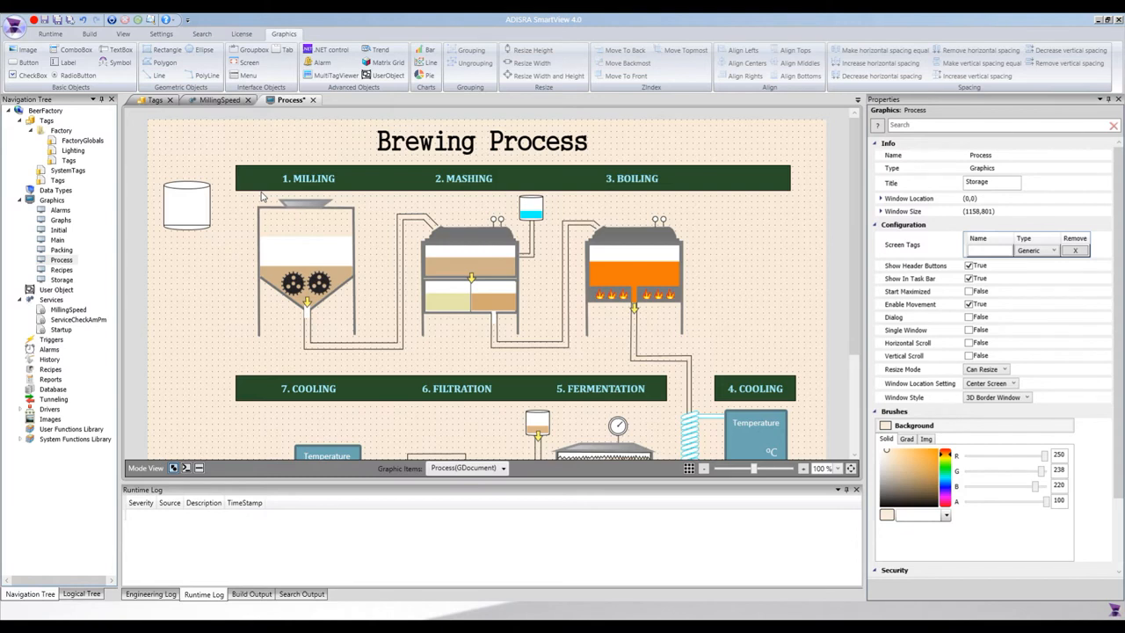
- Draw an inner rectangle fitted to the tank body with a Transparent border
click(162, 50)
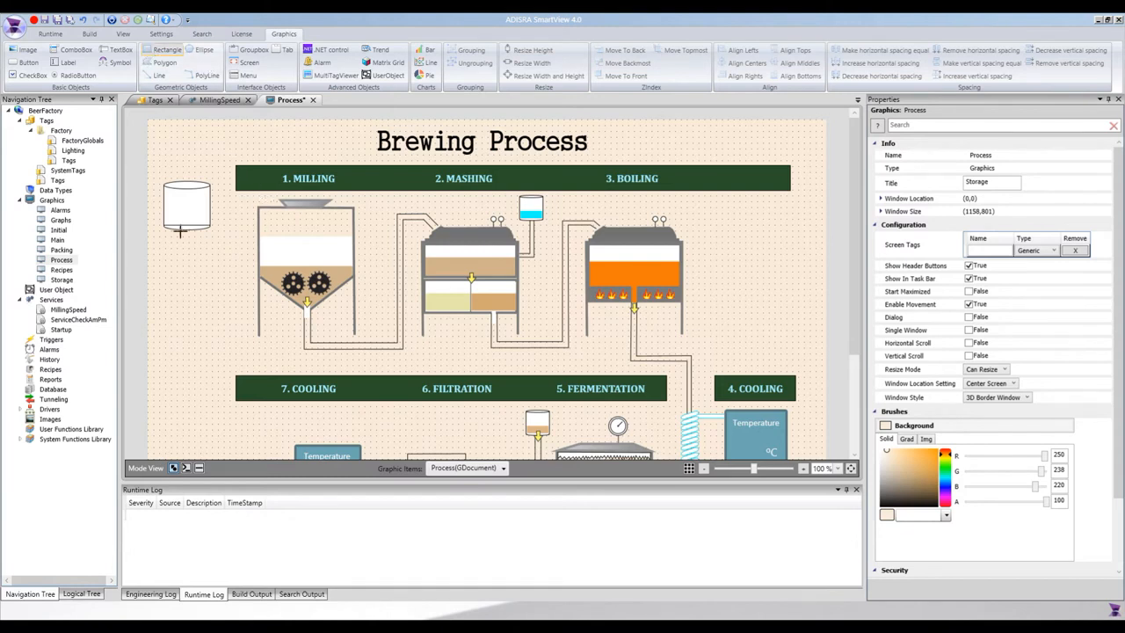
drag(165, 190, 212, 230)
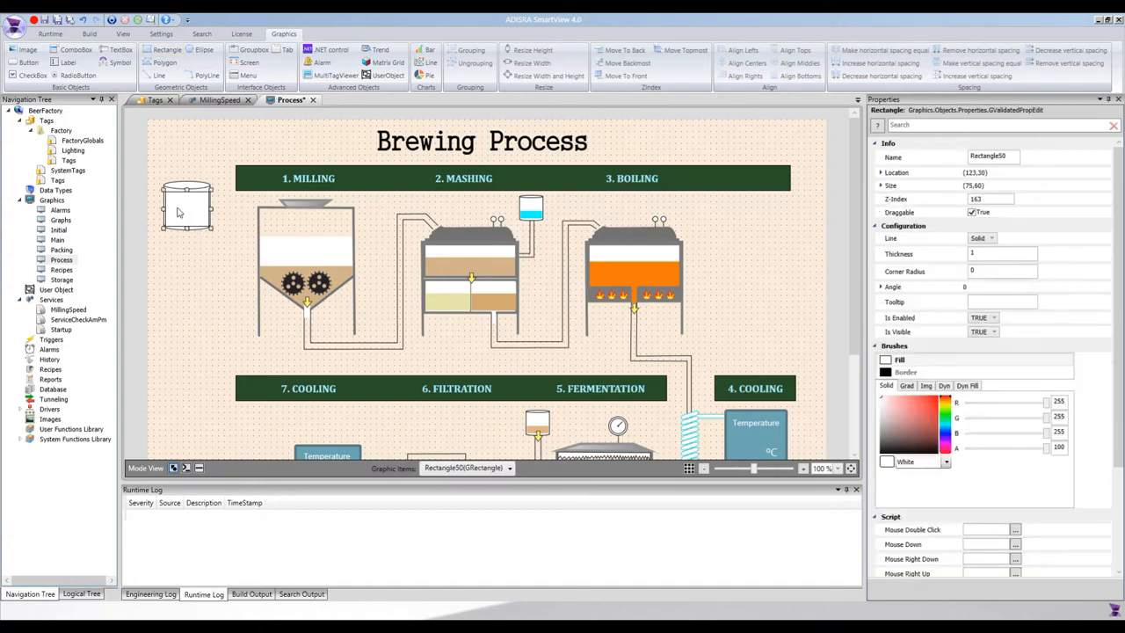
scroll(209, 281, up, 2)
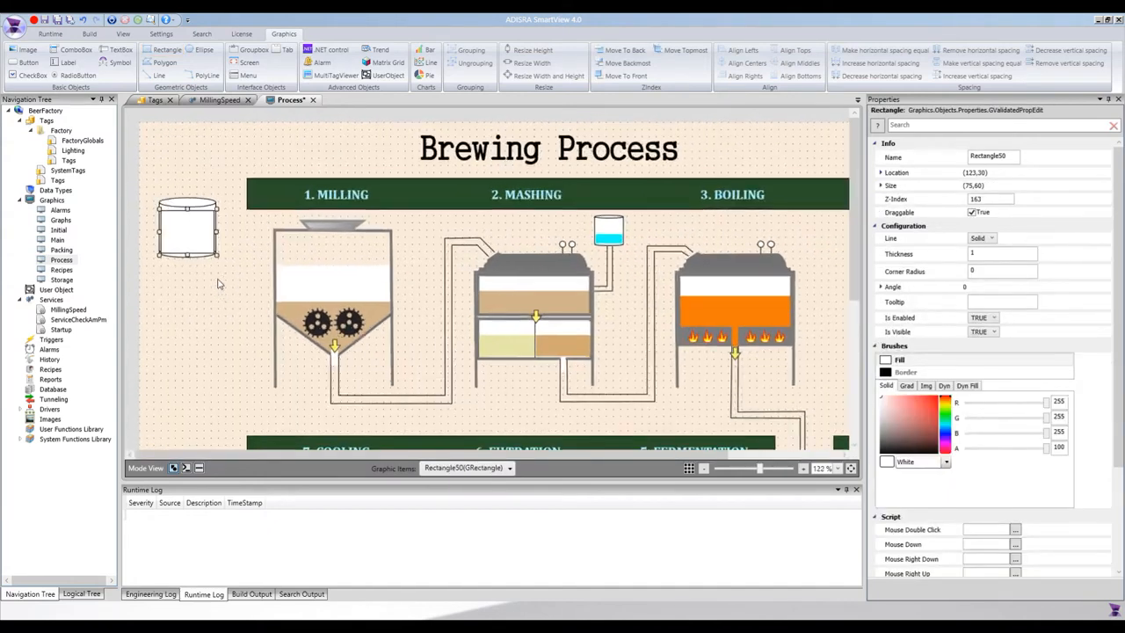
scroll(218, 283, up, 4)
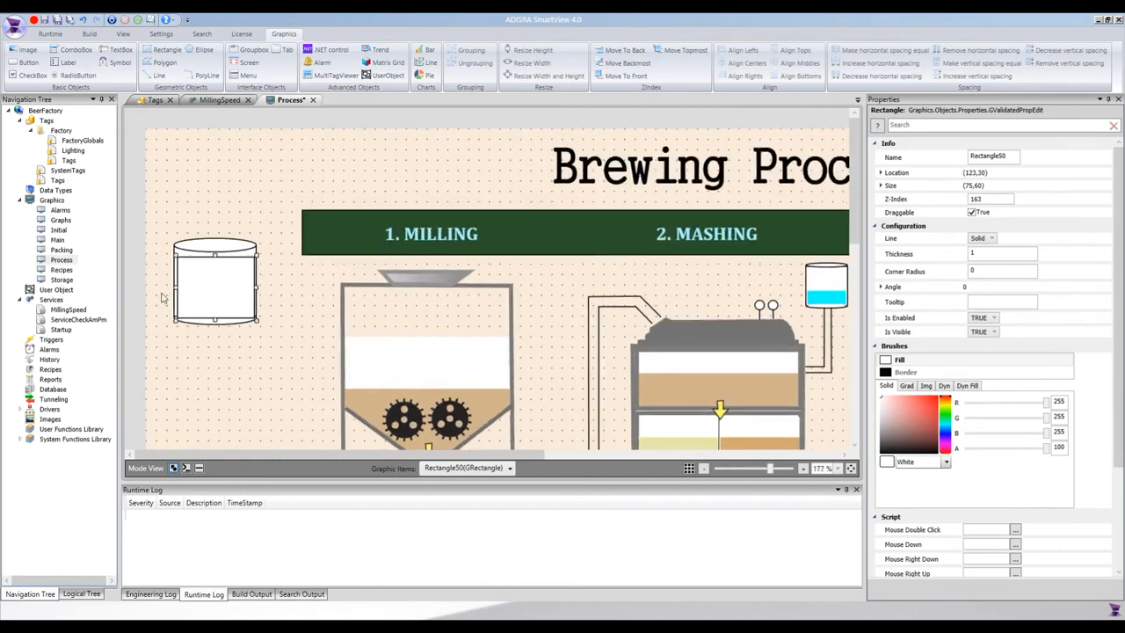
drag(175, 286, 171, 287)
drag(203, 303, 202, 305)
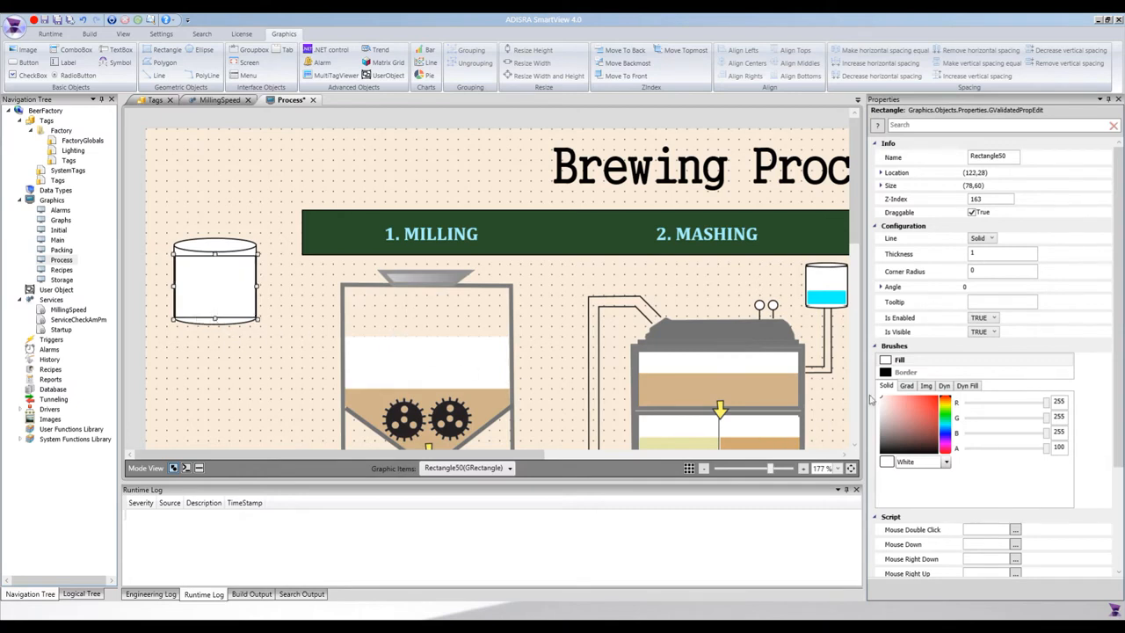
click(905, 372)
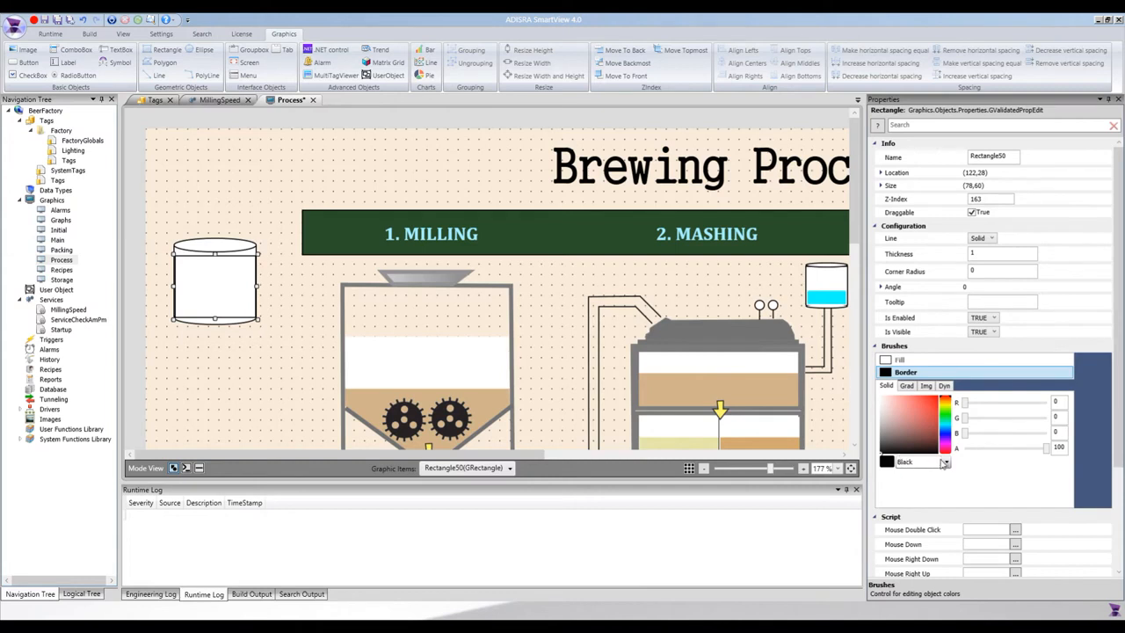
click(942, 462)
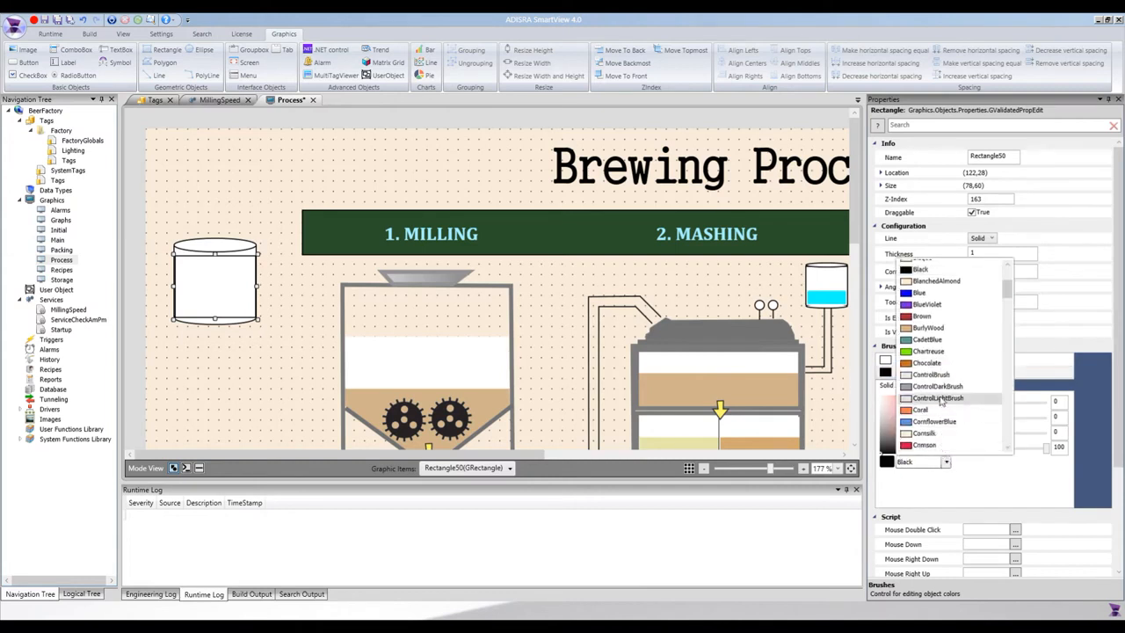
key(t)
scroll(939, 404, down, 2)
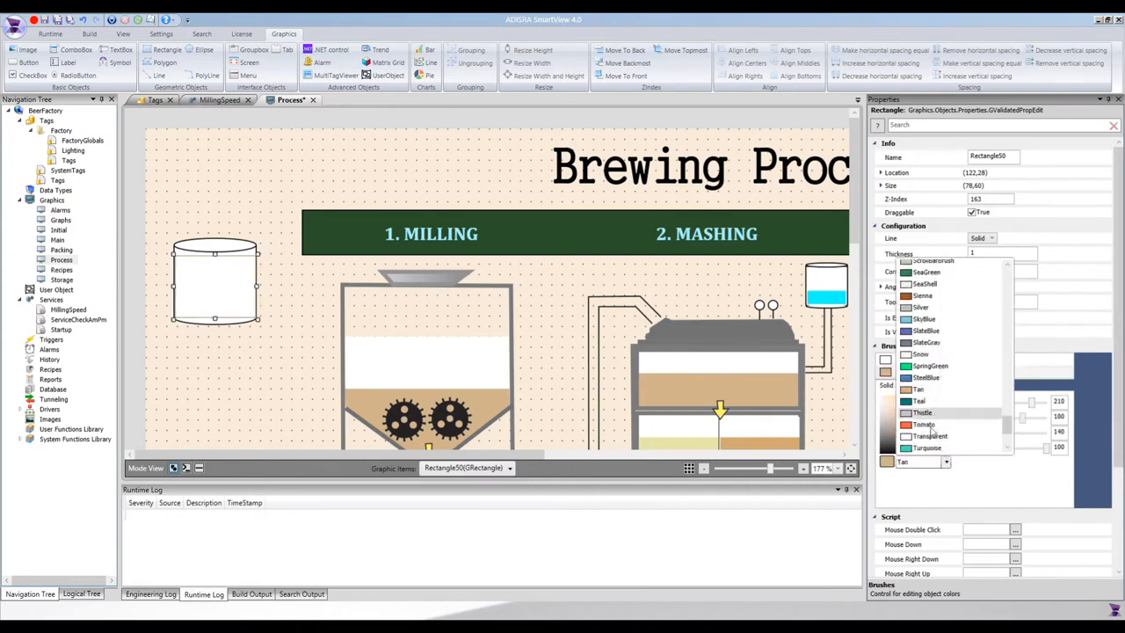
click(927, 437)
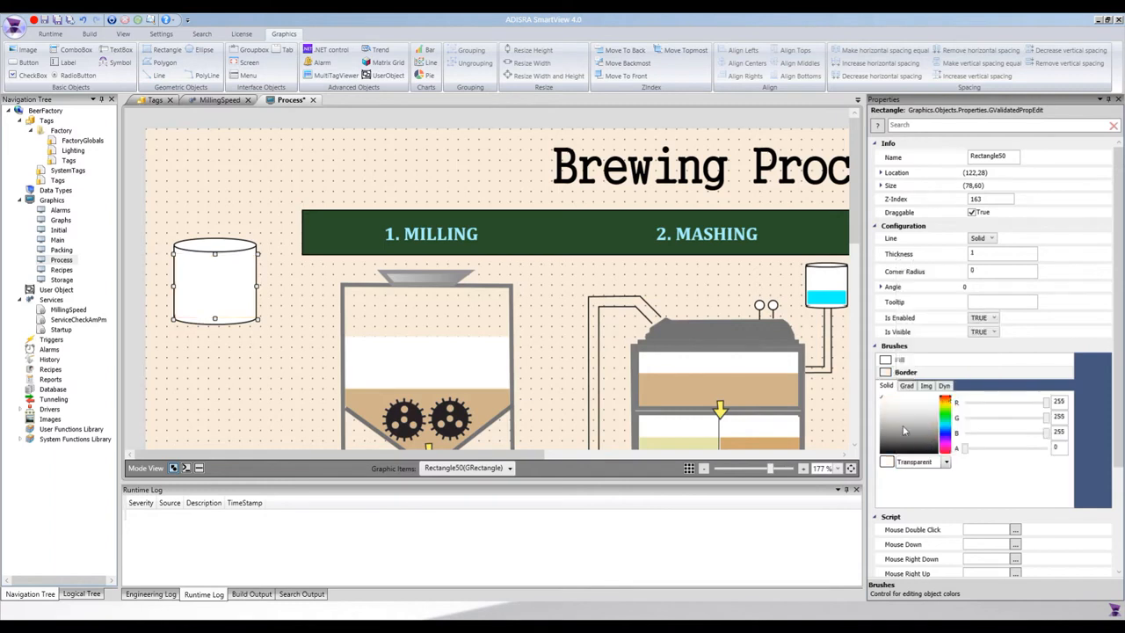
- Give the inner rectangle a dark red dynamic fill and marquee-select the whole tank
double_click(209, 273)
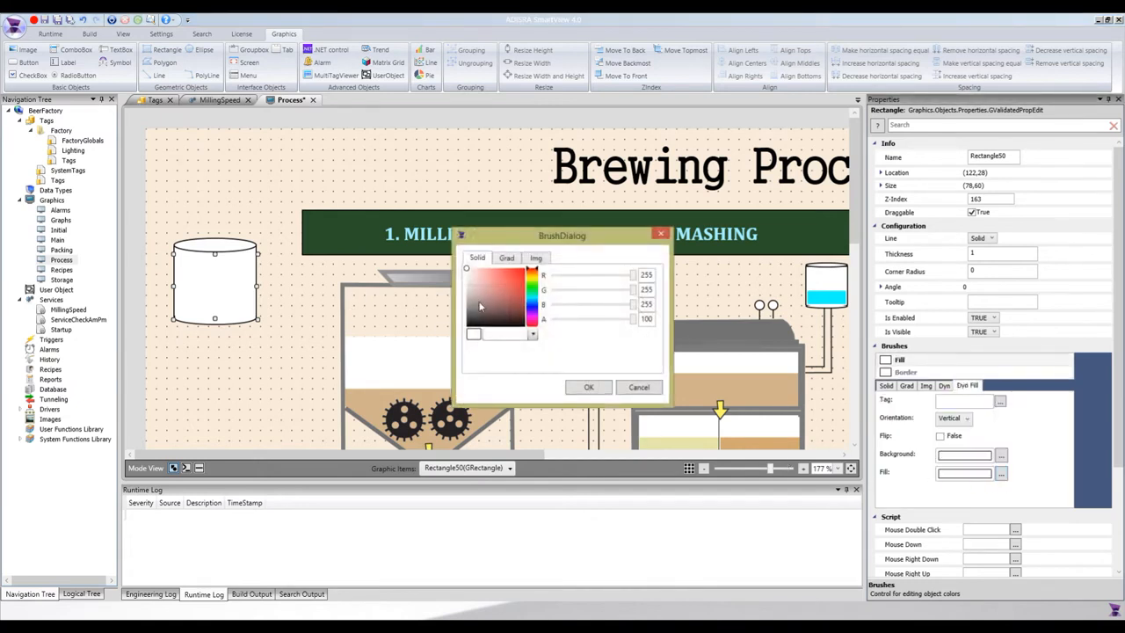
click(515, 299)
click(589, 387)
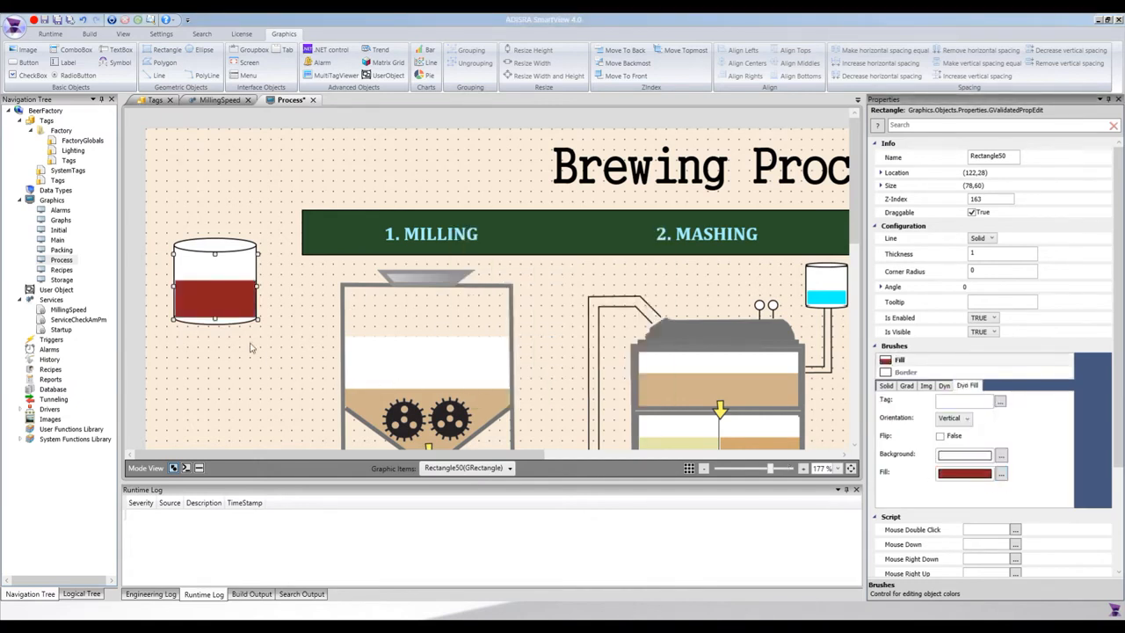
click(245, 374)
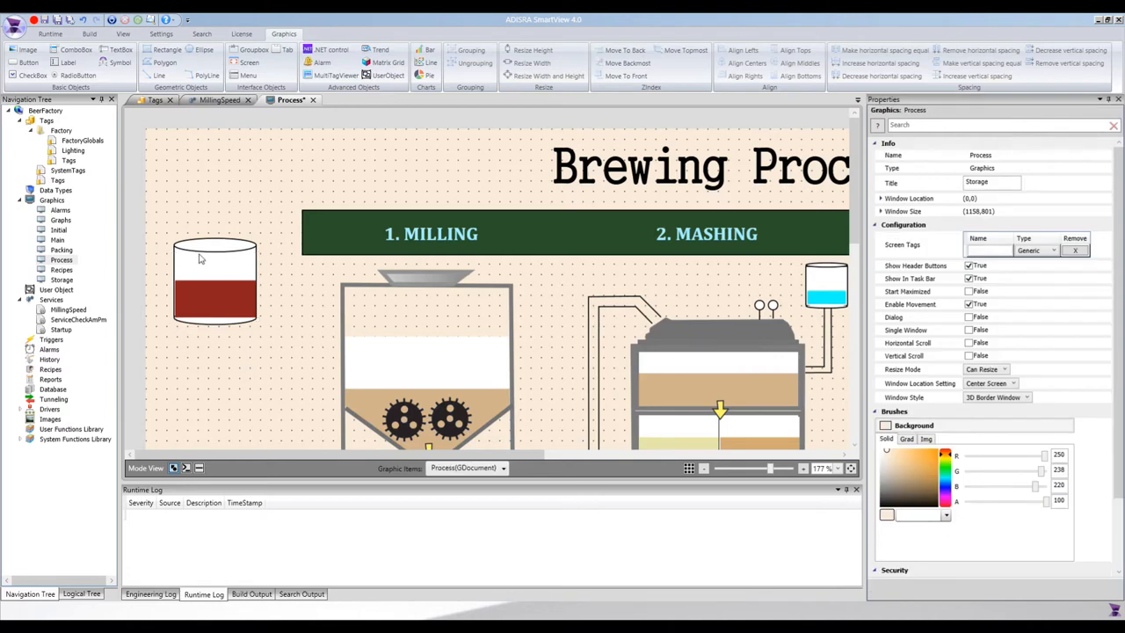
drag(159, 231, 269, 362)
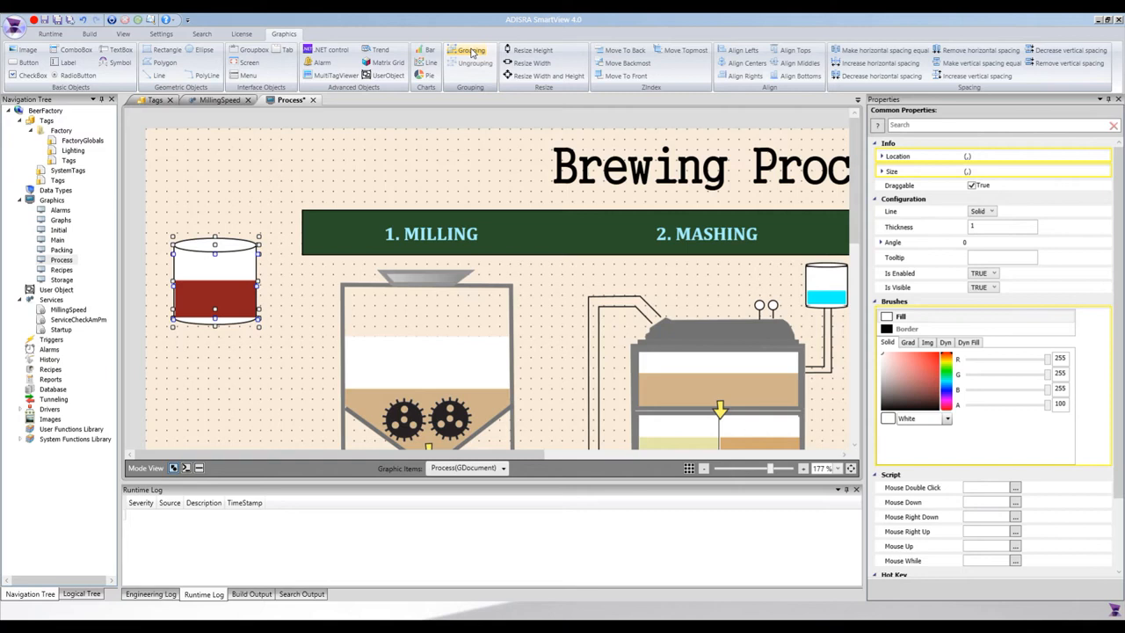
- Group the tank parts, move the group to the top, and paste a copy below it
click(471, 52)
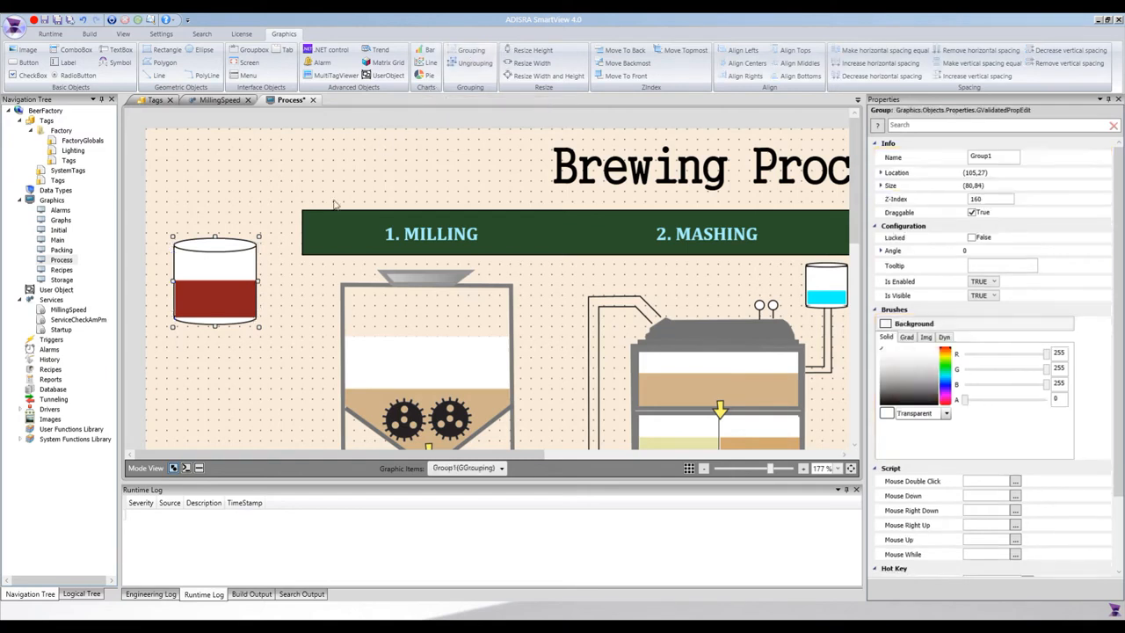
drag(241, 285, 233, 179)
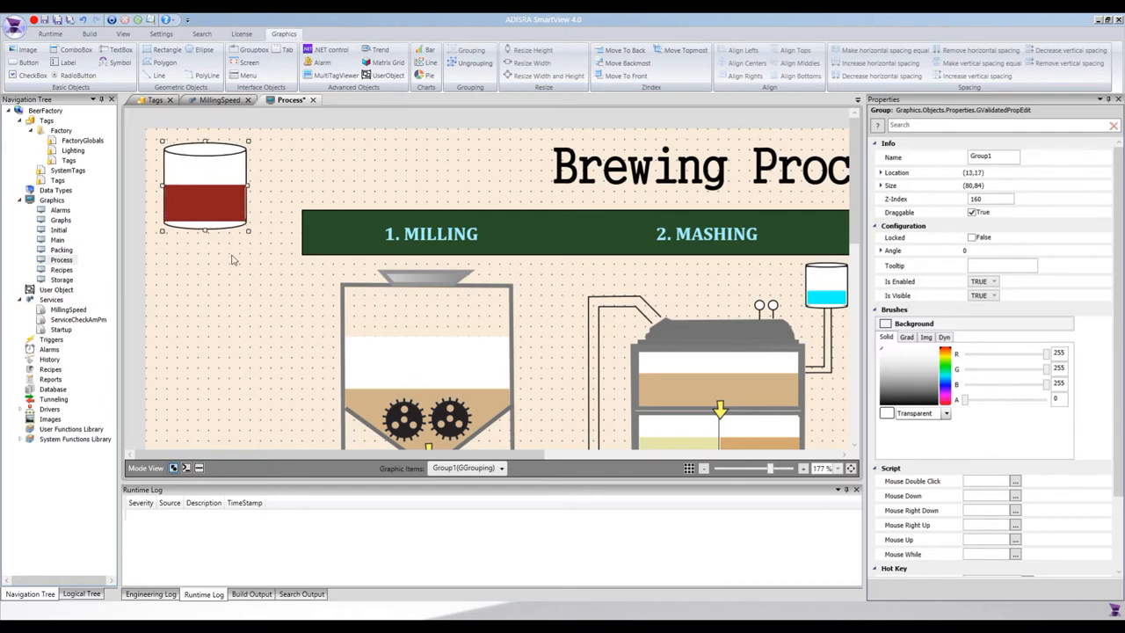
key(ctrl+c)
key(ctrl+v)
drag(304, 186, 233, 260)
key(Down)
key(Down)
key(Down)
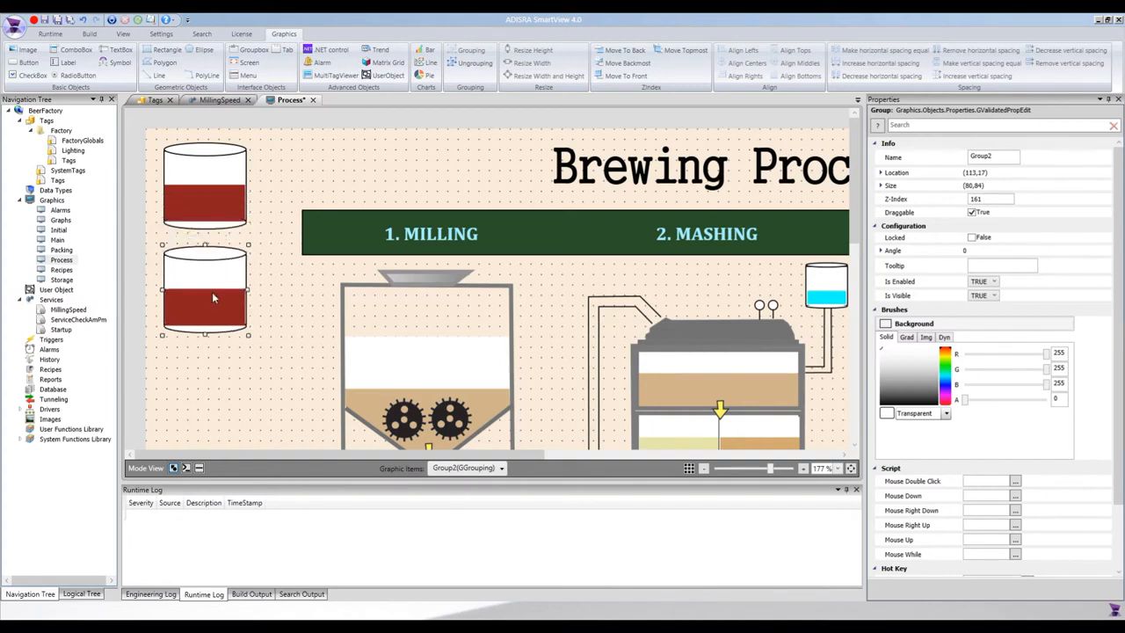
drag(212, 297, 232, 323)
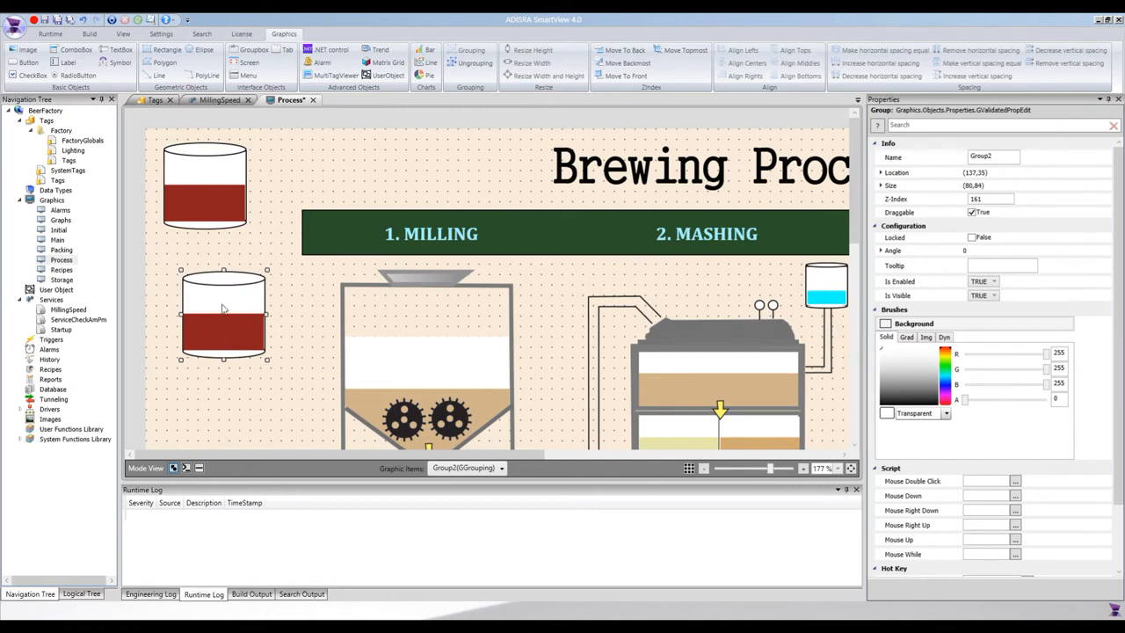
- Delete Group2 via the Graphic Items list, then select and clear the remaining spare tank
click(506, 477)
scroll(508, 317, down, 3)
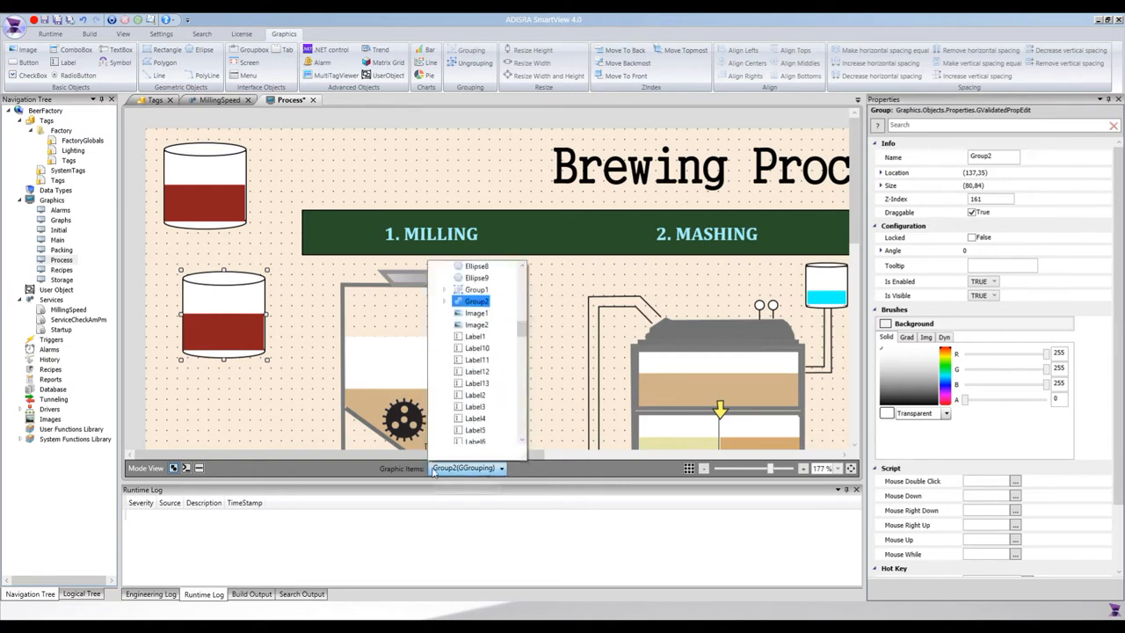
click(444, 301)
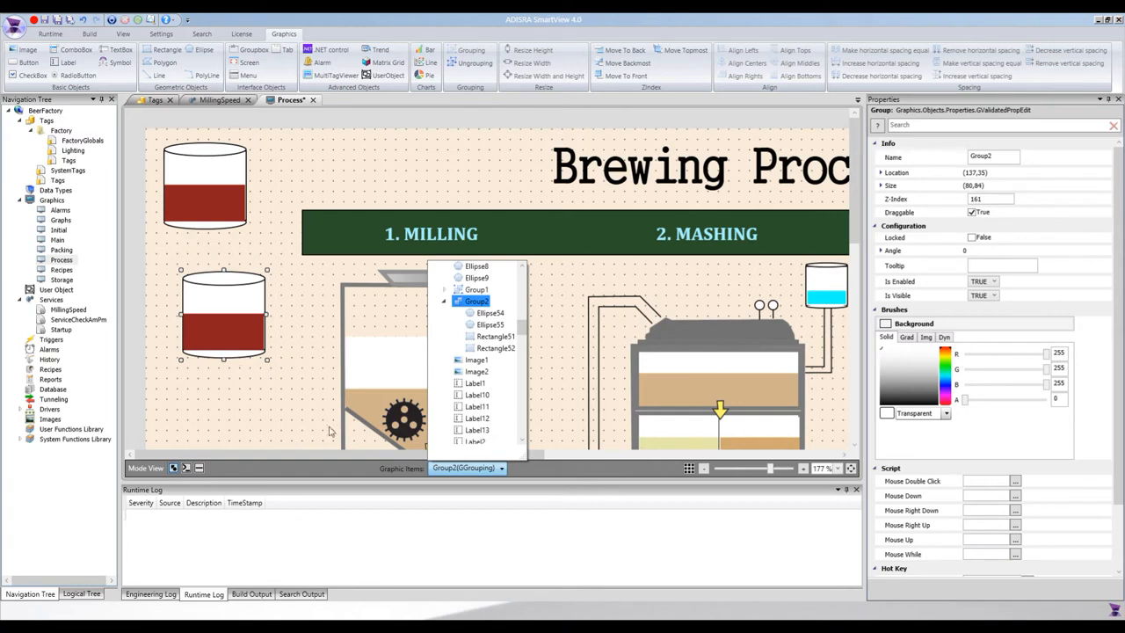
click(212, 324)
key(Delete)
click(201, 187)
click(278, 431)
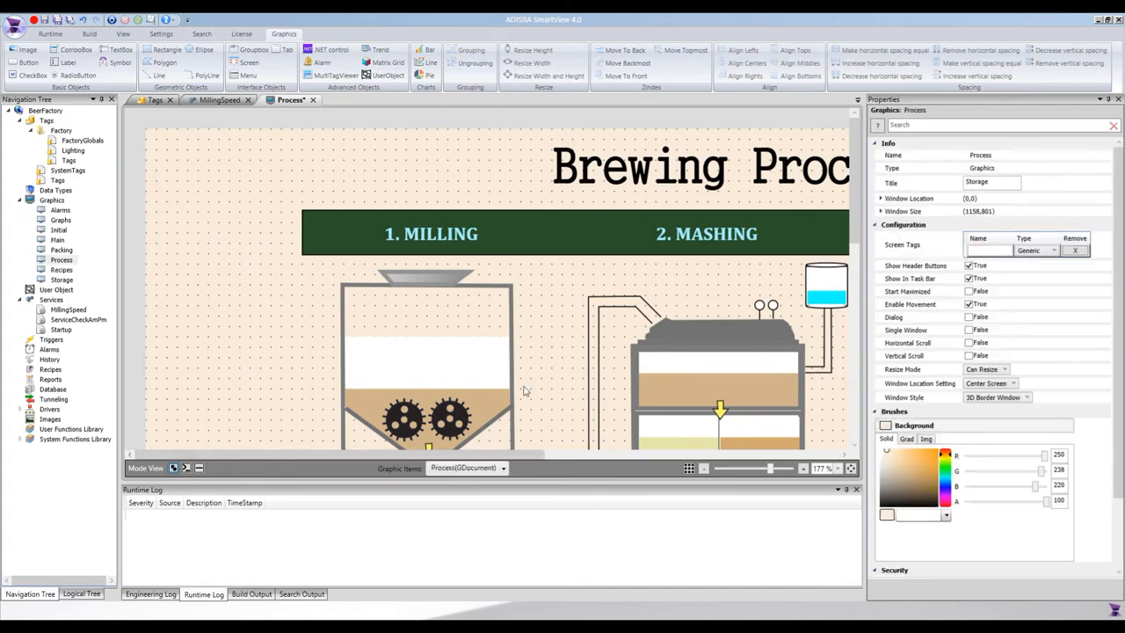
- Zoom out and place a new symbol, Symbol7, right of the boiling tank
scroll(523, 391, down, 3)
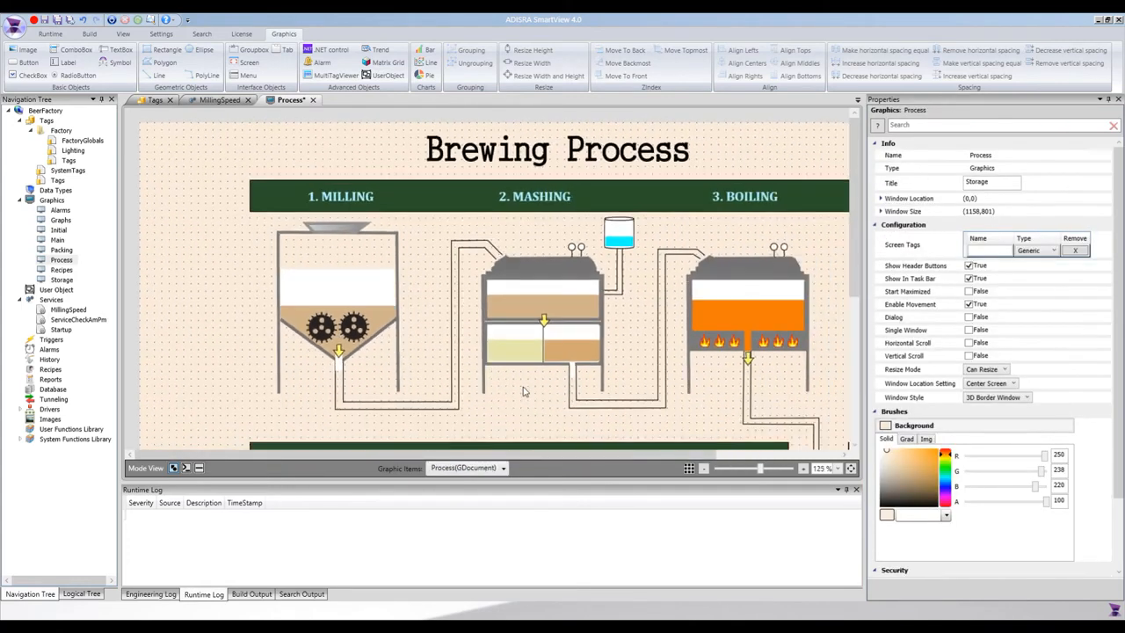
scroll(523, 391, down, 1)
drag(430, 460, 512, 445)
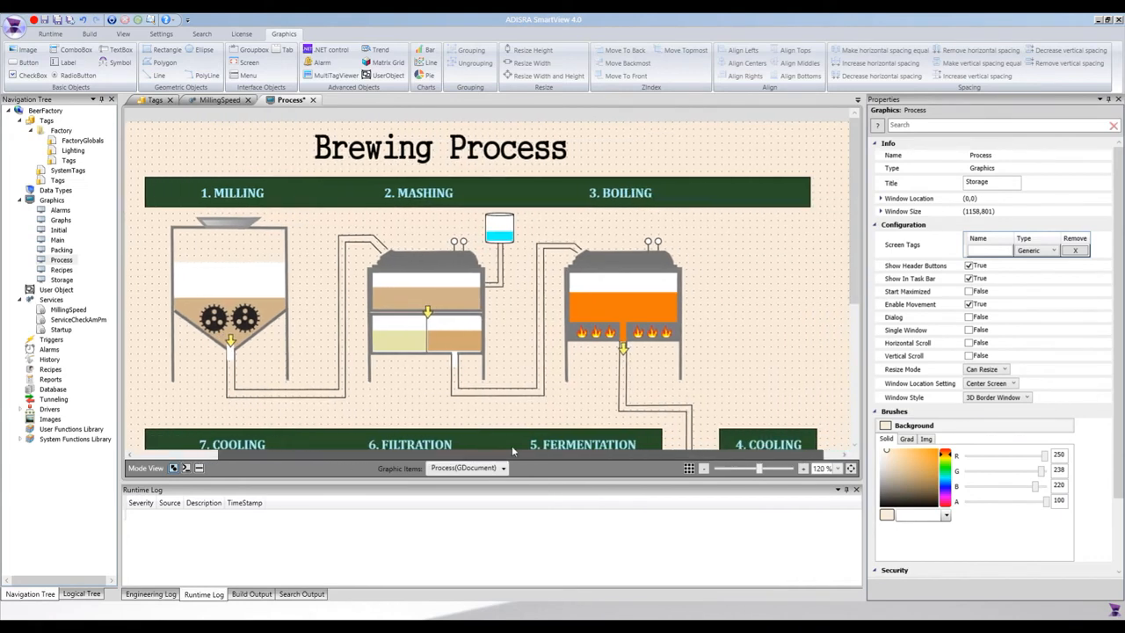
click(630, 303)
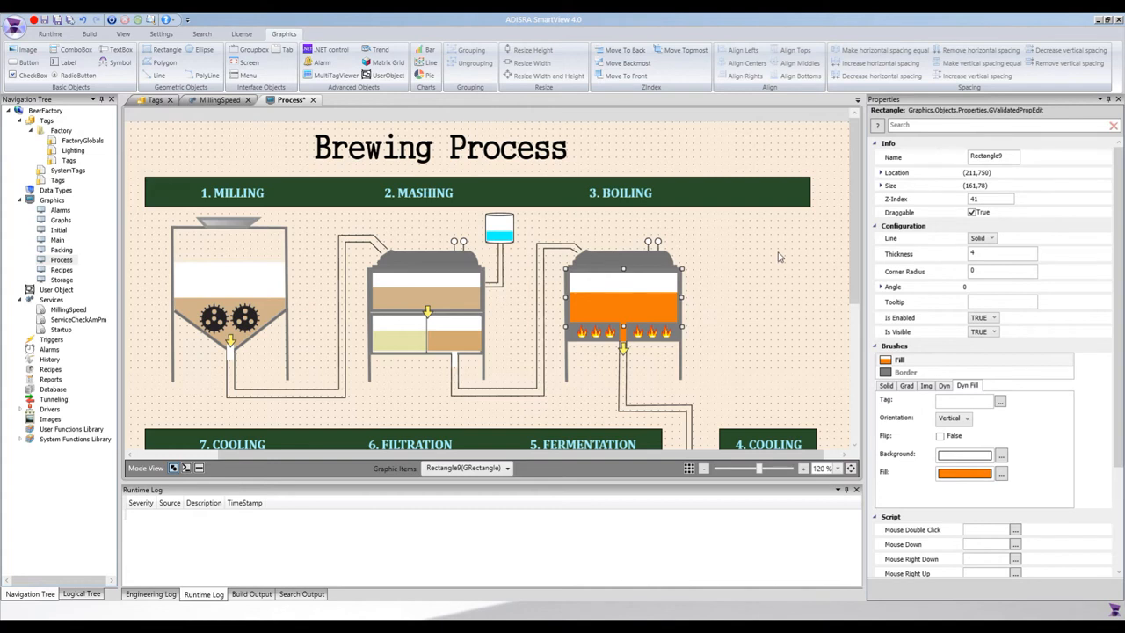
click(750, 252)
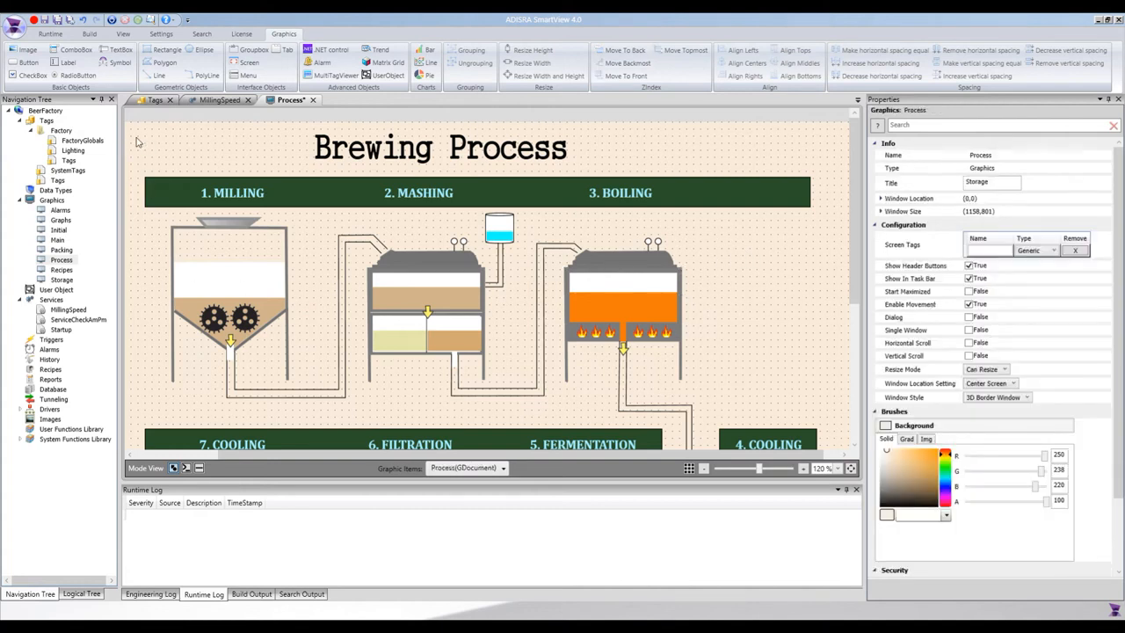
click(111, 65)
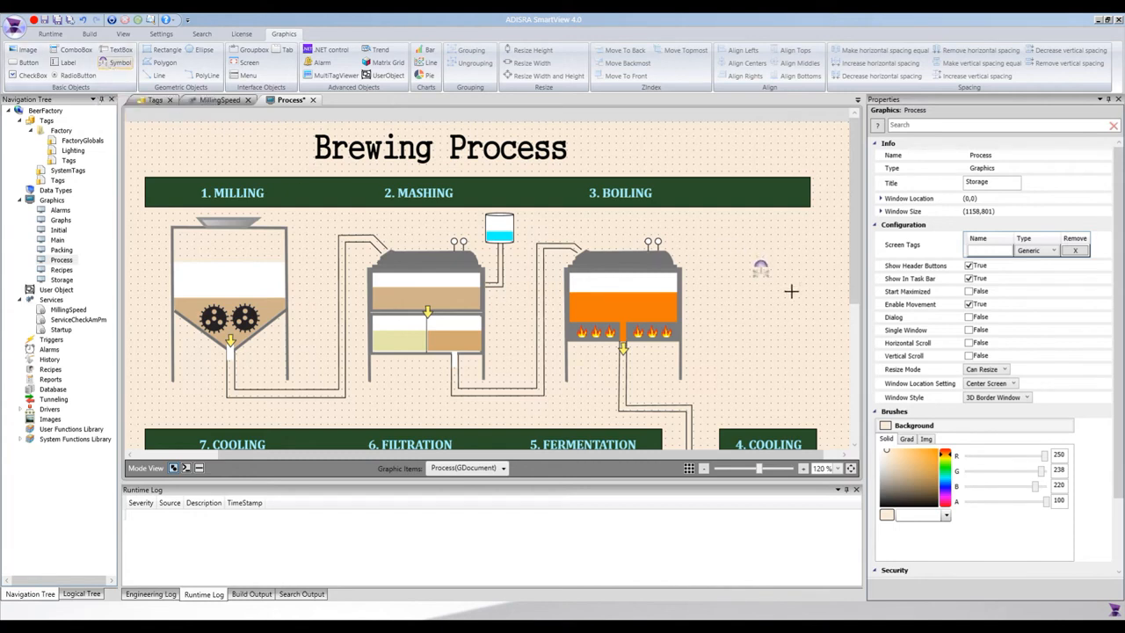
click(827, 290)
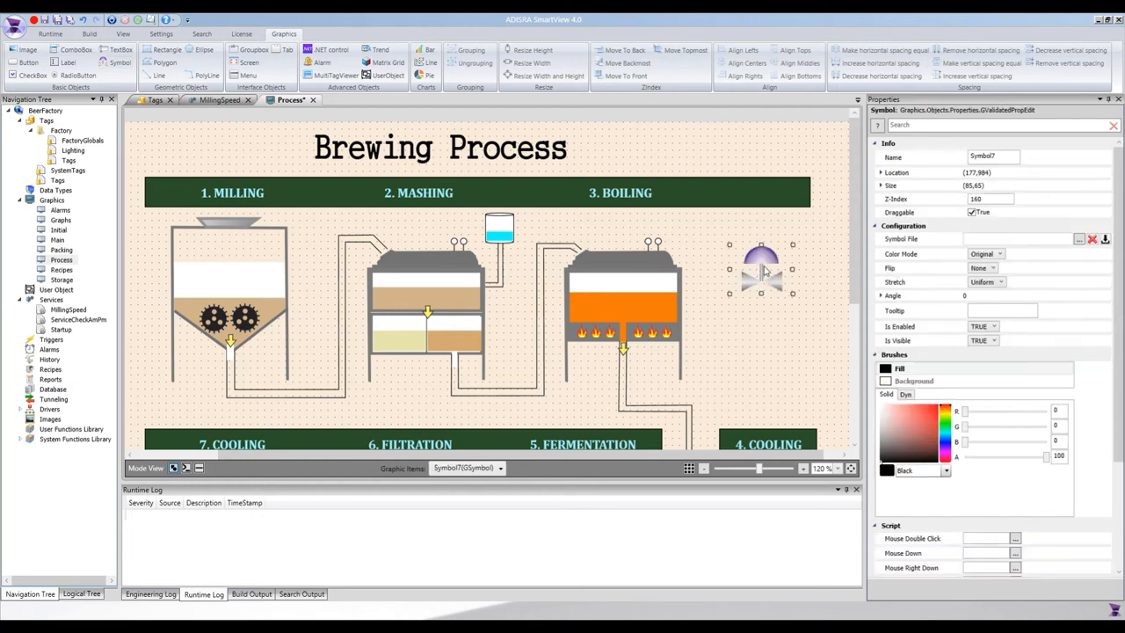
- Set Symbol7's image to the Fire 2 flame from the Nature symbol library
click(1080, 240)
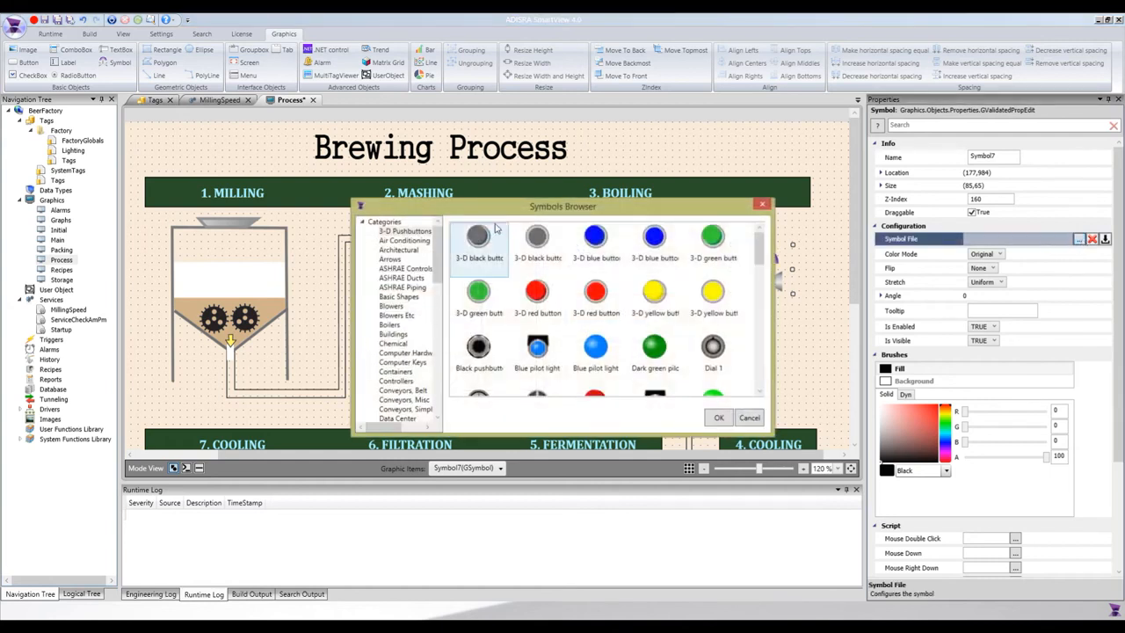
drag(508, 211, 266, 122)
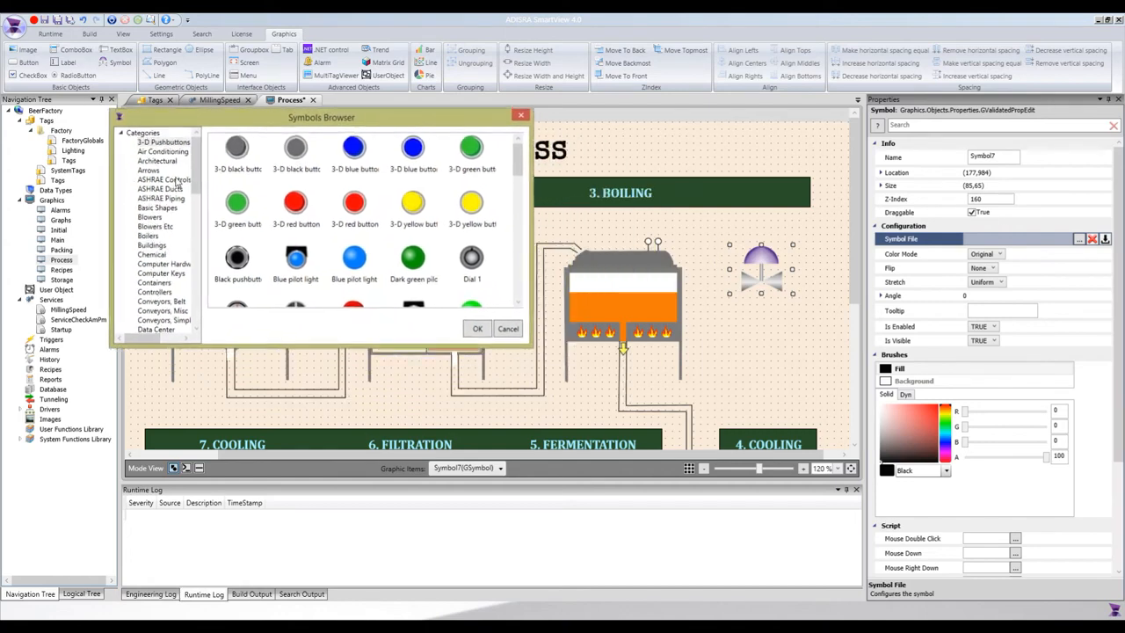
drag(197, 172, 200, 145)
scroll(246, 215, down, 5)
scroll(251, 220, down, 3)
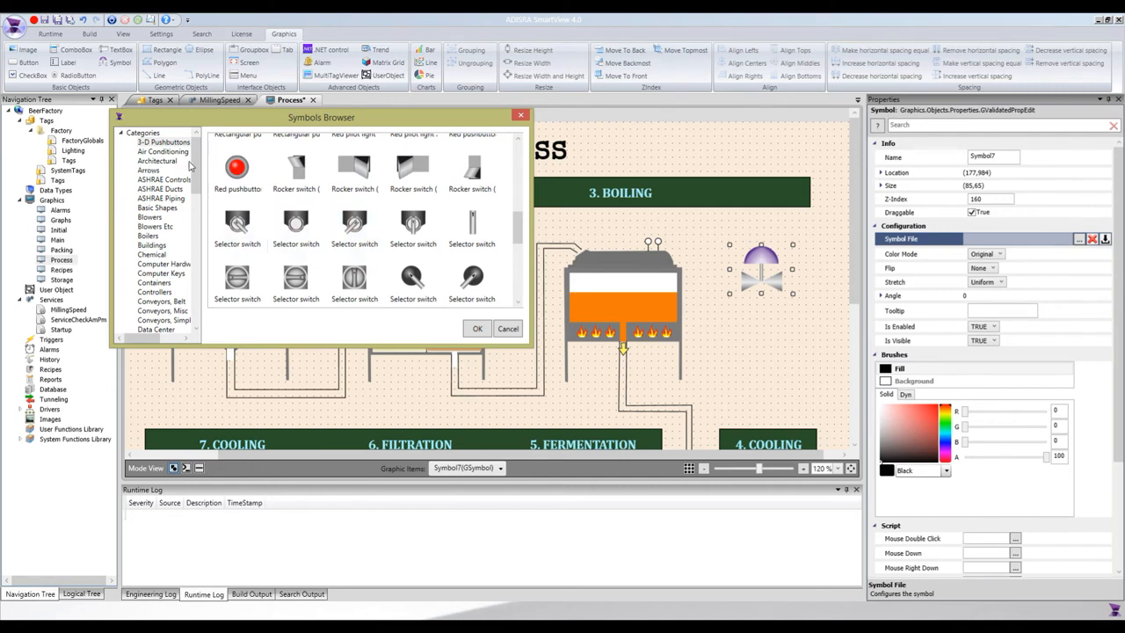
drag(189, 166, 204, 242)
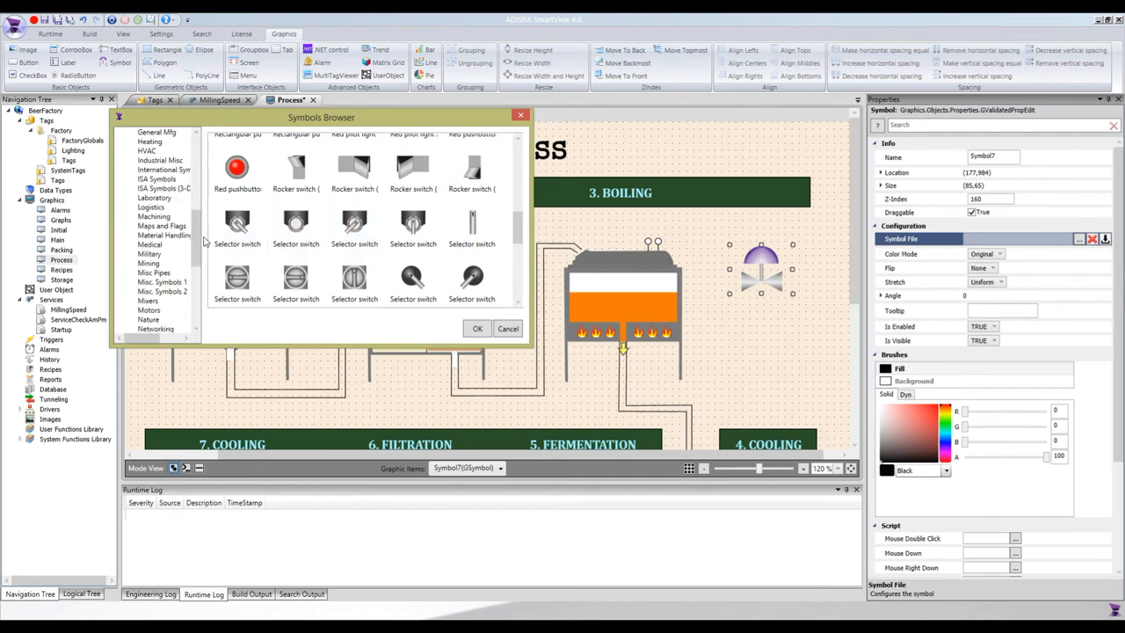
click(150, 320)
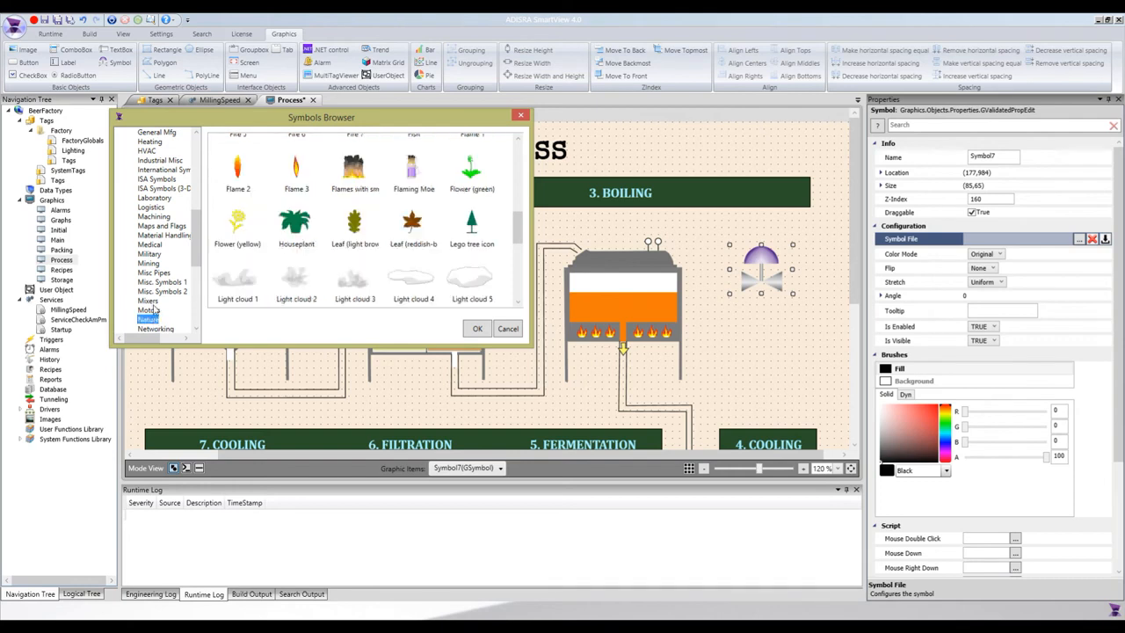
scroll(264, 220, down, 3)
scroll(294, 211, up, 1)
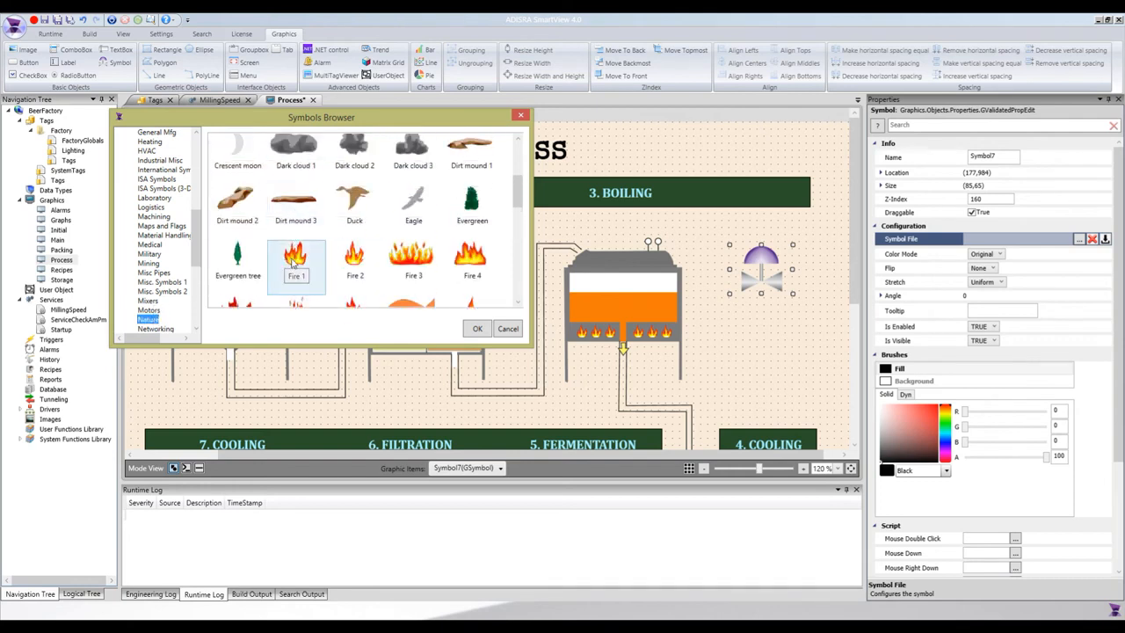
double_click(353, 264)
- Shrink the flame to about half size, move it beside the boiling tank, then delete it
drag(795, 350, 758, 321)
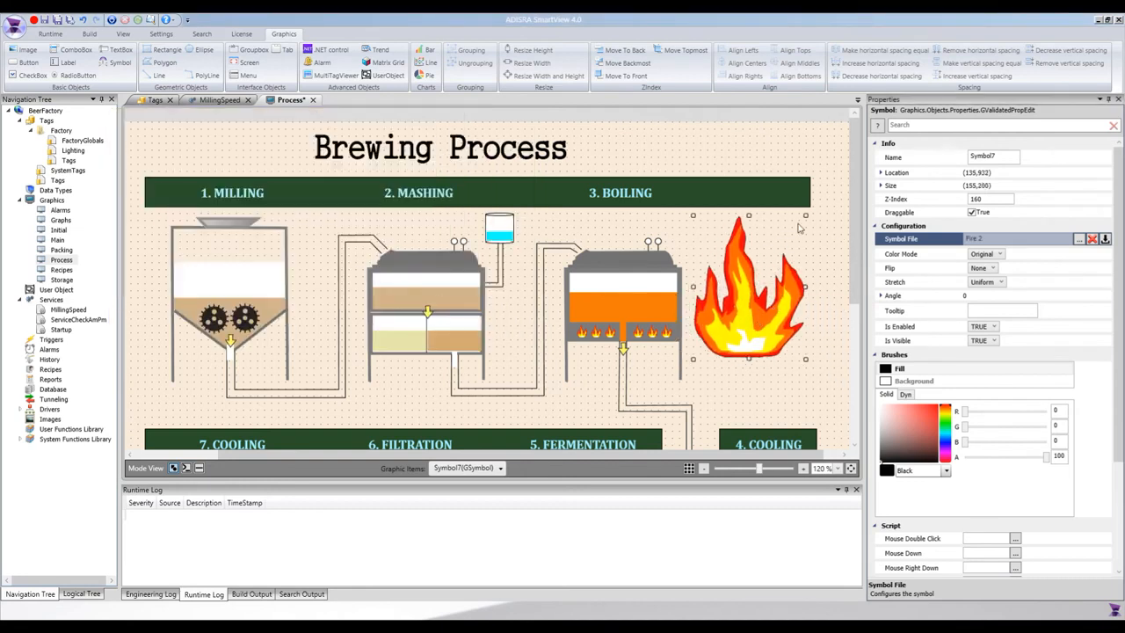
drag(804, 215, 769, 274)
drag(720, 325, 736, 278)
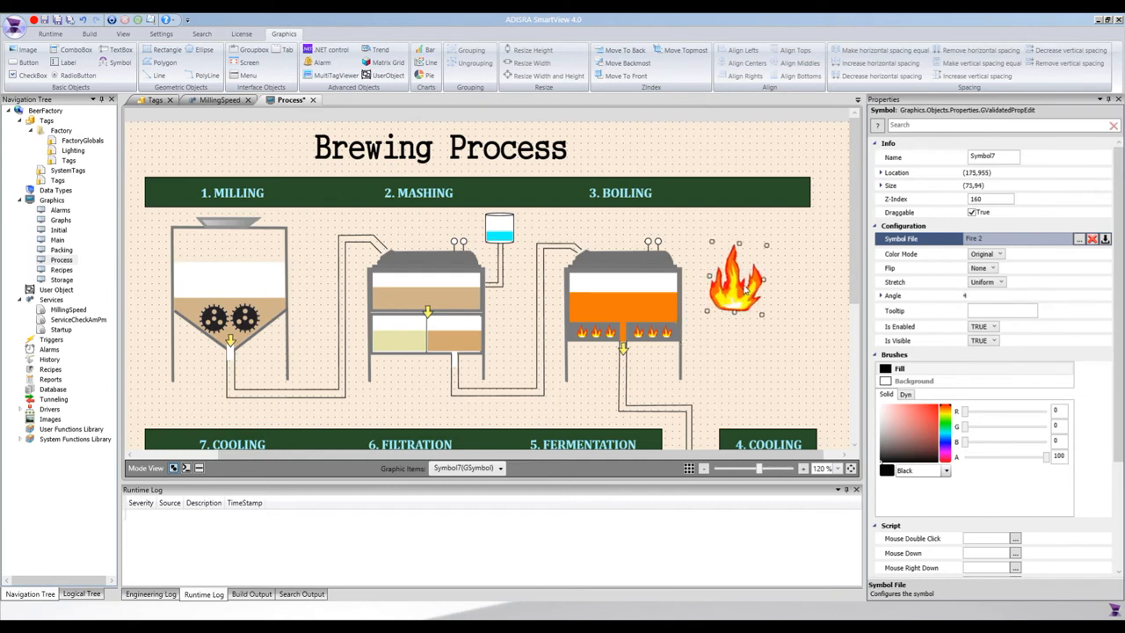
key(Delete)
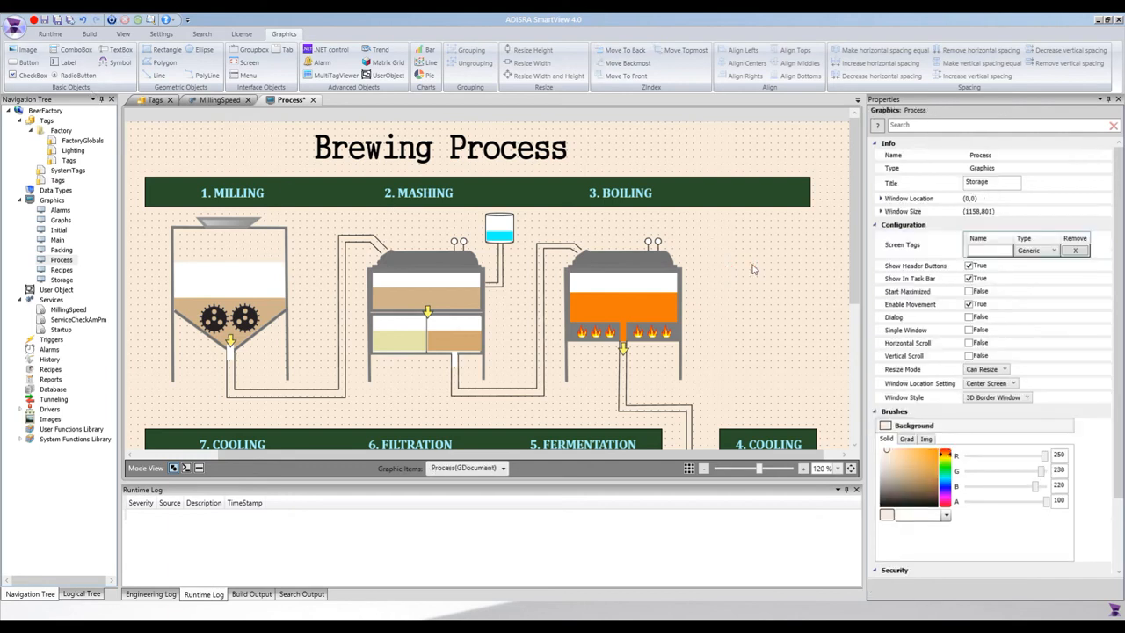
- Draw a thin bar right of the boiling tank with corner radius 12
scroll(751, 270, down, 3)
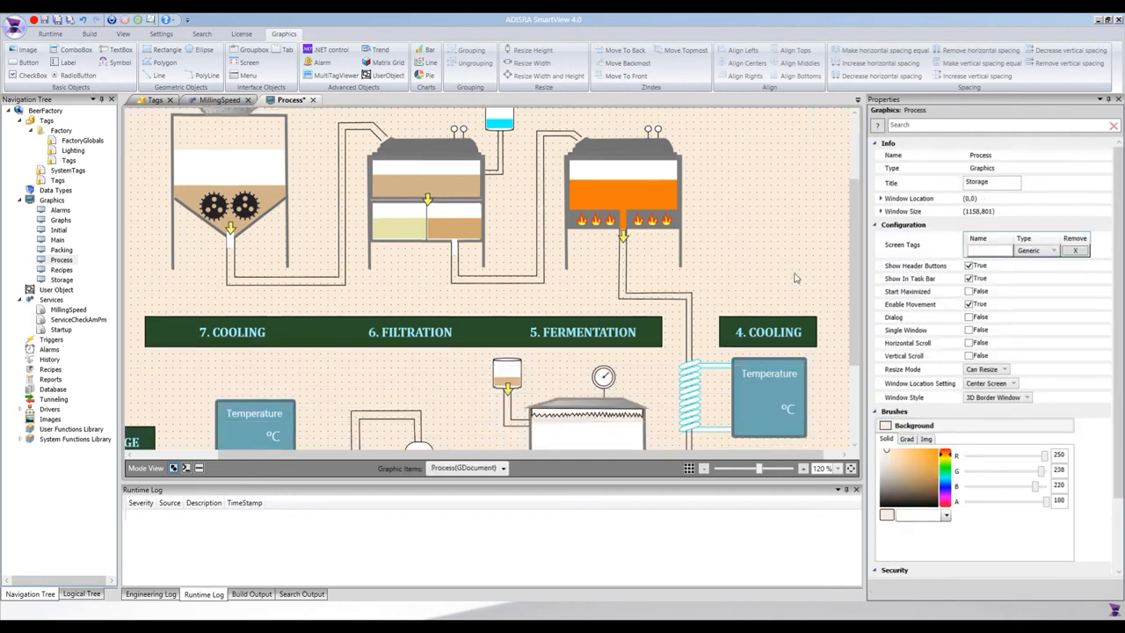
scroll(781, 283, down, 2)
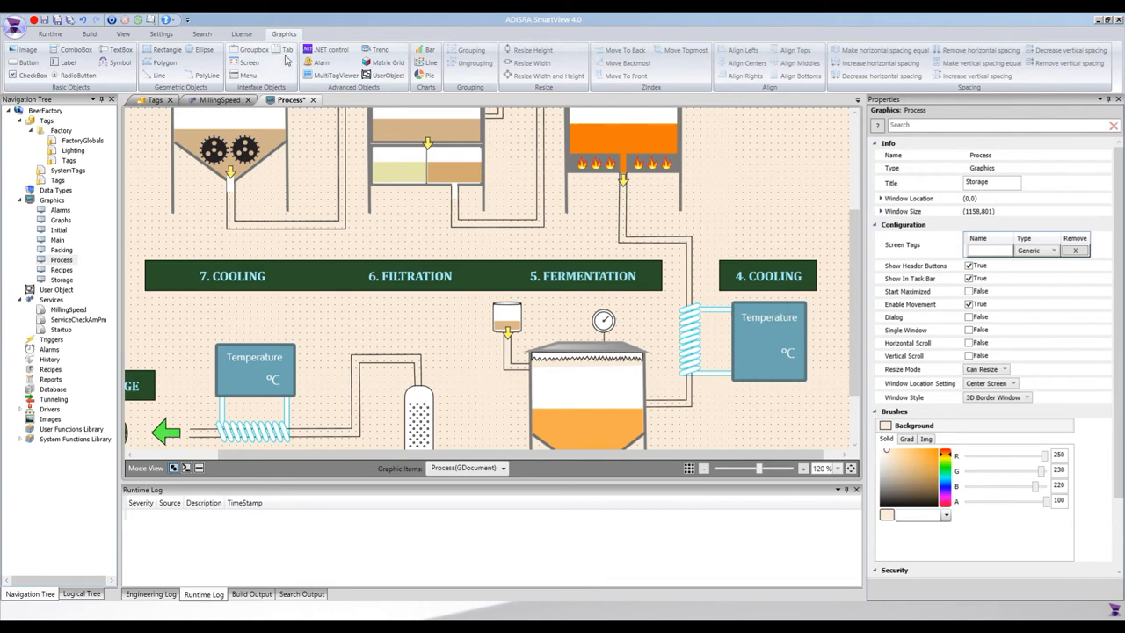
click(163, 49)
mouse_move(717, 182)
mouse_down()
mouse_move(801, 211)
mouse_move(798, 188)
mouse_up()
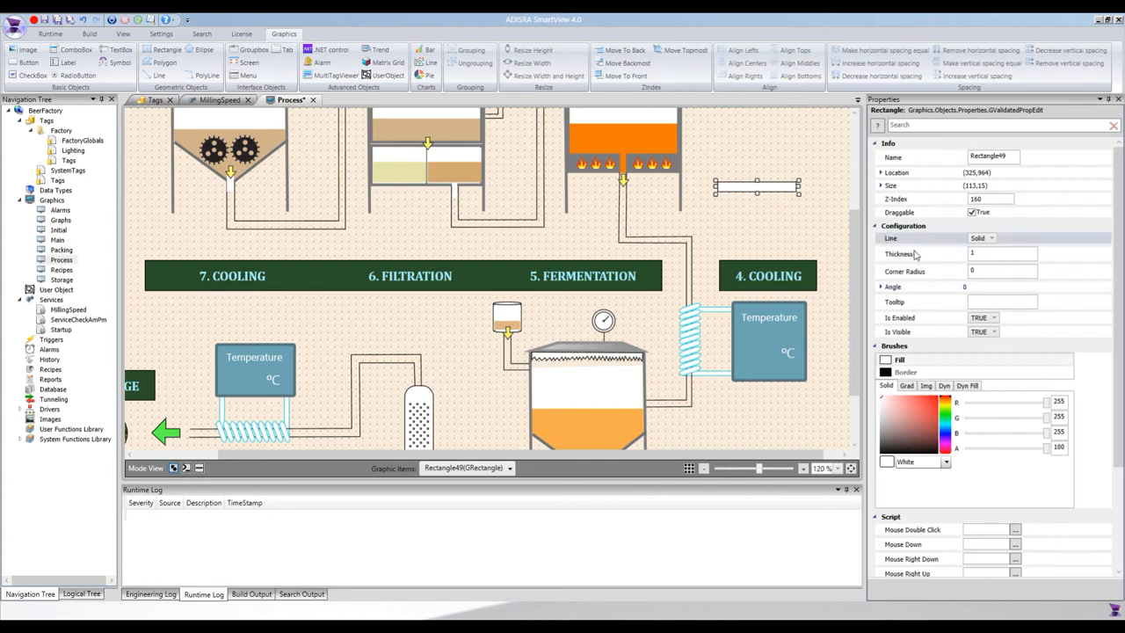
click(996, 270)
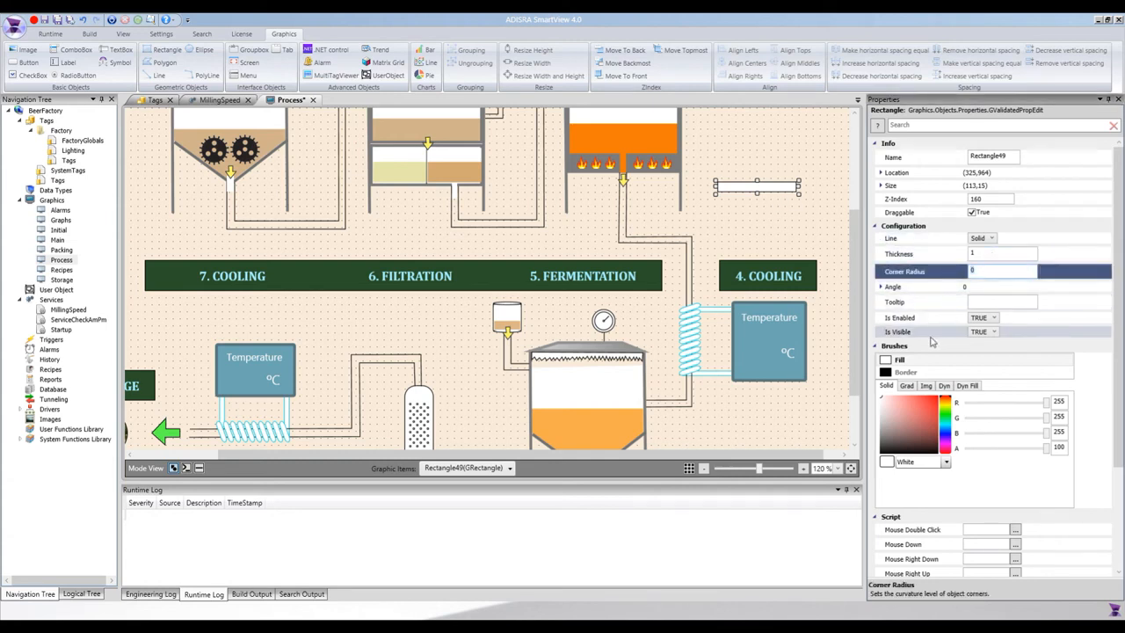
key(Return)
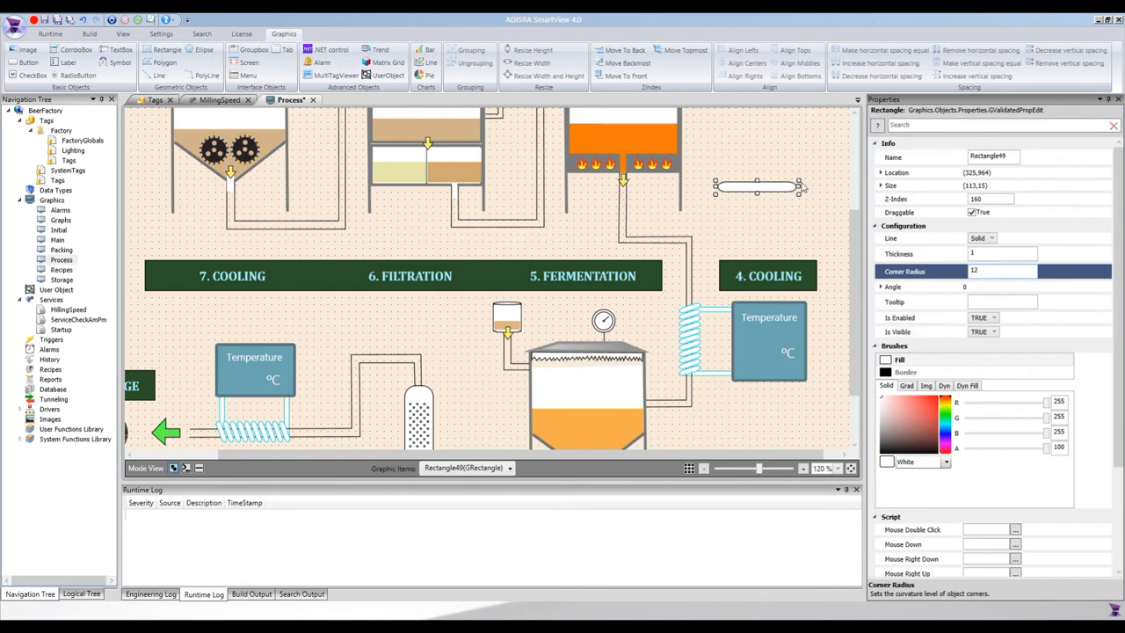
- Tilt the bar to about -22 degrees with a light cyan border, nudging it up-right
drag(802, 178, 789, 170)
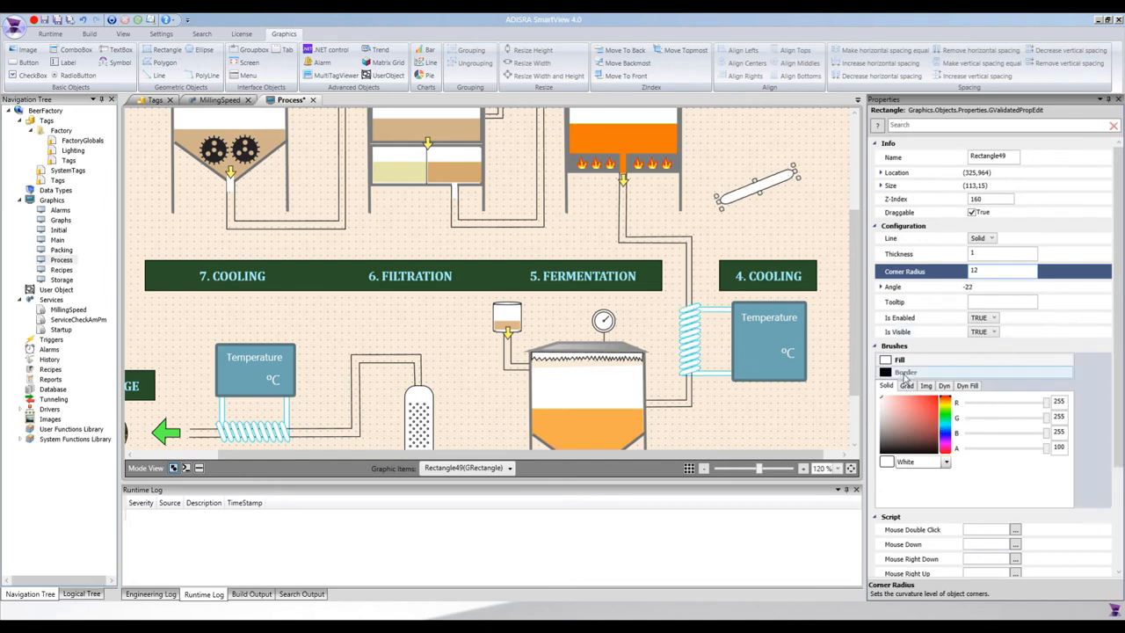
click(906, 374)
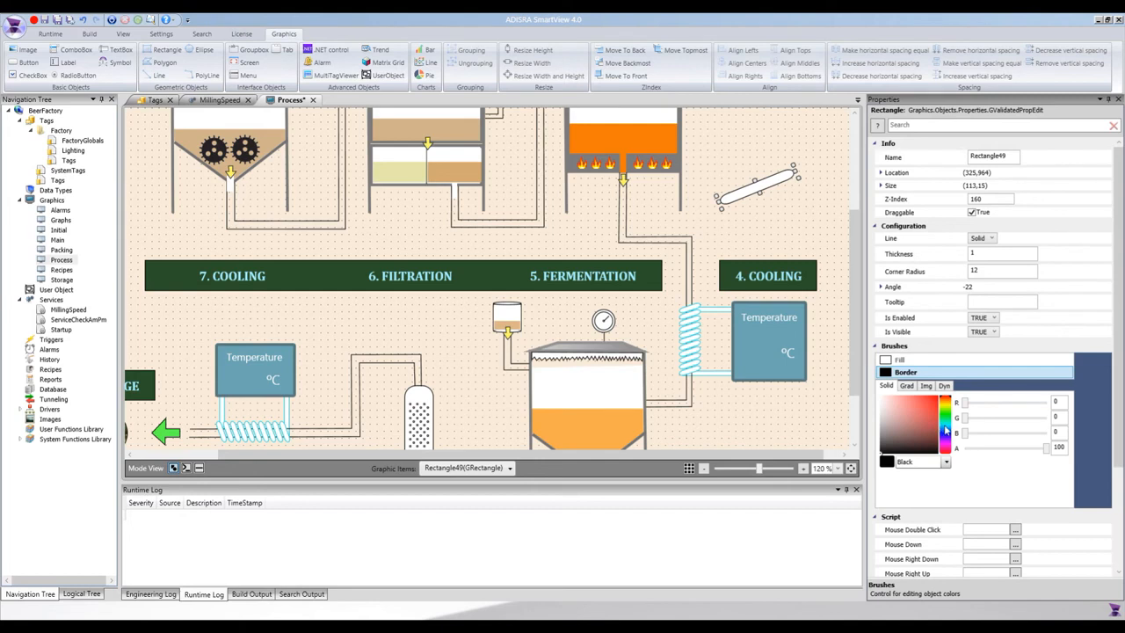
click(945, 430)
drag(931, 422, 937, 396)
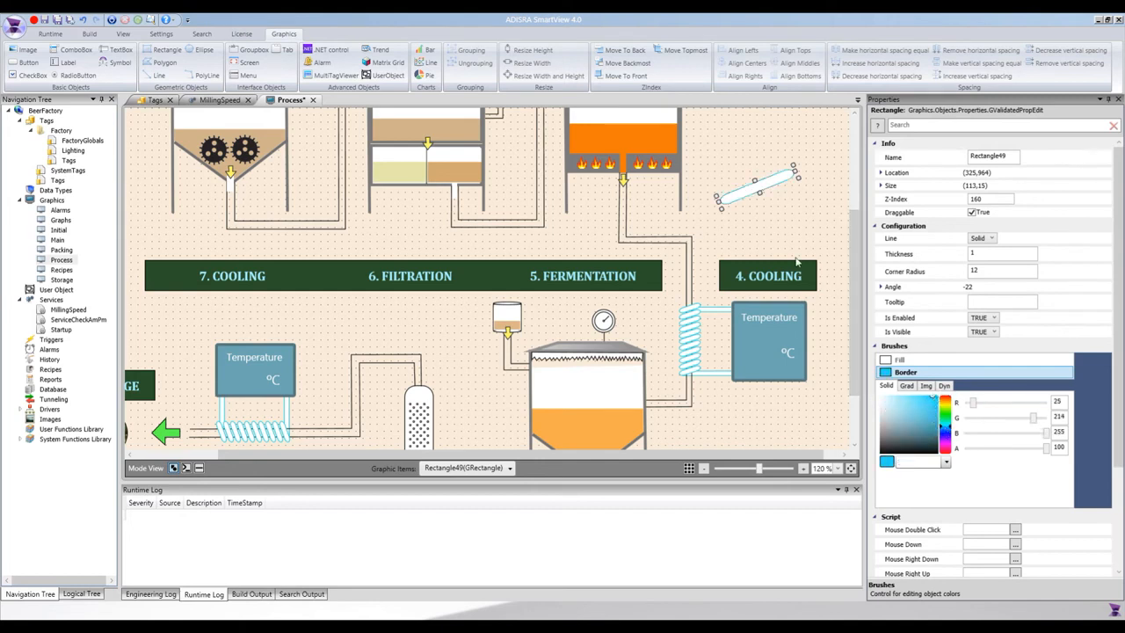
click(761, 232)
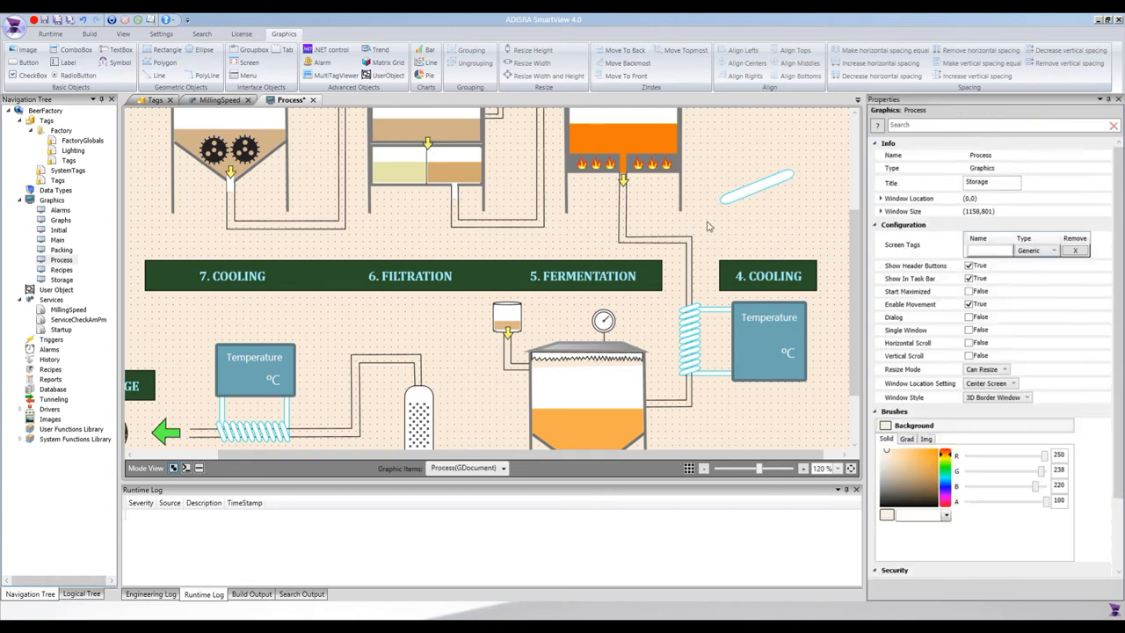
click(751, 194)
drag(751, 194, 763, 163)
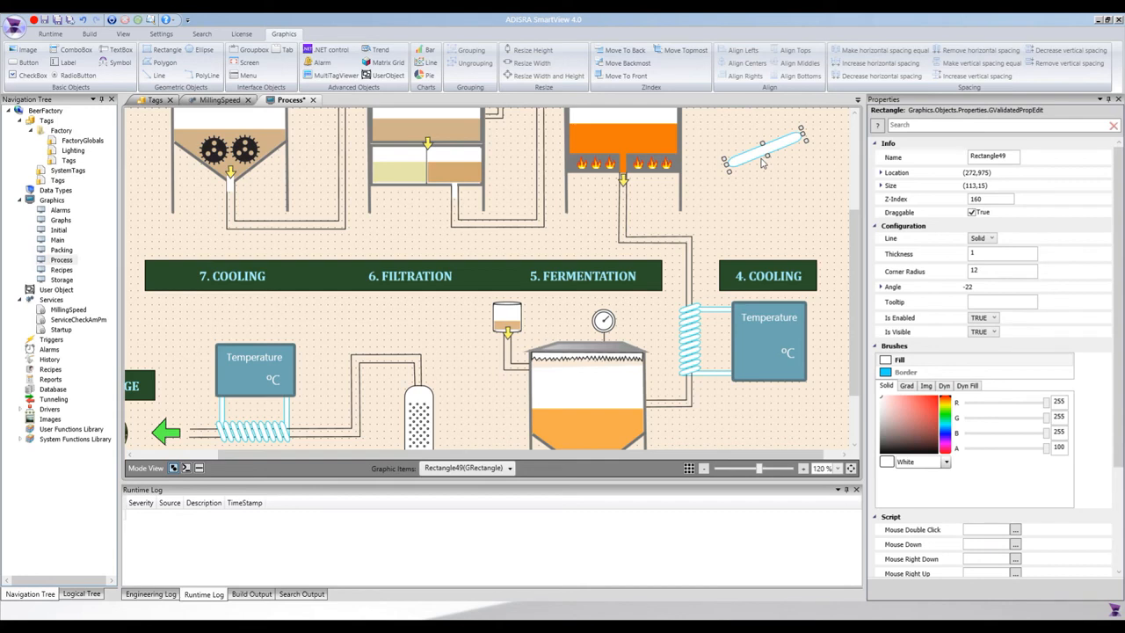
- Duplicate the tilted bar three times with Ctrl+D, then select and delete the copies
key(ctrl+d)
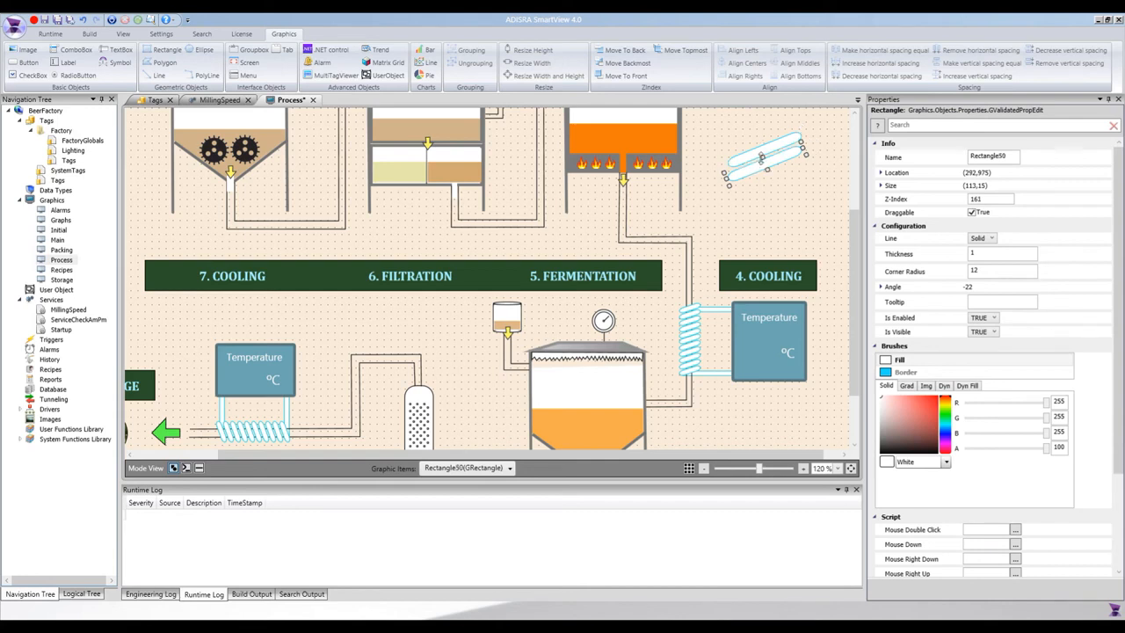
key(ctrl+d)
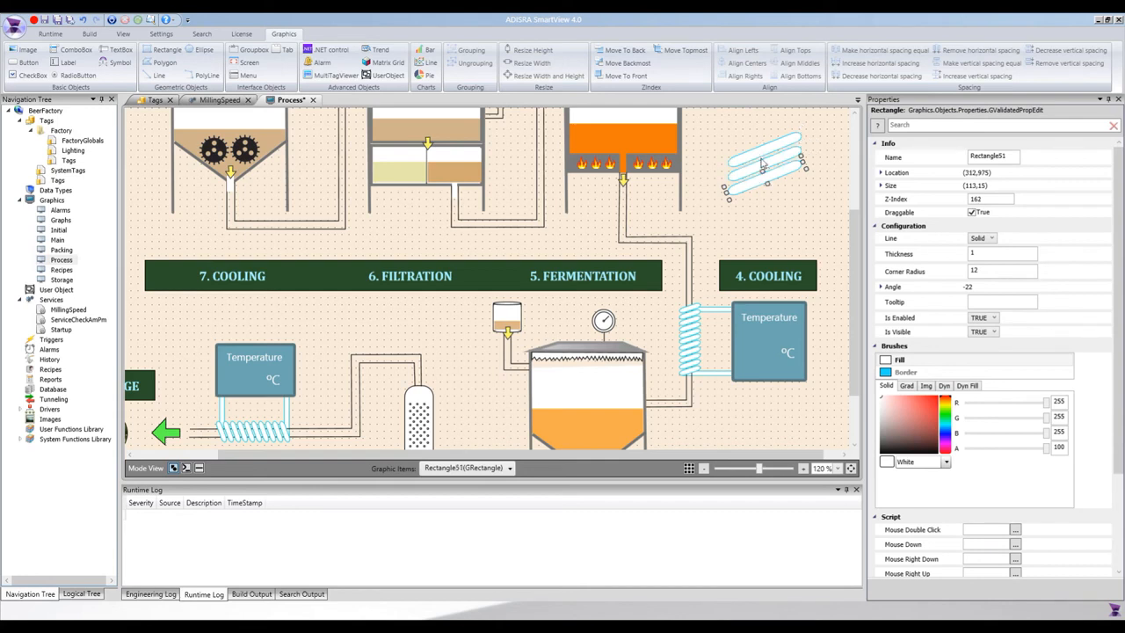
key(ctrl+d)
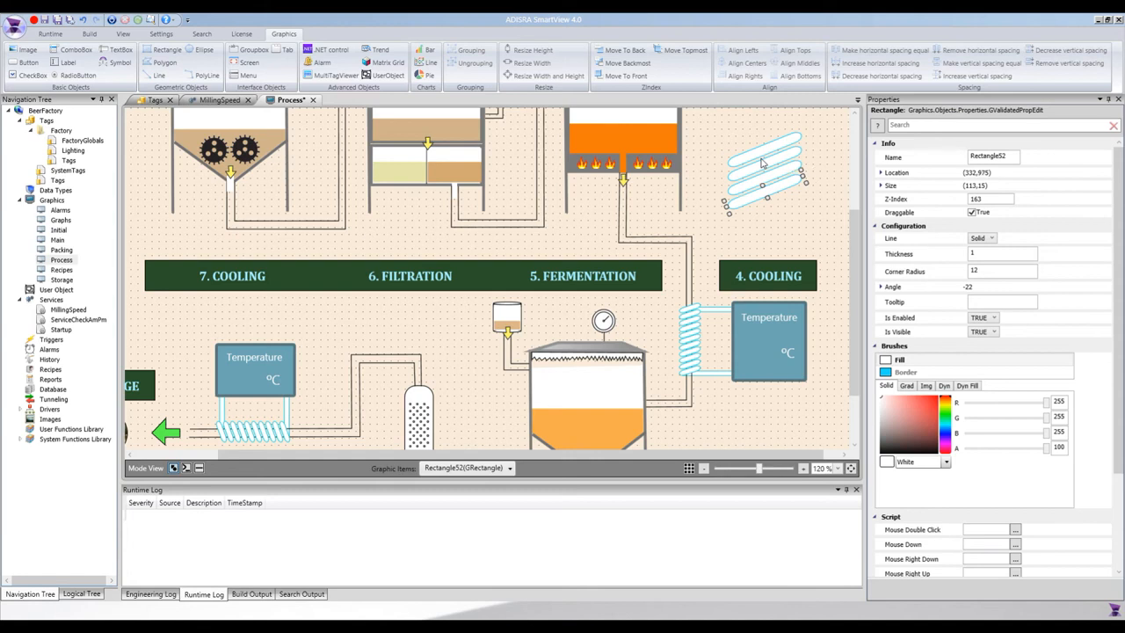
drag(709, 123, 815, 236)
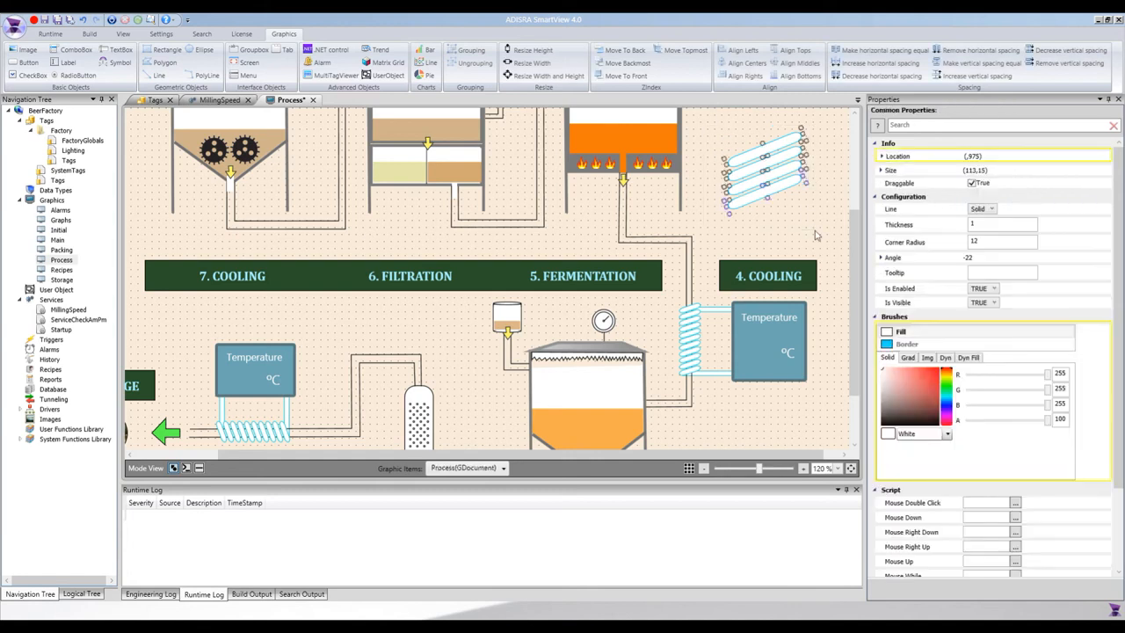
key(Delete)
scroll(568, 332, down, 3)
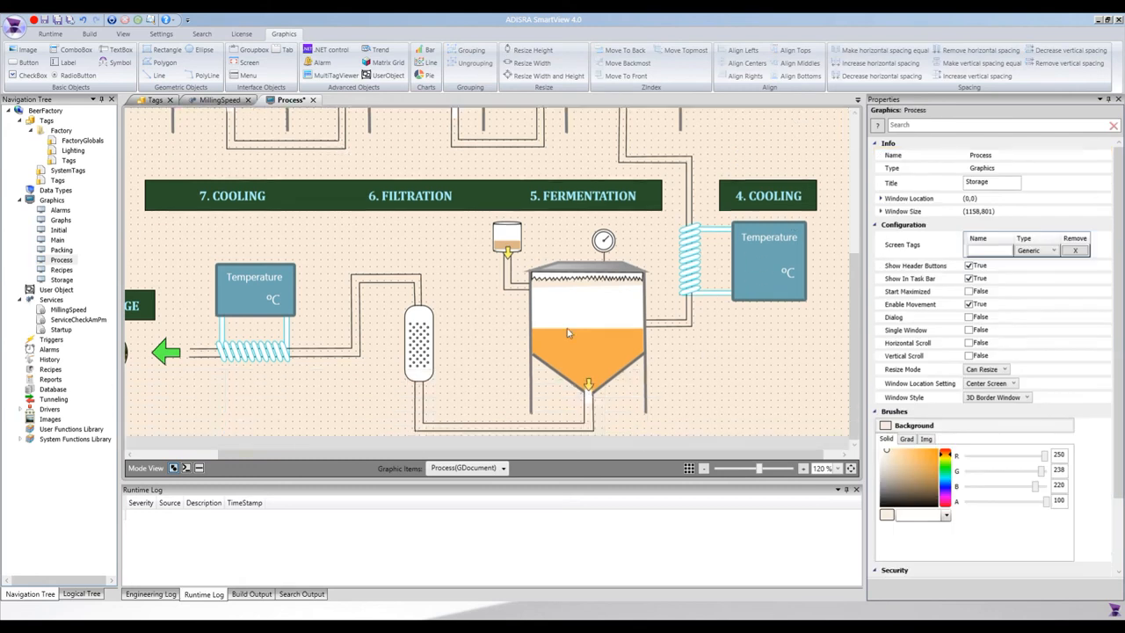
- Draw a tiny ellipse-tool circle beside the filtration column and deselect it
click(425, 316)
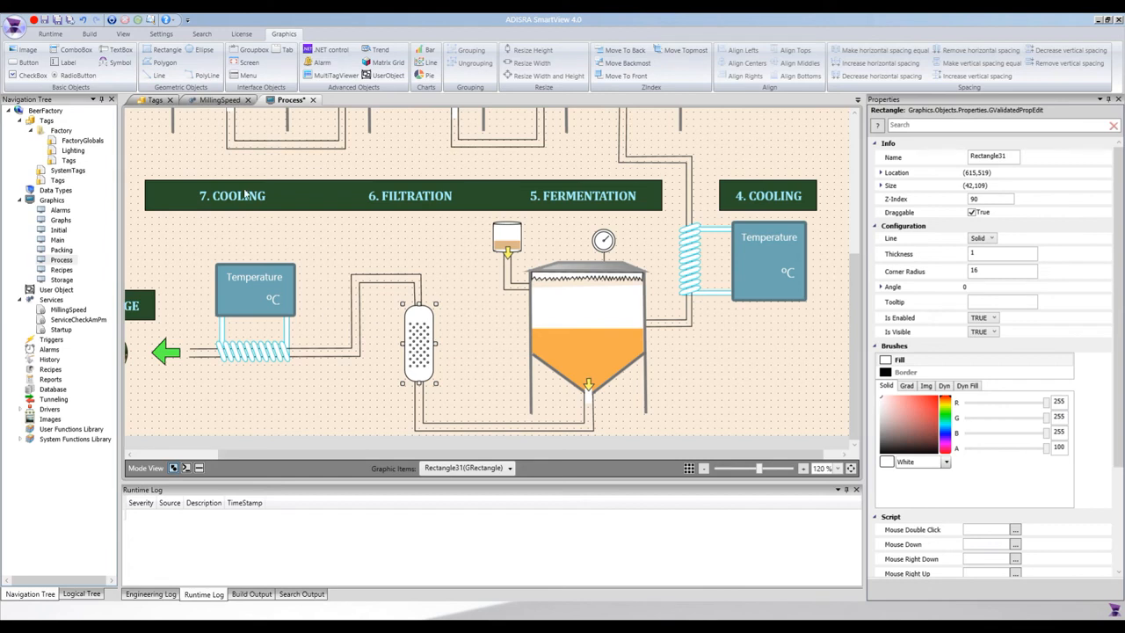
click(195, 50)
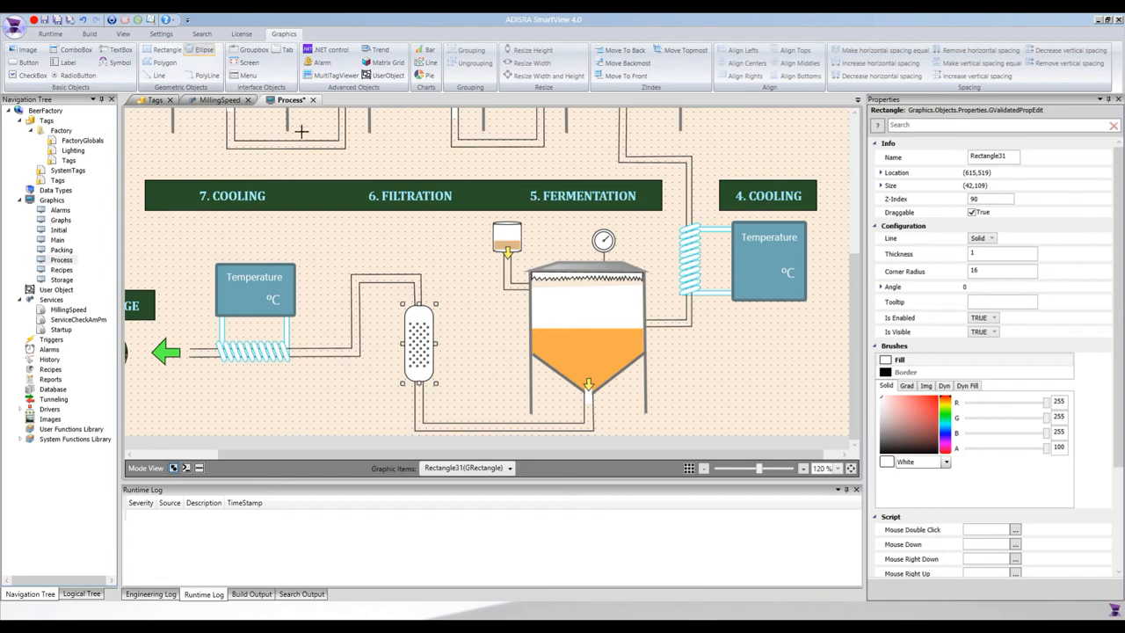
mouse_move(473, 331)
mouse_down()
mouse_move(492, 351)
mouse_move(474, 333)
mouse_up()
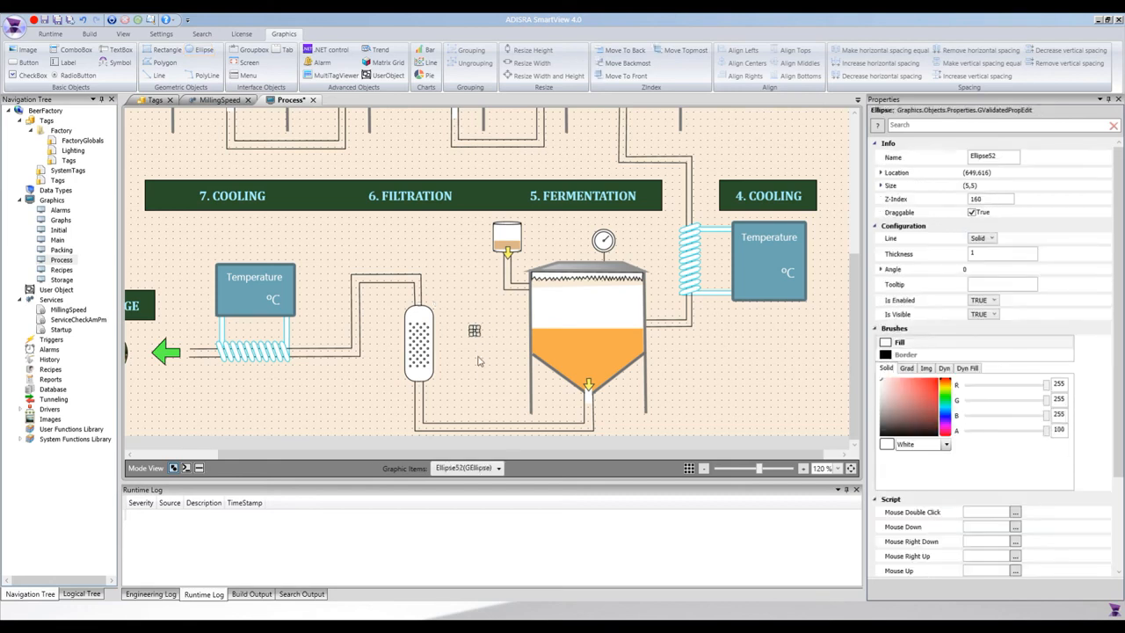
click(478, 360)
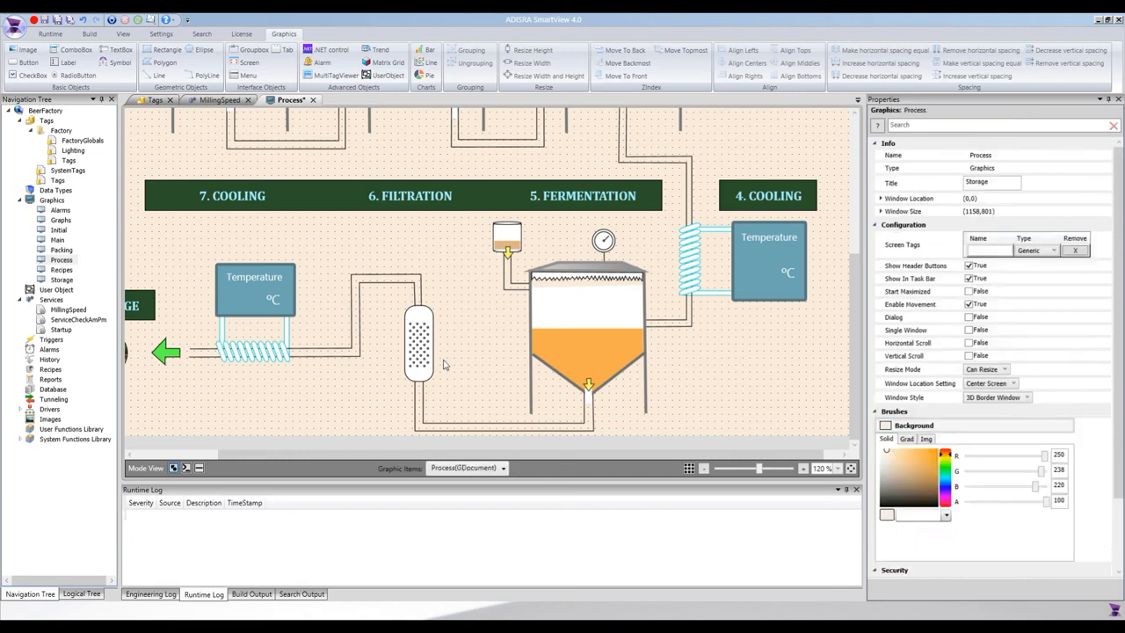
drag(470, 457, 385, 457)
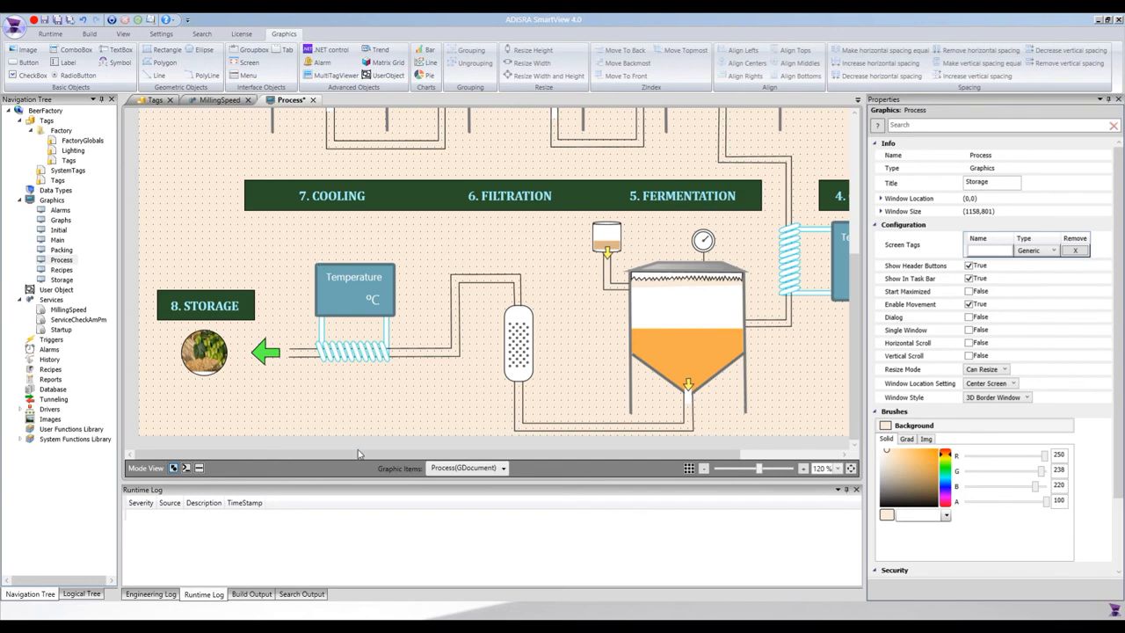
- Check the green arrow into the storage barrel, then save the Process screen with Ctrl+S
mouse_move(476, 460)
drag(475, 460, 614, 466)
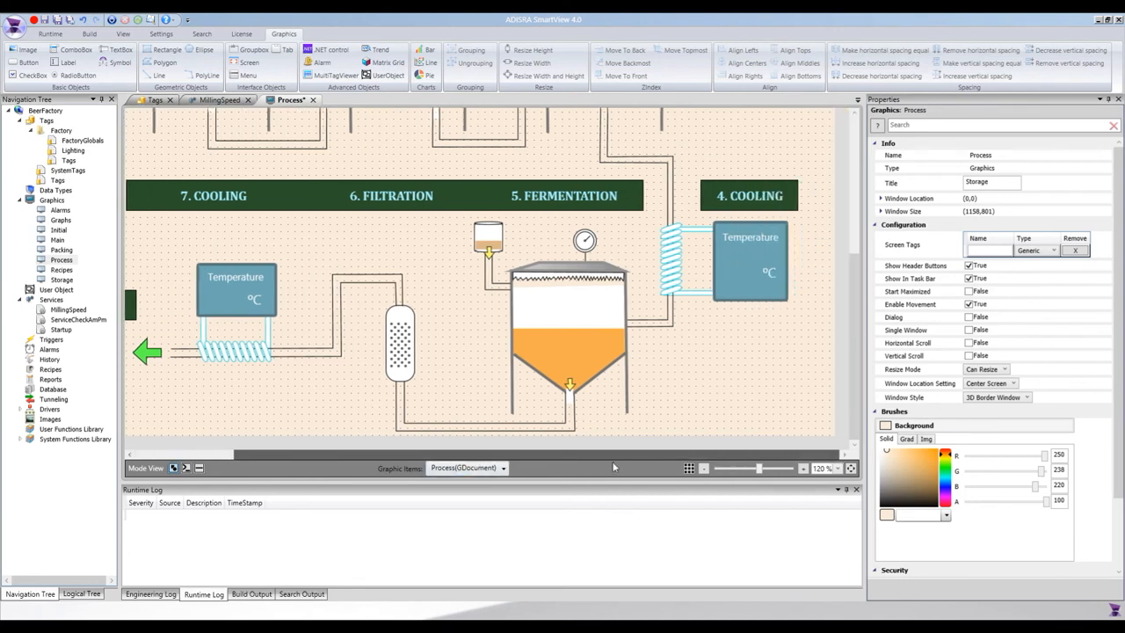
drag(610, 464, 518, 456)
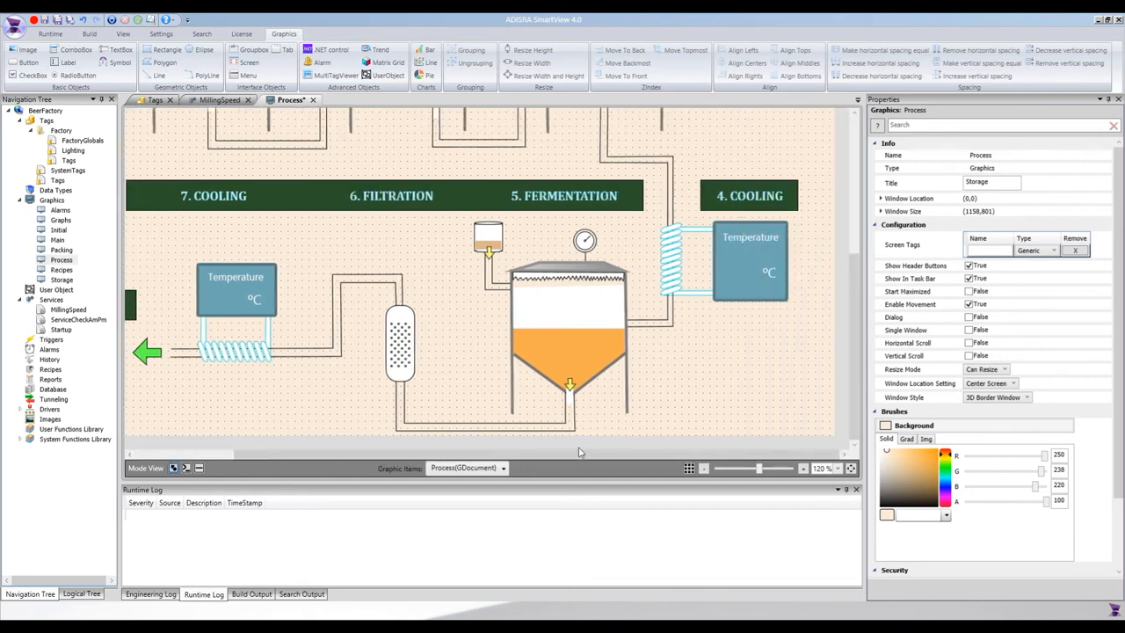
drag(529, 456, 350, 454)
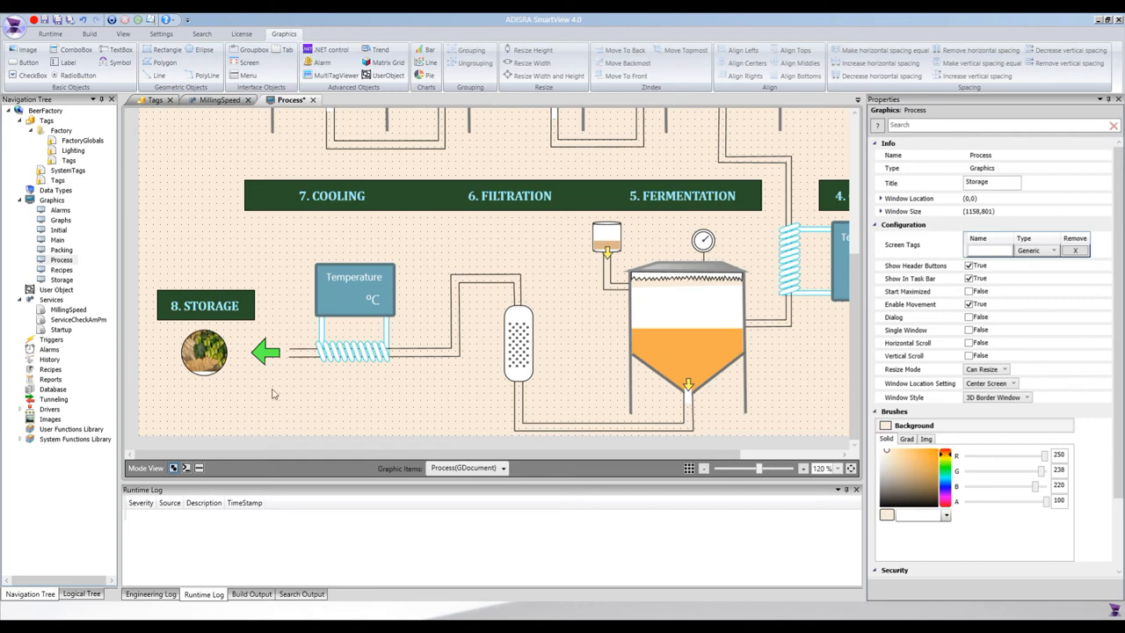
click(266, 353)
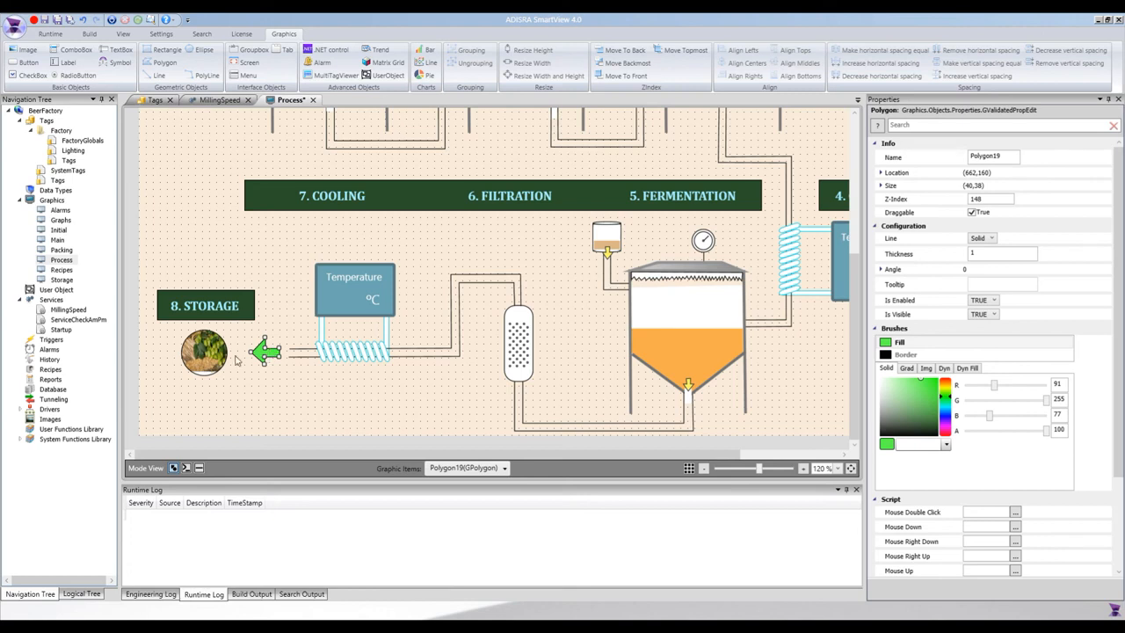
click(201, 228)
key(ctrl+s)
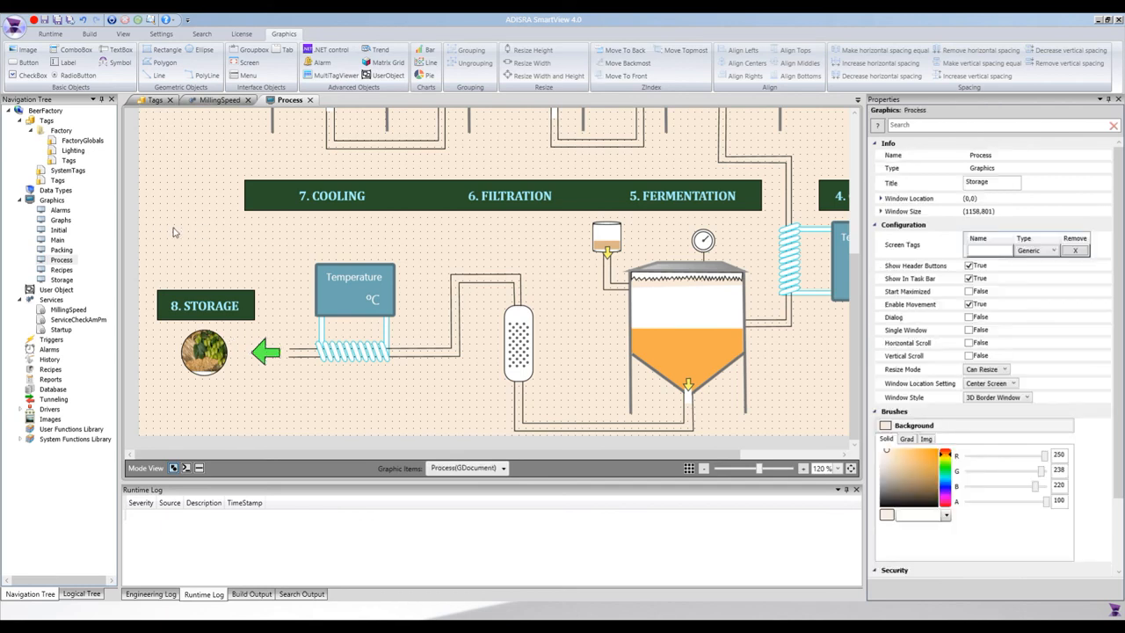
scroll(174, 232, up, 5)
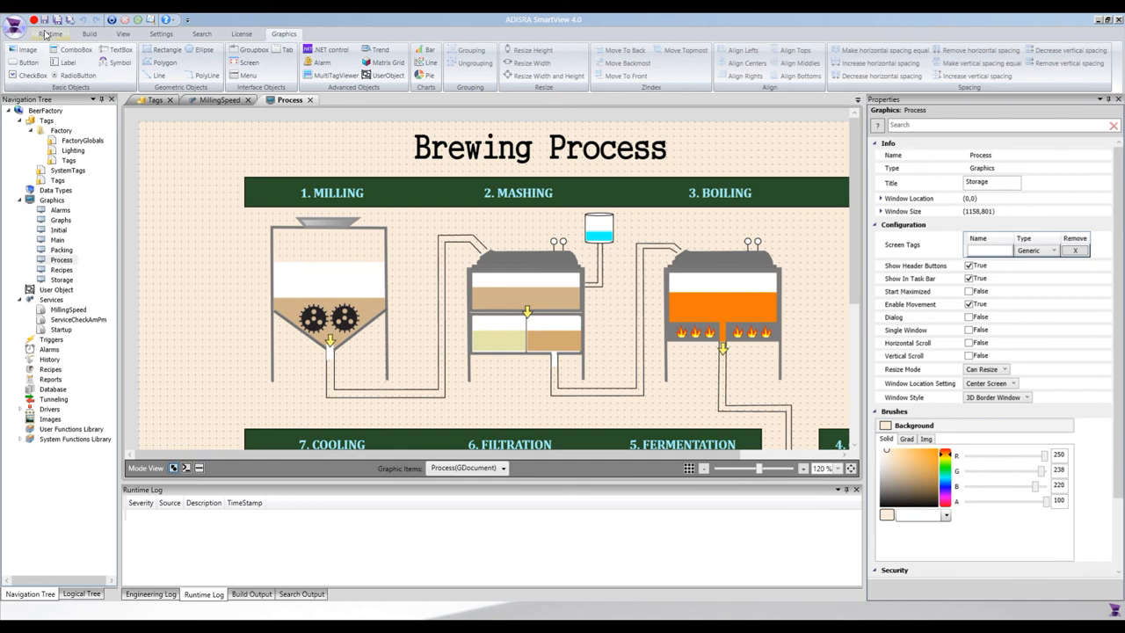
- Run the BeerFactory project from the Runtime tab and open the Brewing Process screen
click(50, 35)
click(20, 58)
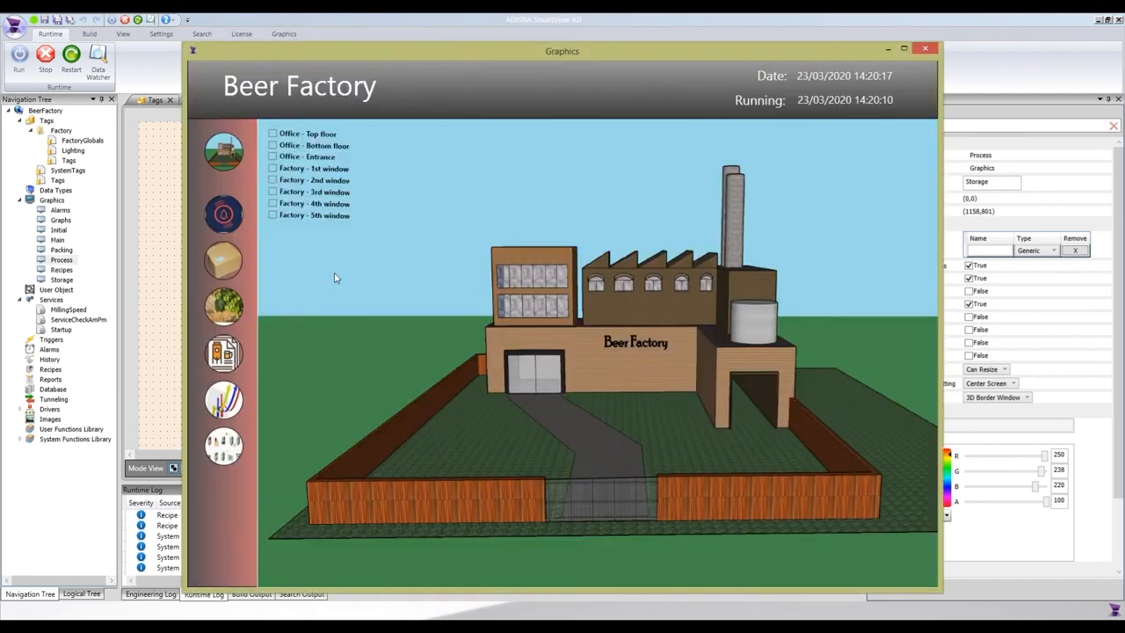
click(227, 453)
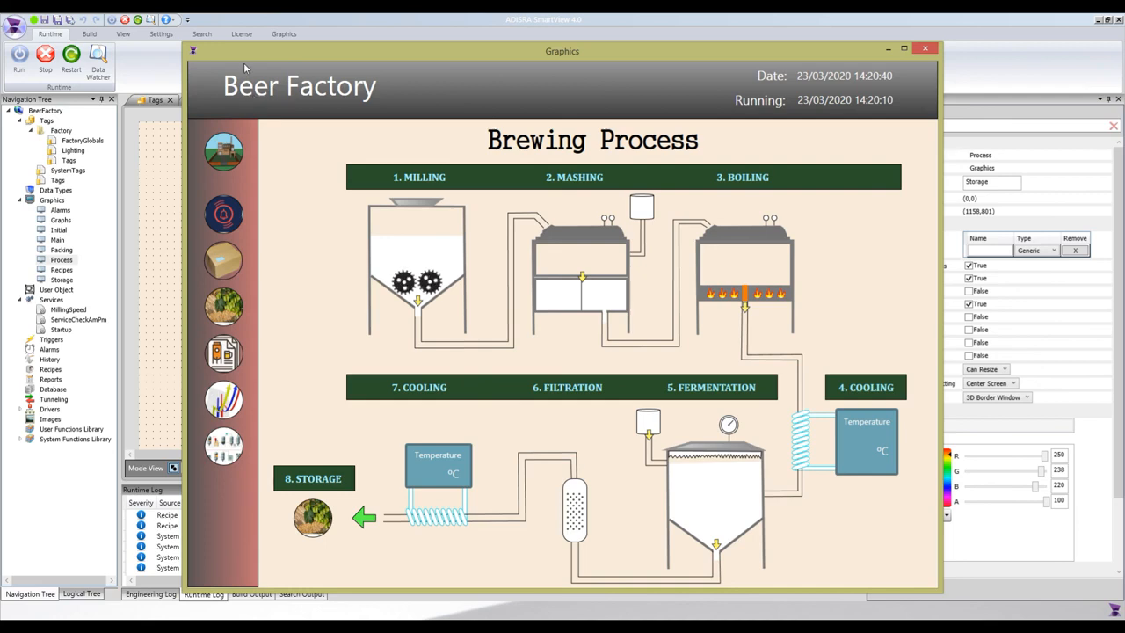
- Open the Data Watcher beside the runtime window and load all tags
drag(256, 62, 281, 56)
click(97, 59)
drag(568, 47, 690, 54)
drag(301, 173, 263, 314)
click(97, 327)
scroll(220, 492, down, 1)
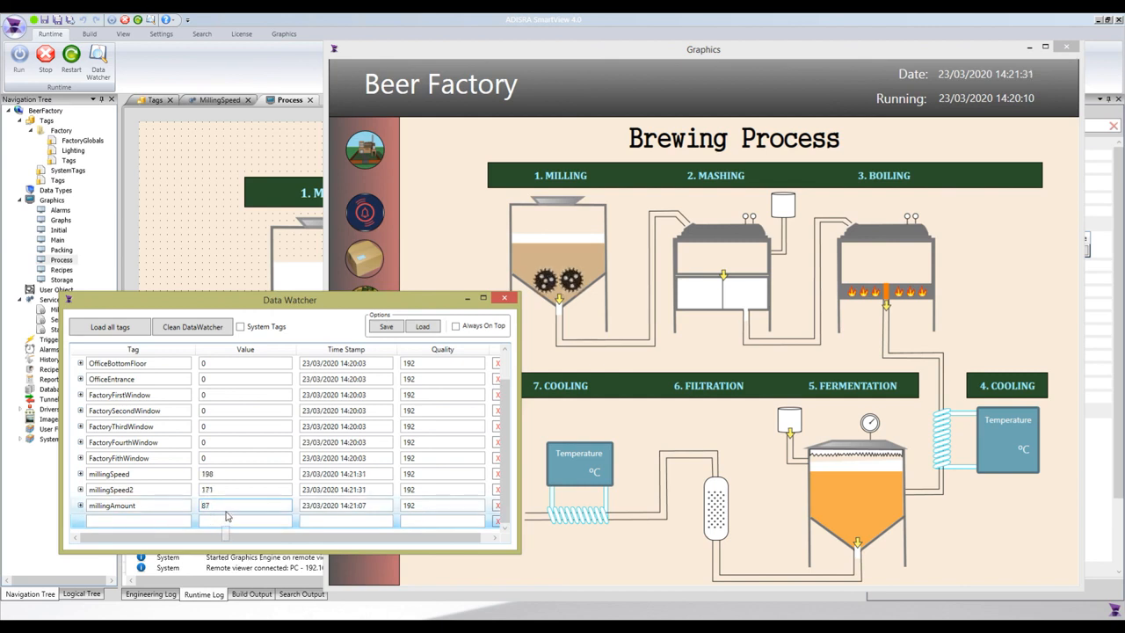
- Set millingAmount to 1, then to 100, and close the Data Watcher
key(BackSpace)
key(BackSpace)
text(1)
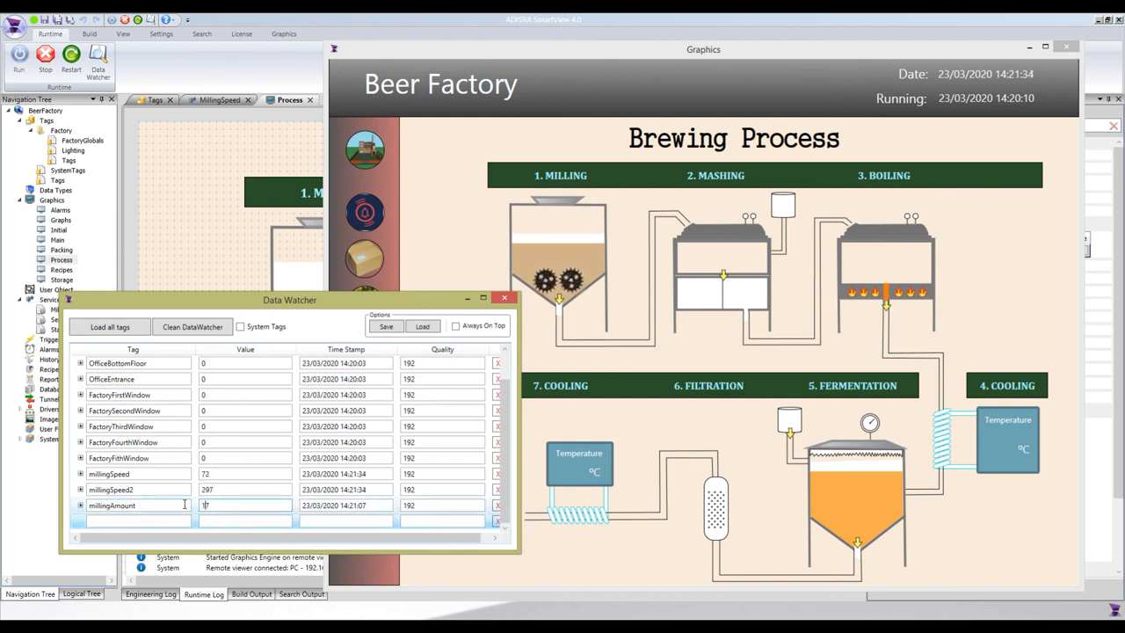
key(Return)
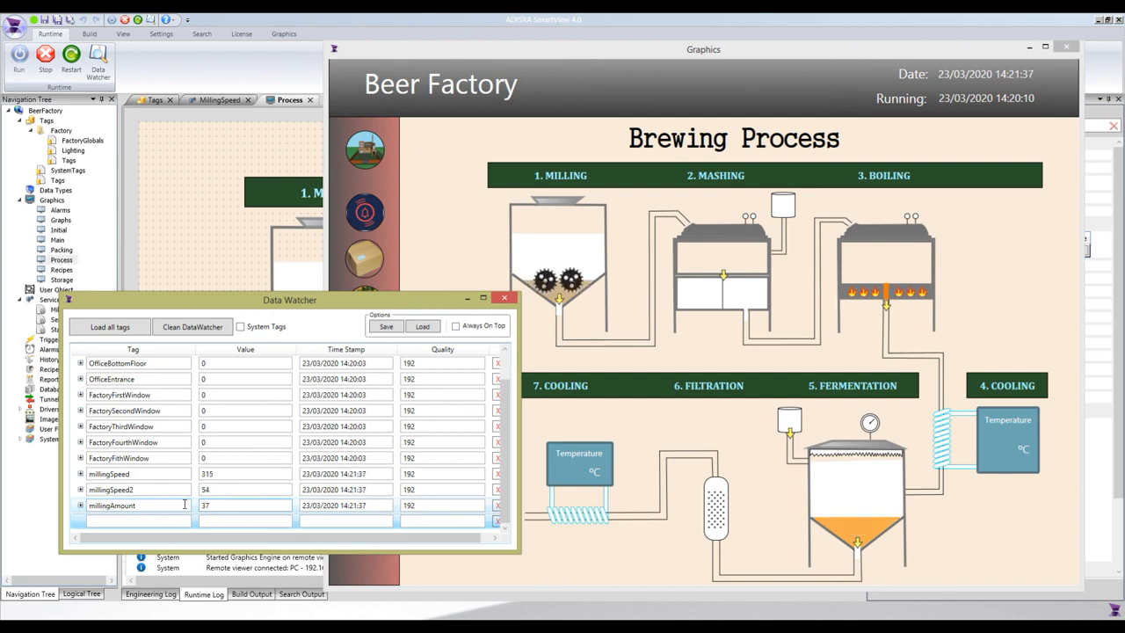
key(BackSpace)
key(BackSpace)
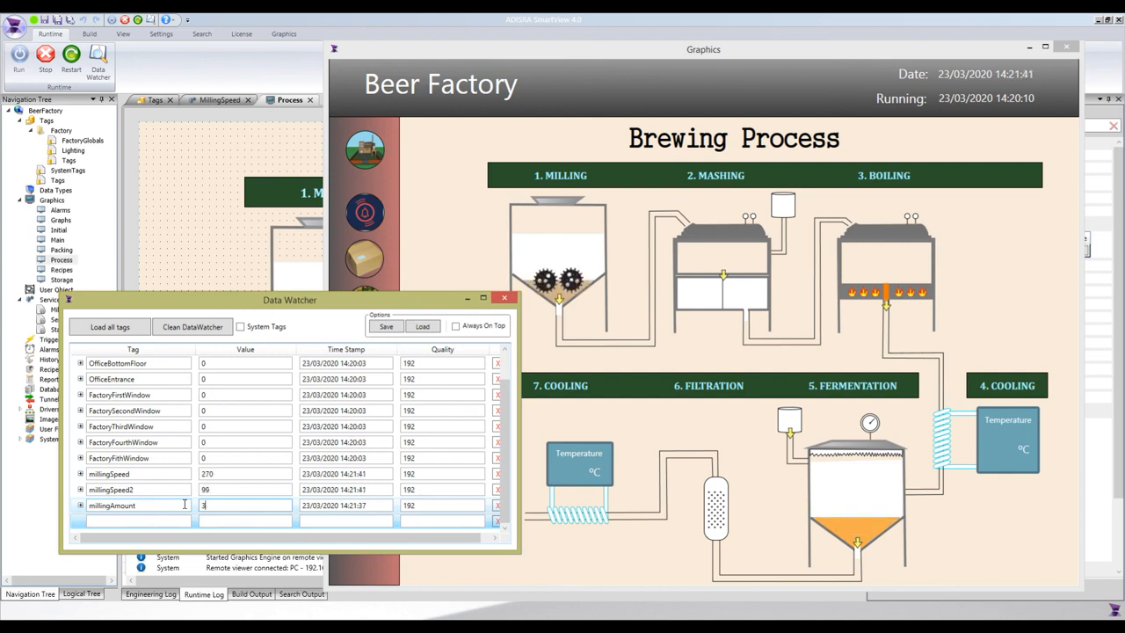
text(10)
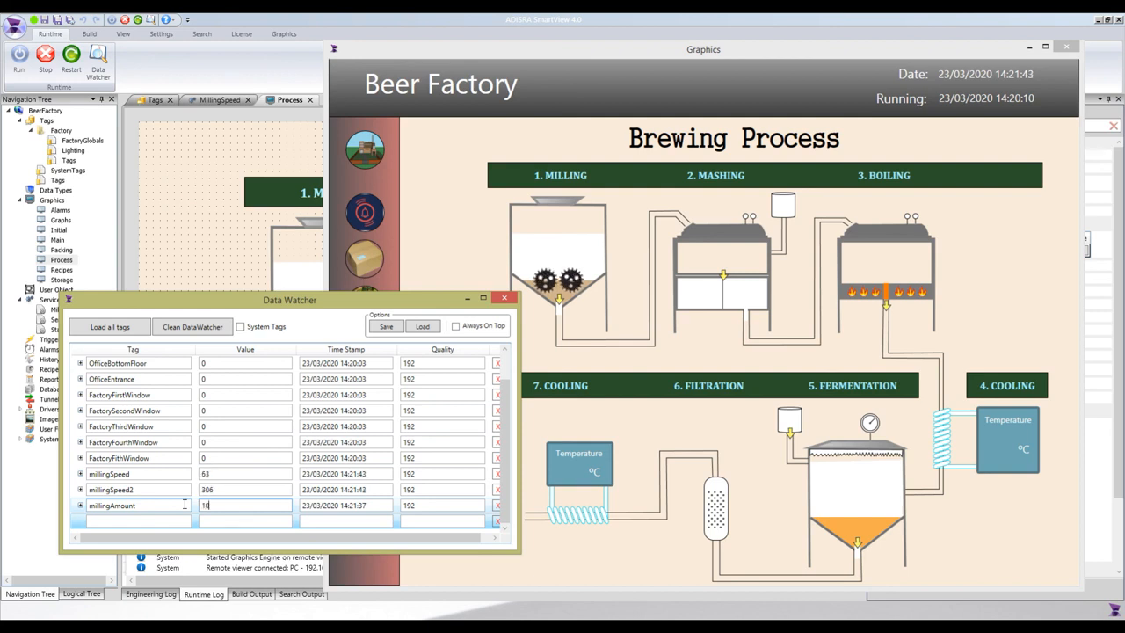
text(0)
key(Return)
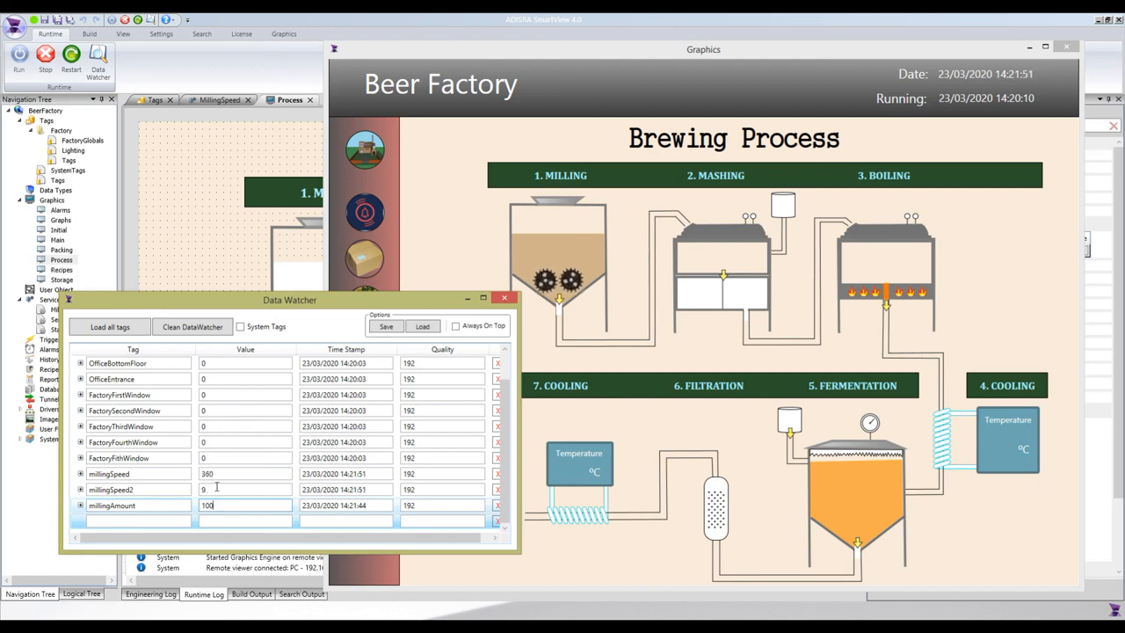
click(504, 299)
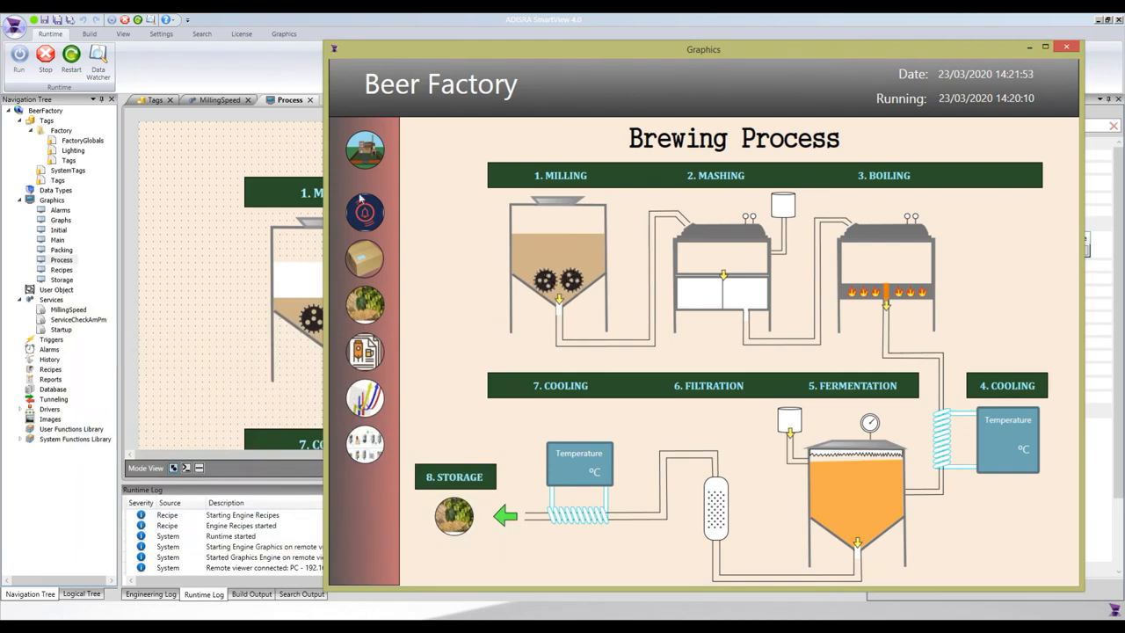
- Stop the running Beer Factory application from the Runtime tab
click(44, 58)
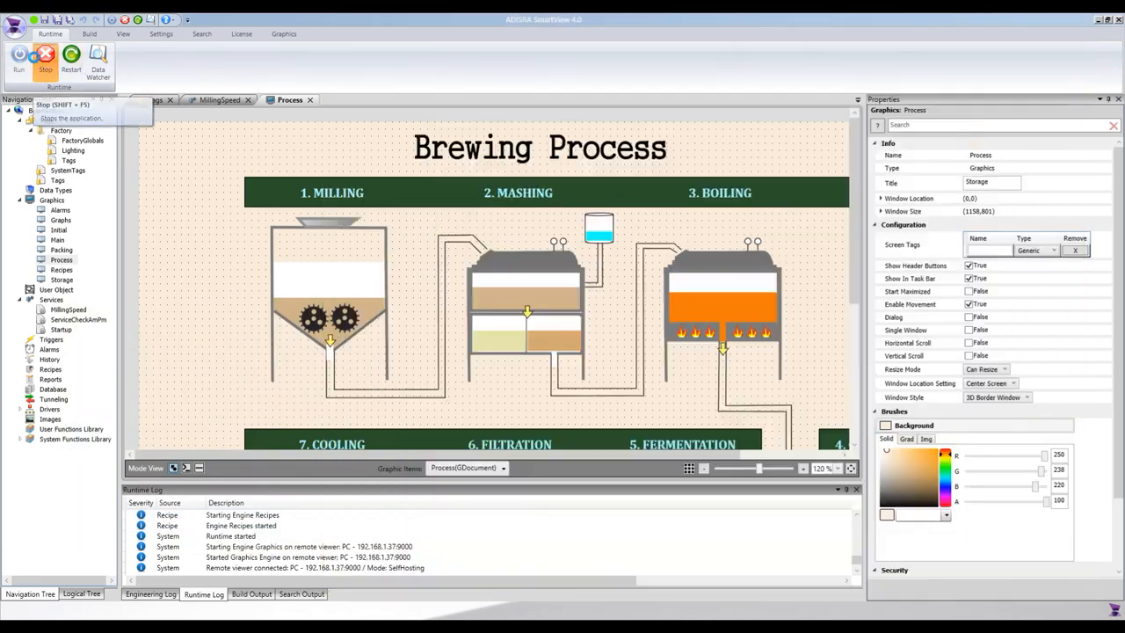